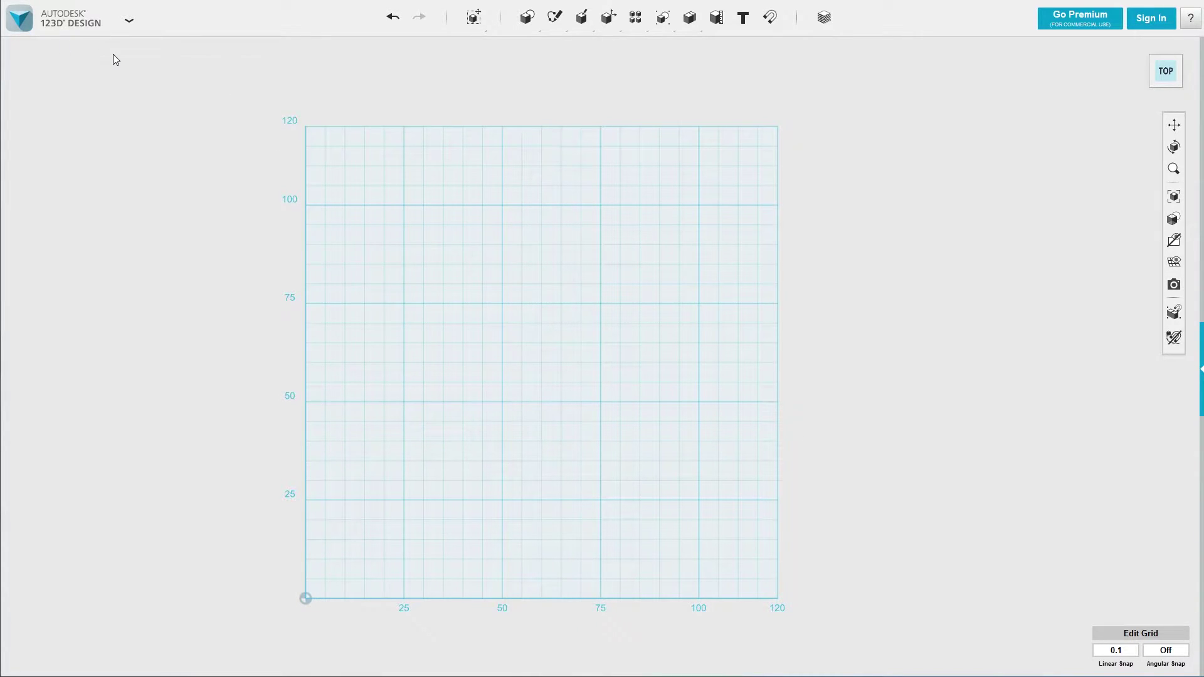
scroll(542, 254, up, 3)
scroll(541, 255, down, 3)
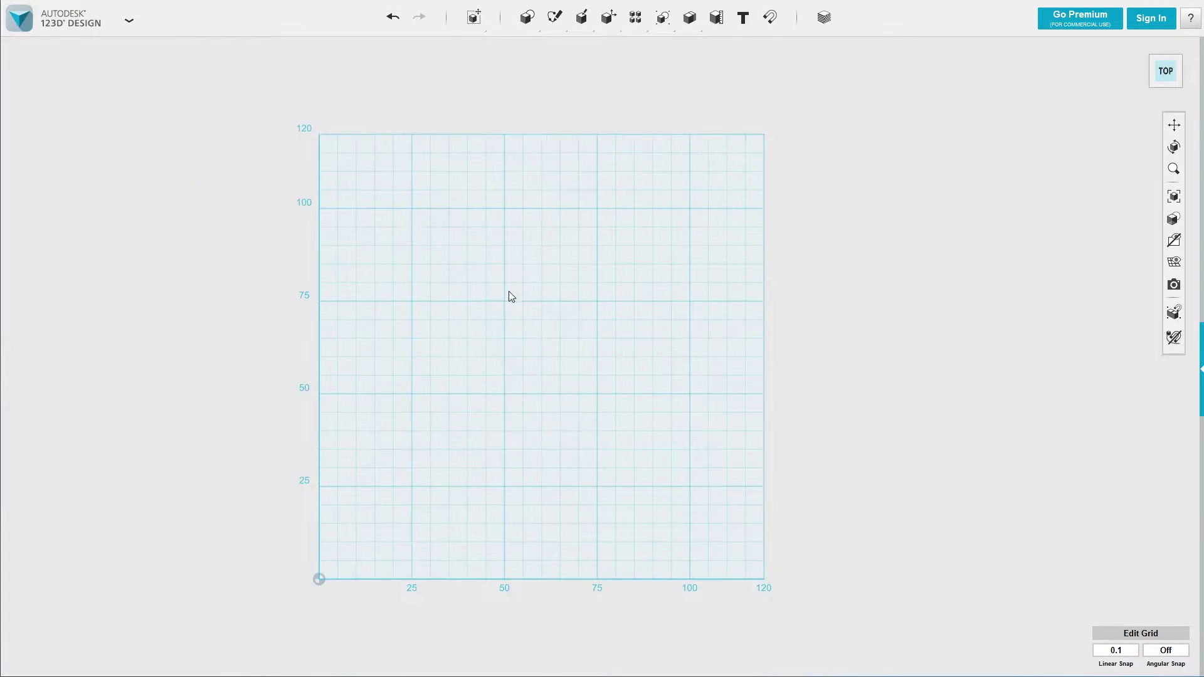
middle_drag(536, 306, 556, 258)
scroll(564, 269, up, 2)
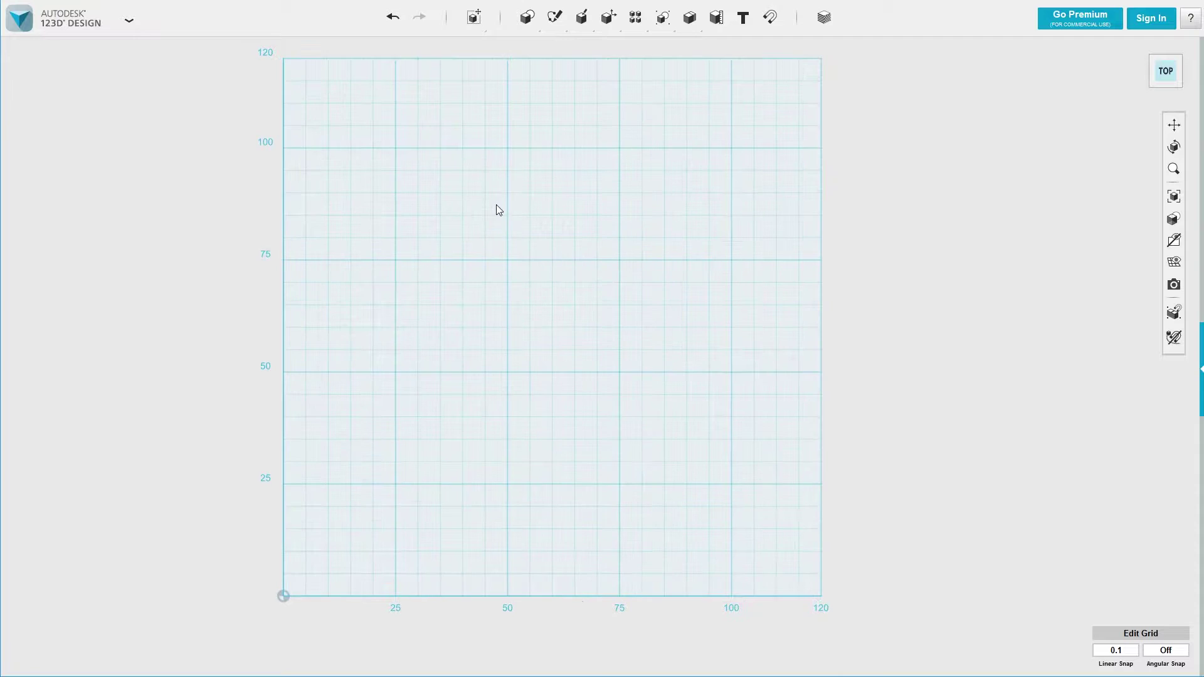
scroll(497, 209, down, 2)
scroll(552, 125, up, 1)
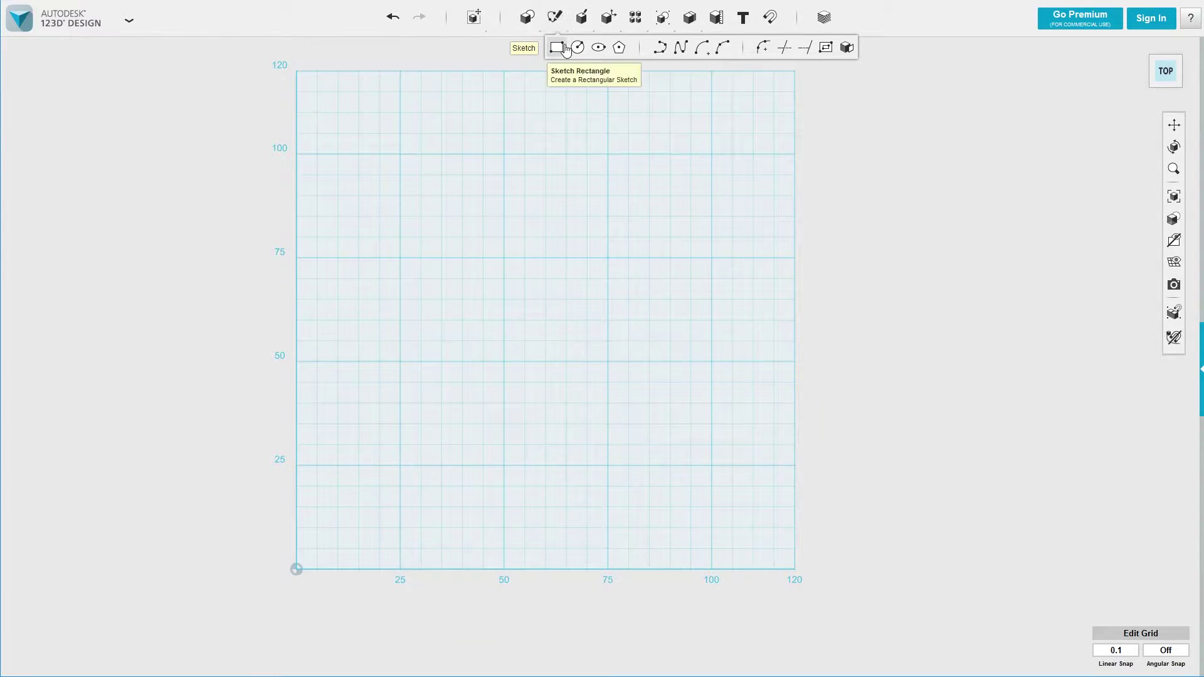
middle_drag(665, 186, 632, 183)
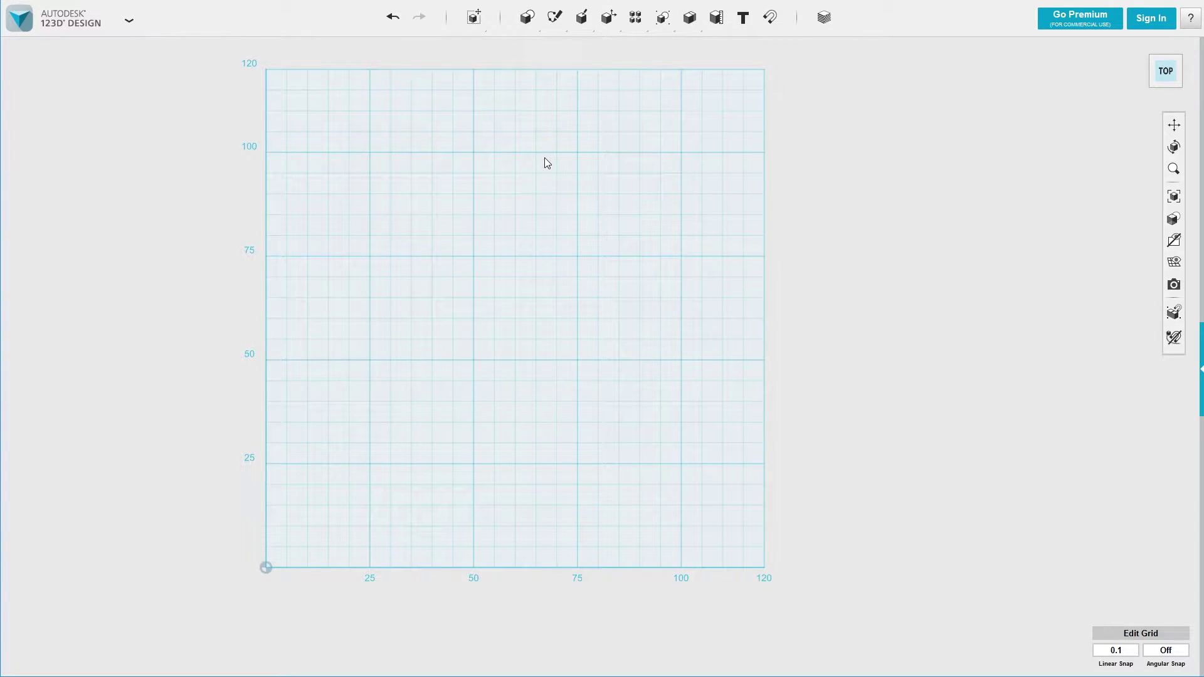
scroll(538, 205, up, 2)
scroll(509, 197, down, 2)
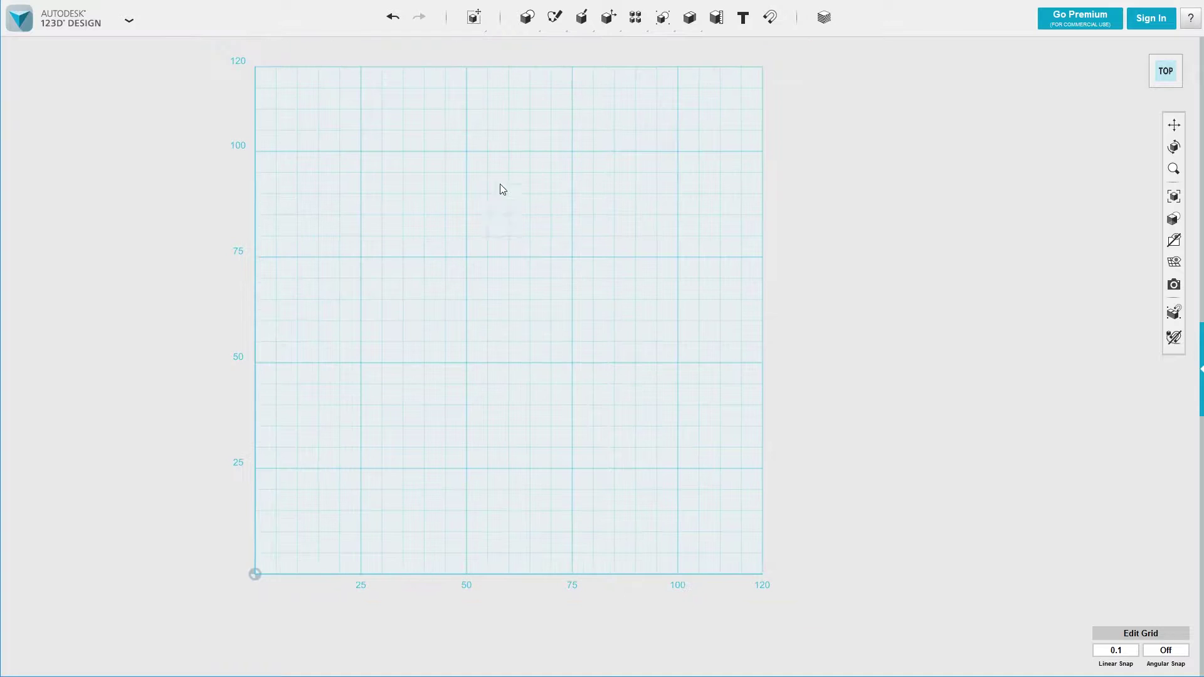
Step: Sketch a rectangle 60 mm wide and 30 mm high on the grid
mouse_move(555, 19)
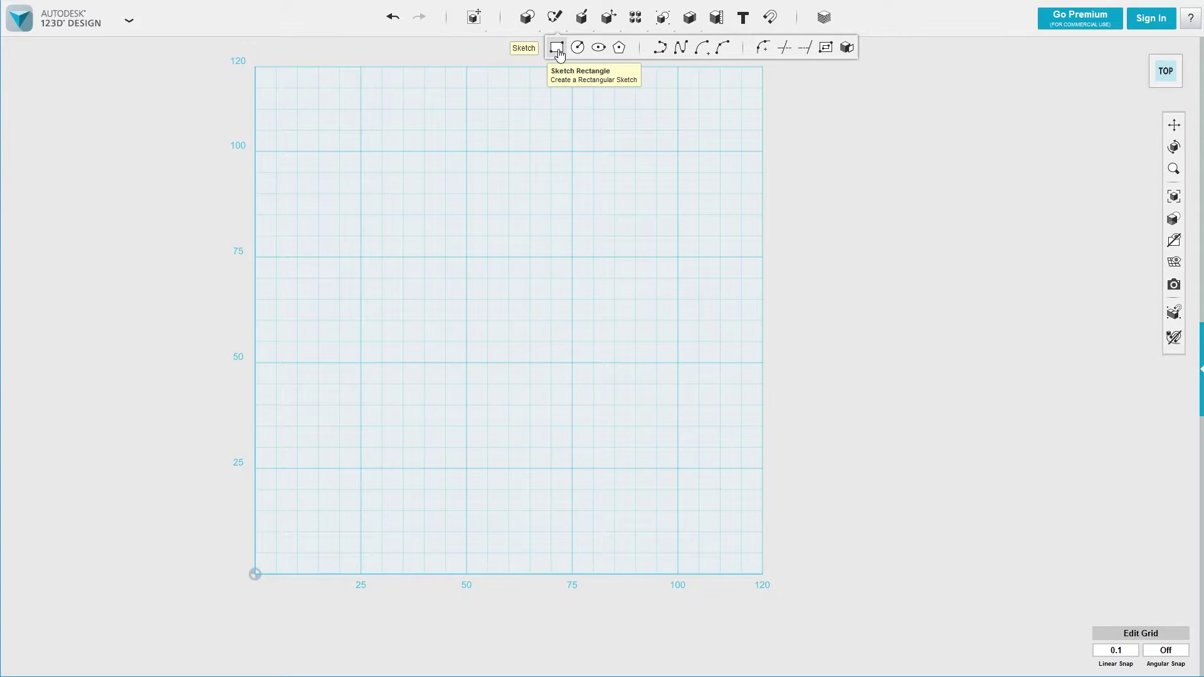
click(557, 50)
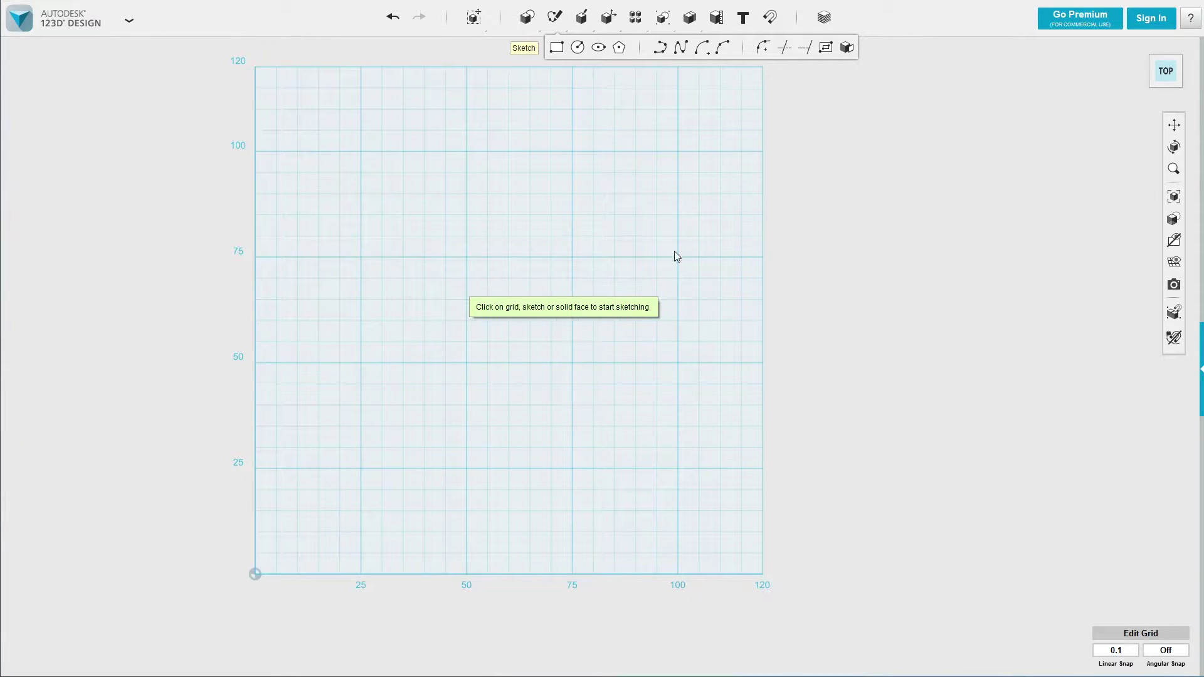
key(Escape)
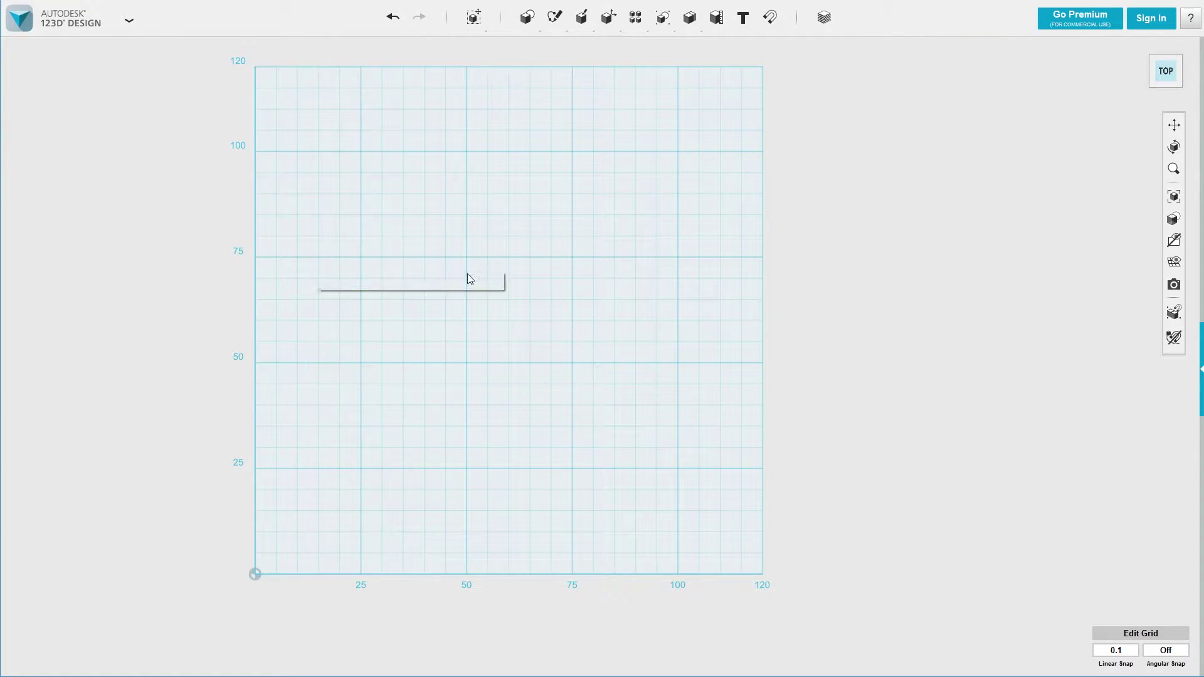
click(521, 290)
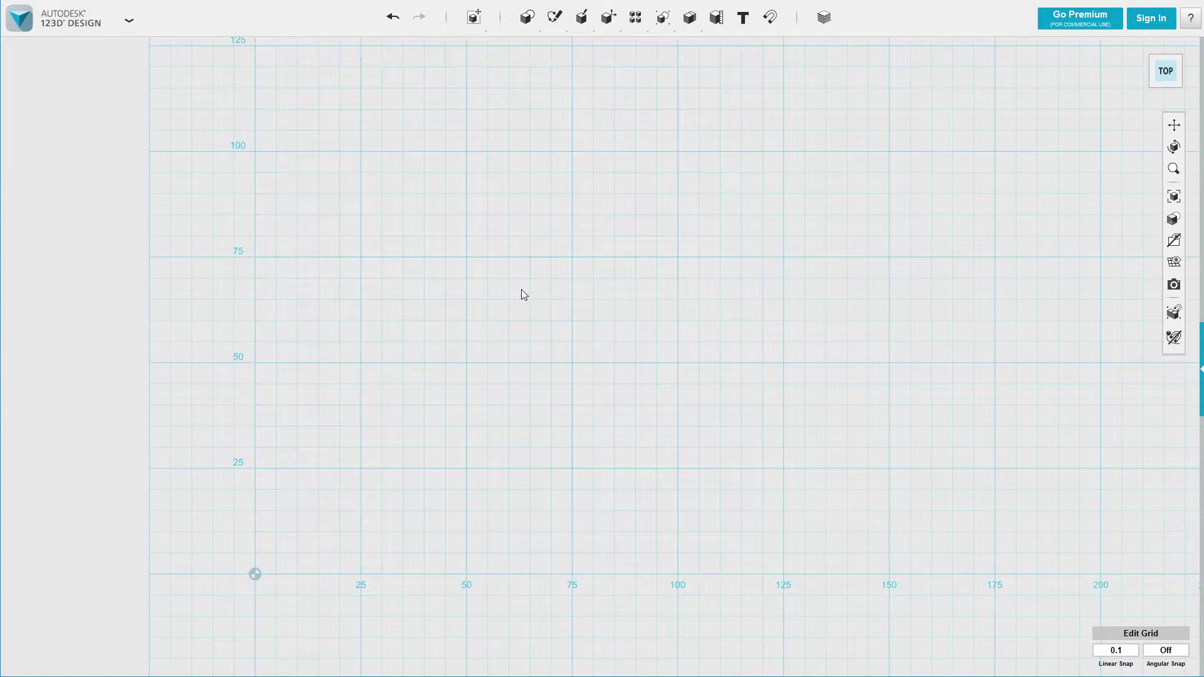
click(521, 290)
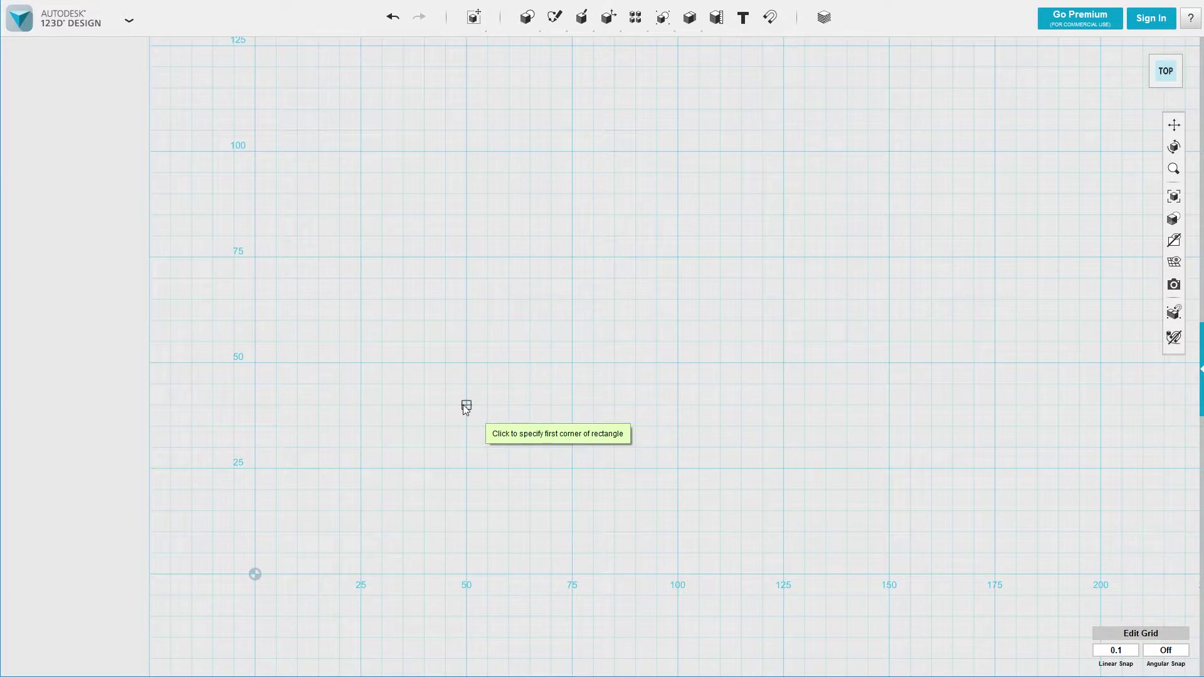
click(424, 405)
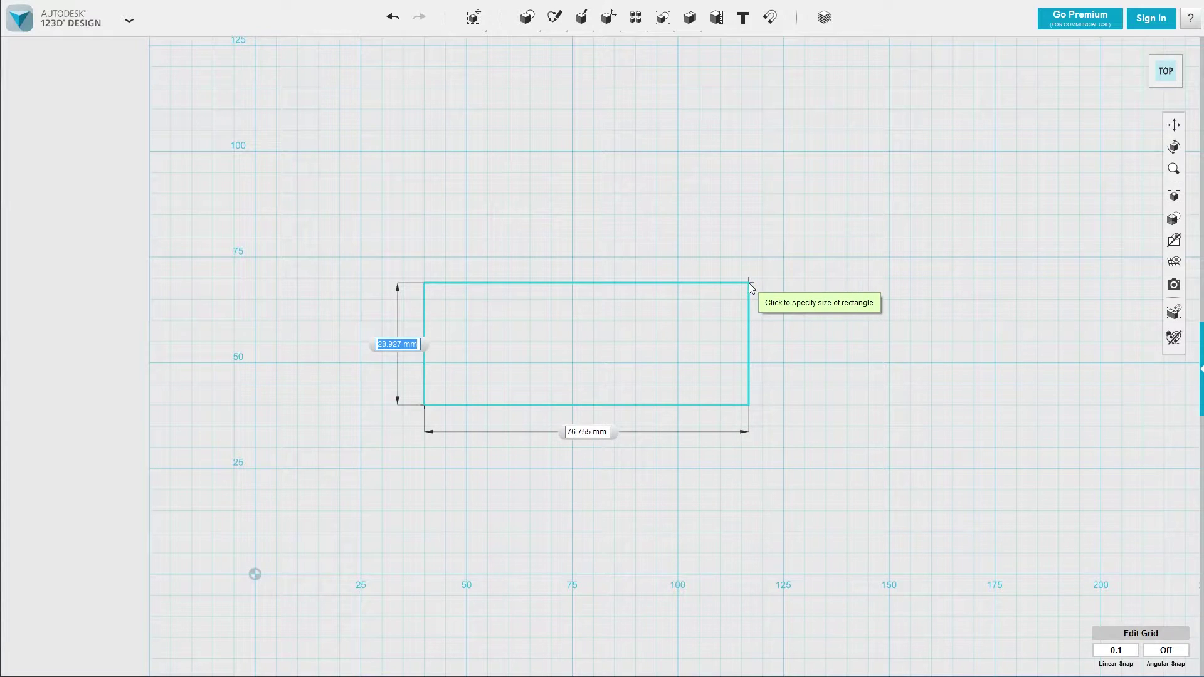
key(Tab)
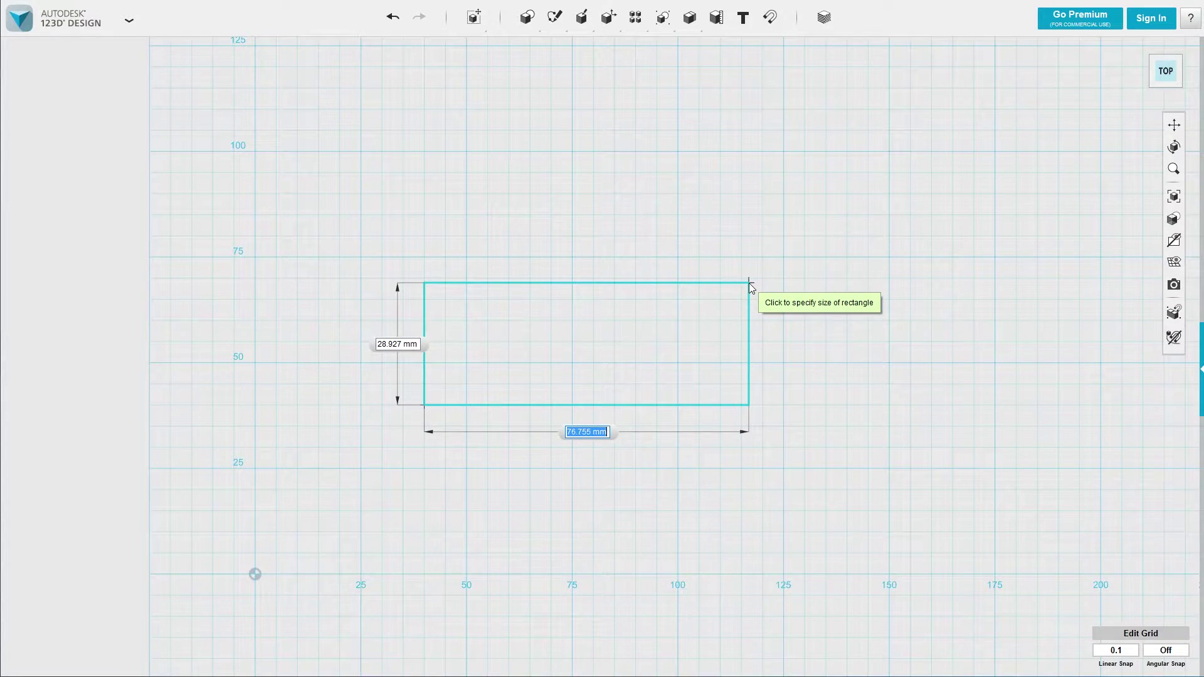
text(60)
key(Tab)
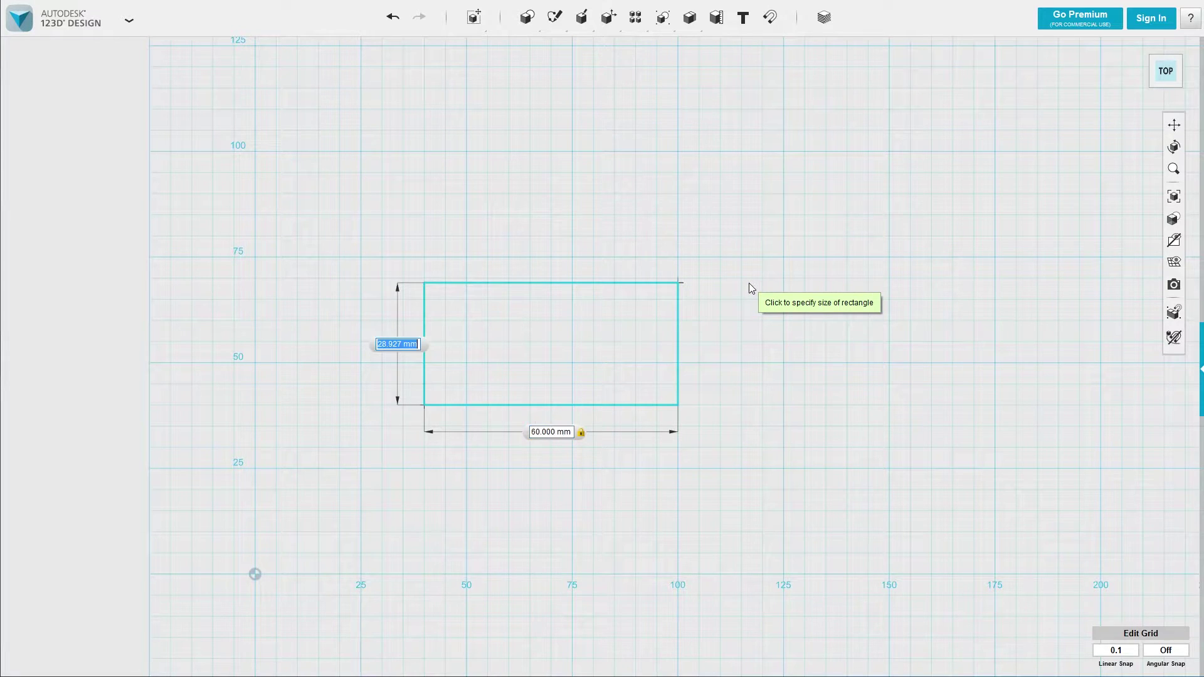
text(30)
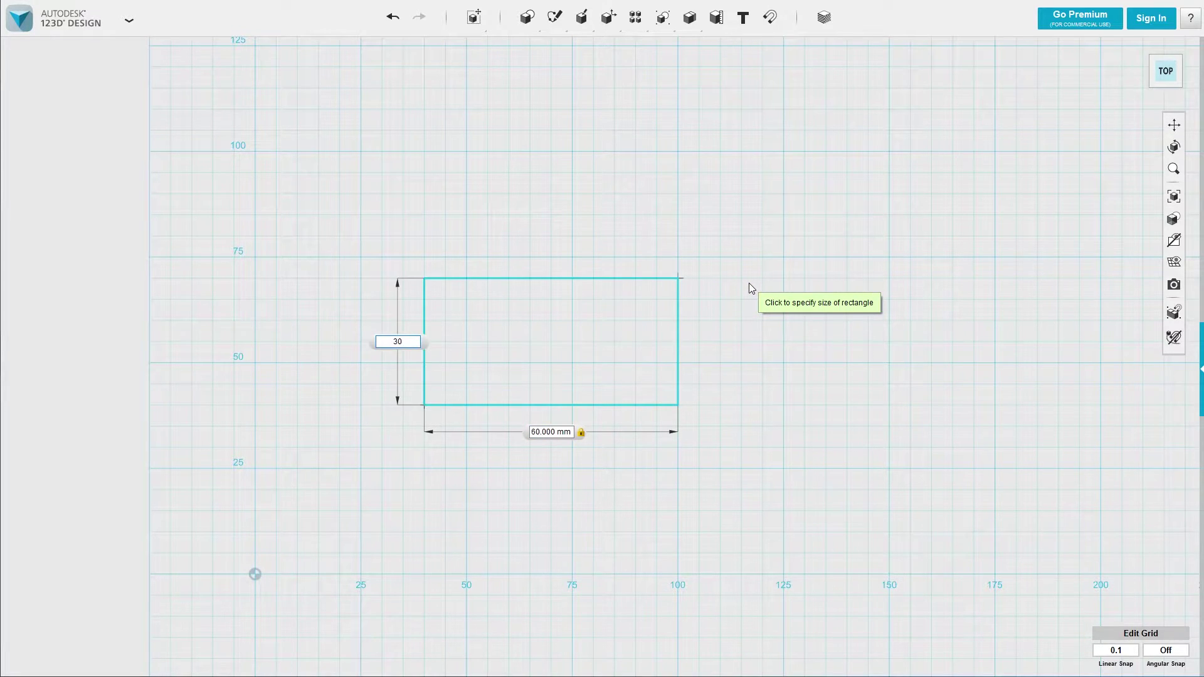
key(Tab)
key(Return)
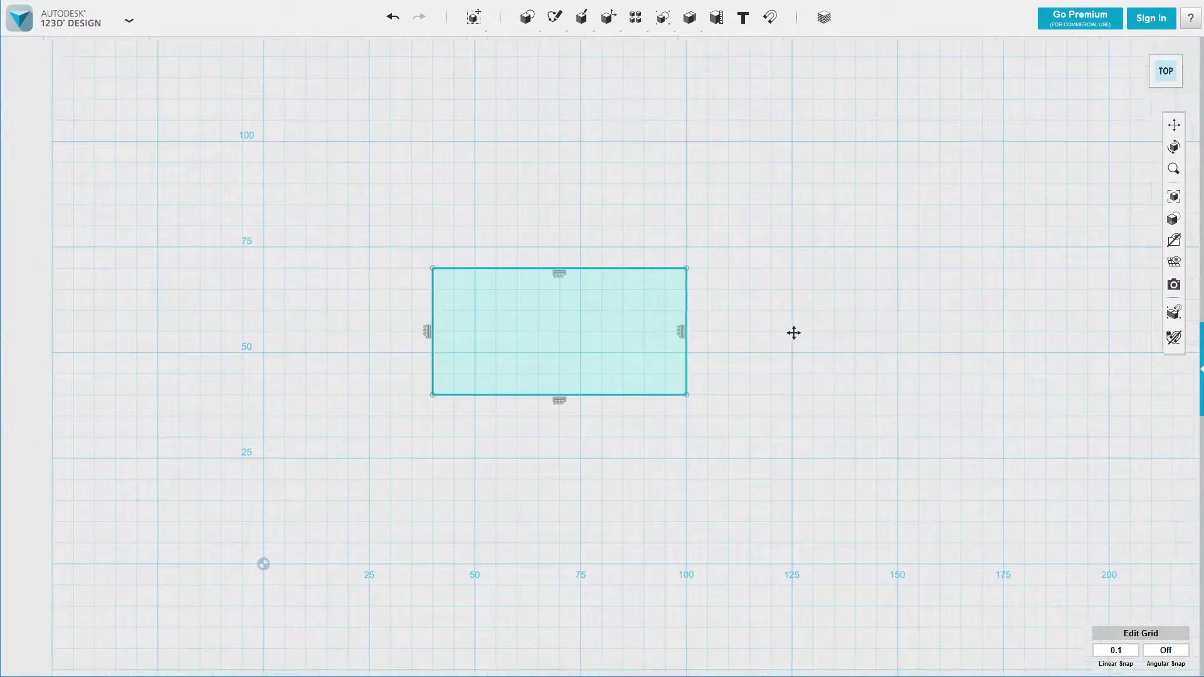
Step: Extrude the 60 × 30 mm rectangle upward by 5 mm into a solid plate
right_drag(760, 405, 755, 325)
right_drag(595, 371, 681, 364)
middle_drag(681, 364, 742, 317)
right_drag(742, 317, 763, 317)
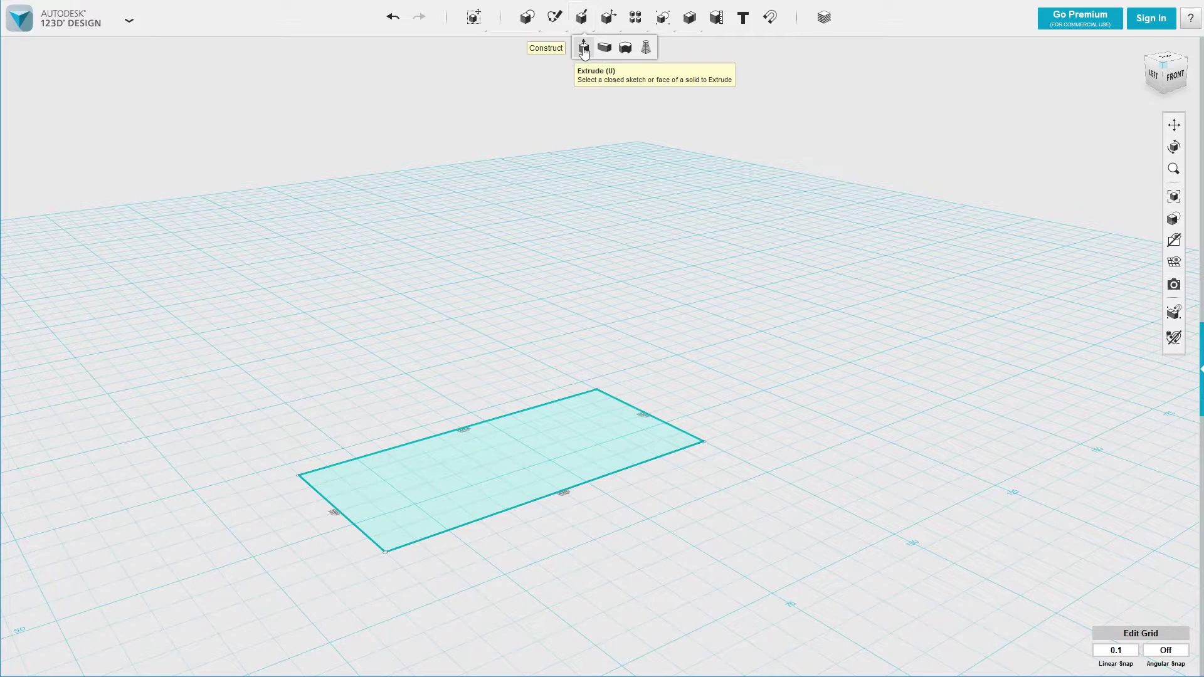
click(584, 49)
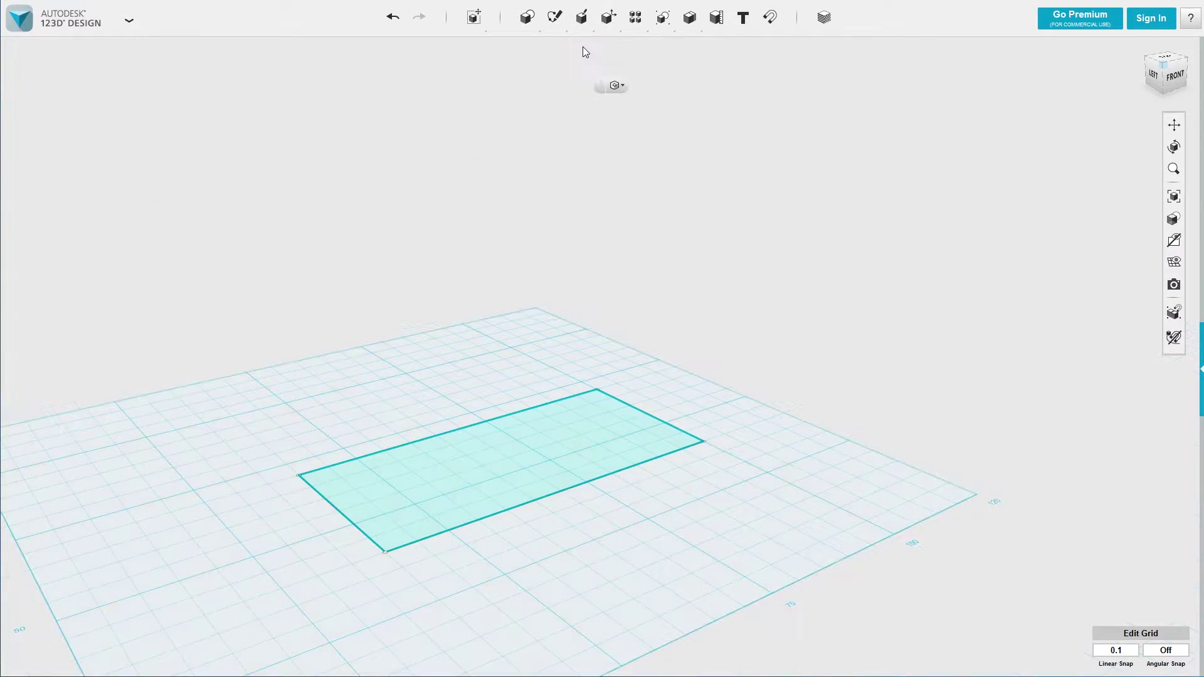
click(489, 466)
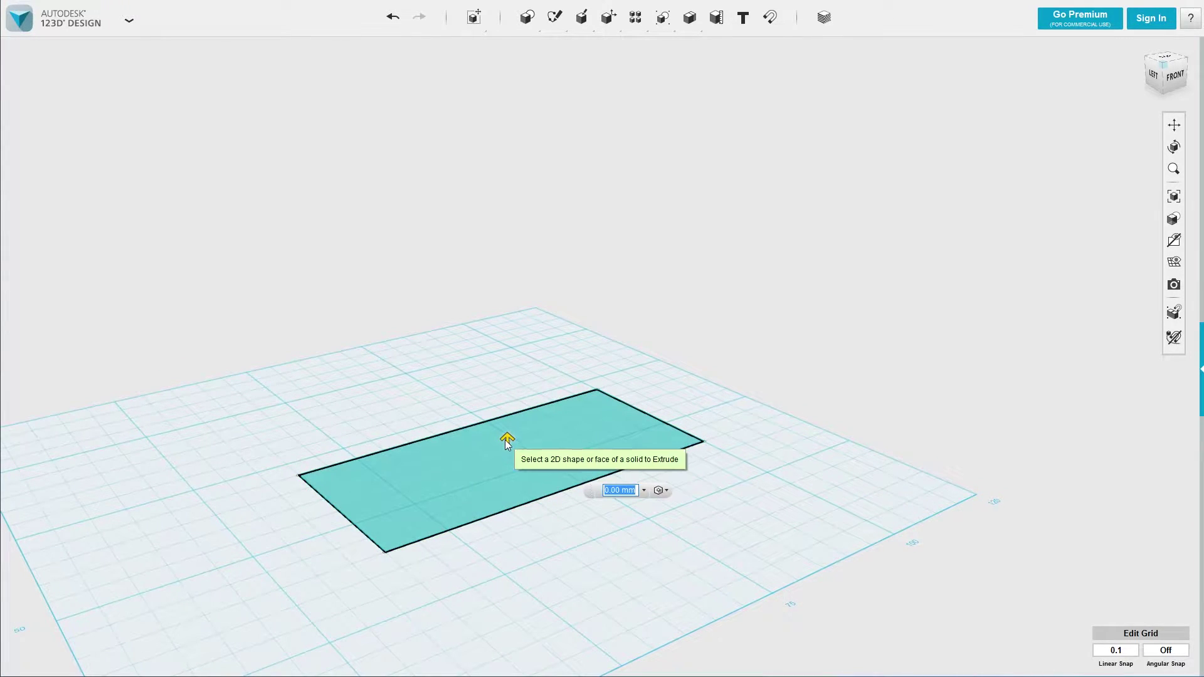
drag(506, 441, 461, 409)
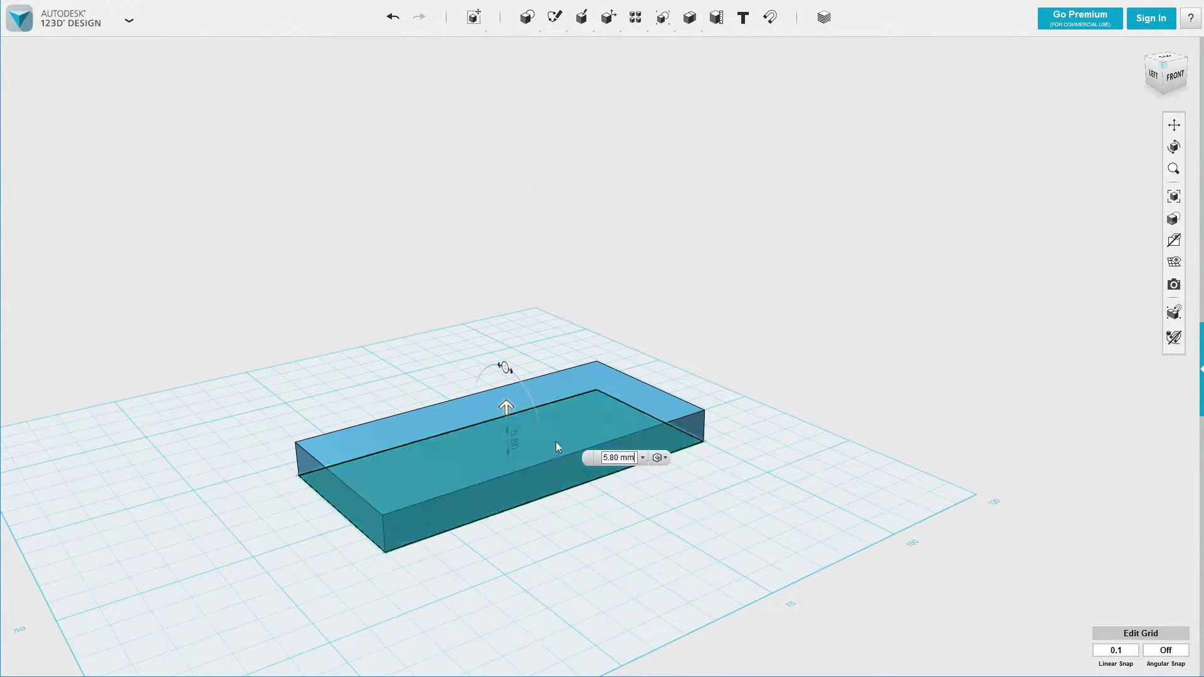
double_click(611, 454)
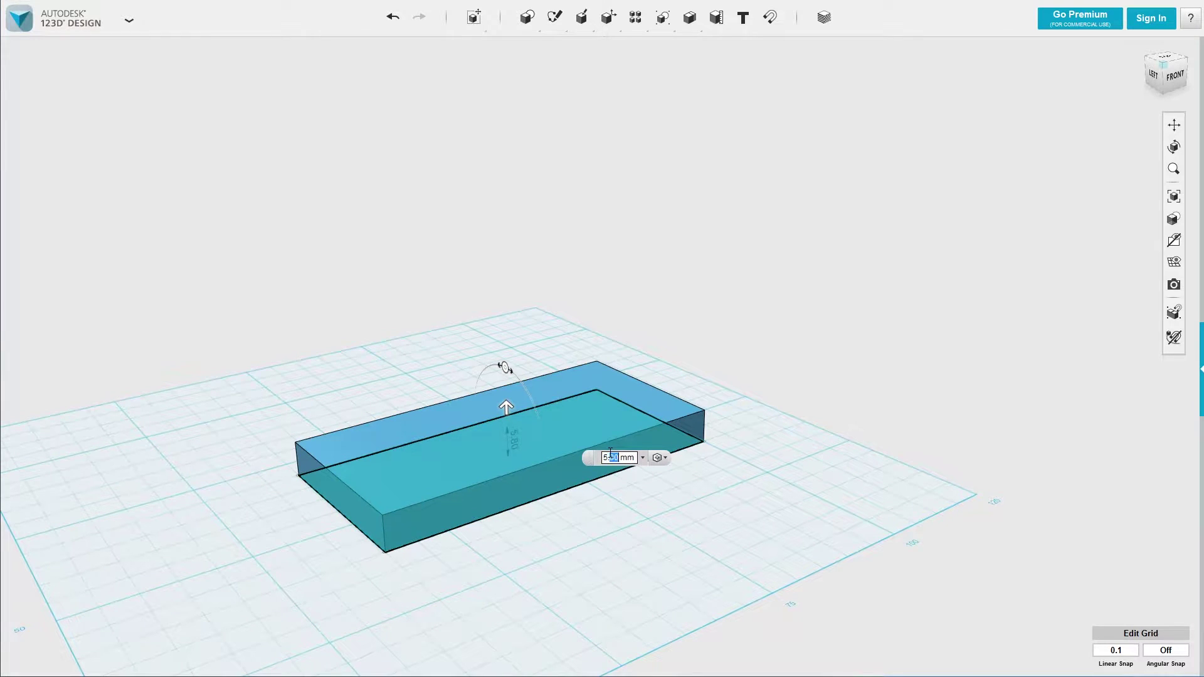
double_click(611, 453)
triple_click(610, 455)
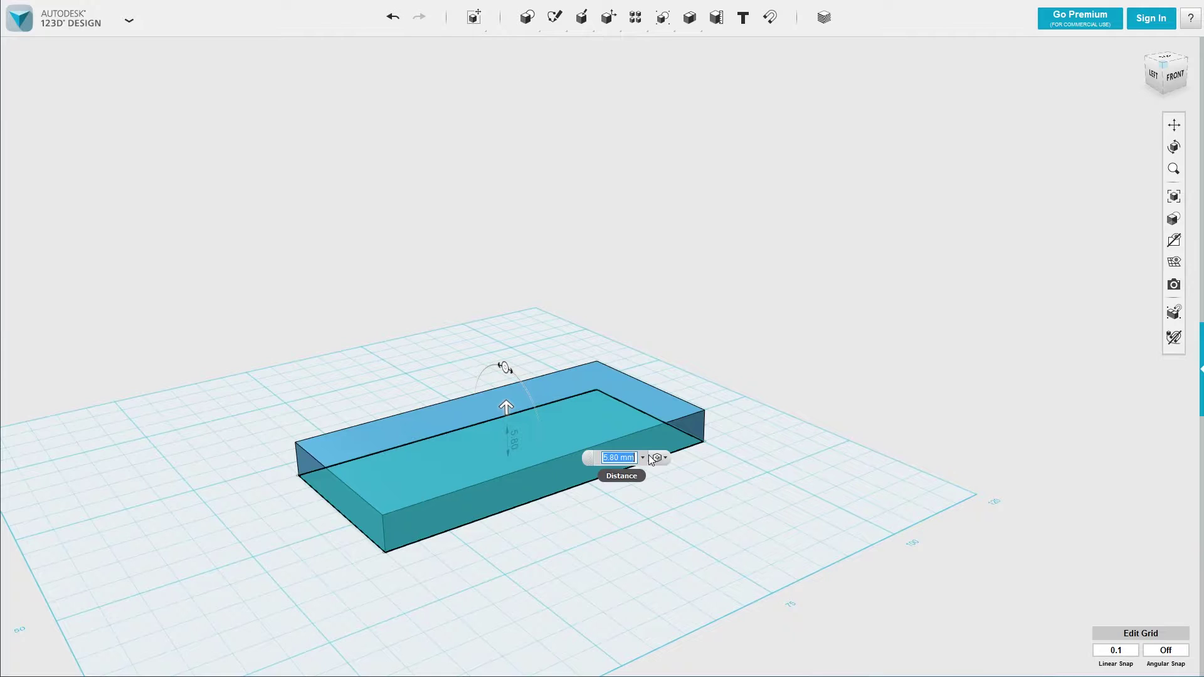
text(5)
key(Return)
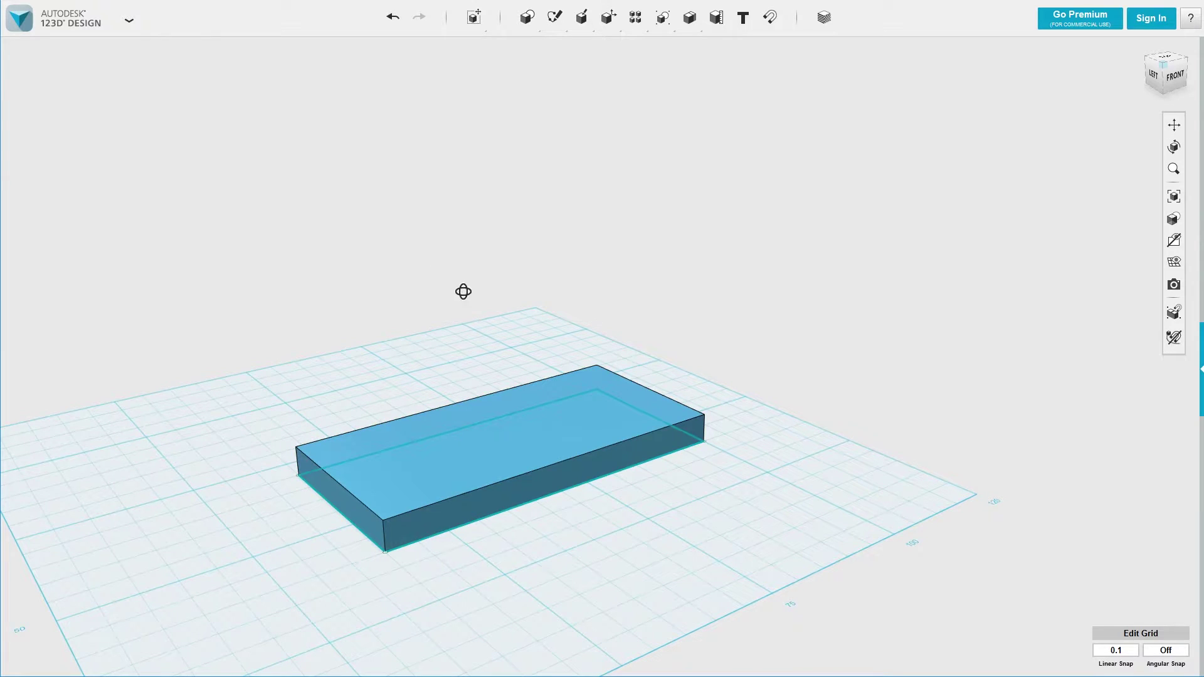
Step: Start a rectangle sketch on the plate's top face and look at it straight from above
right_drag(462, 292, 460, 300)
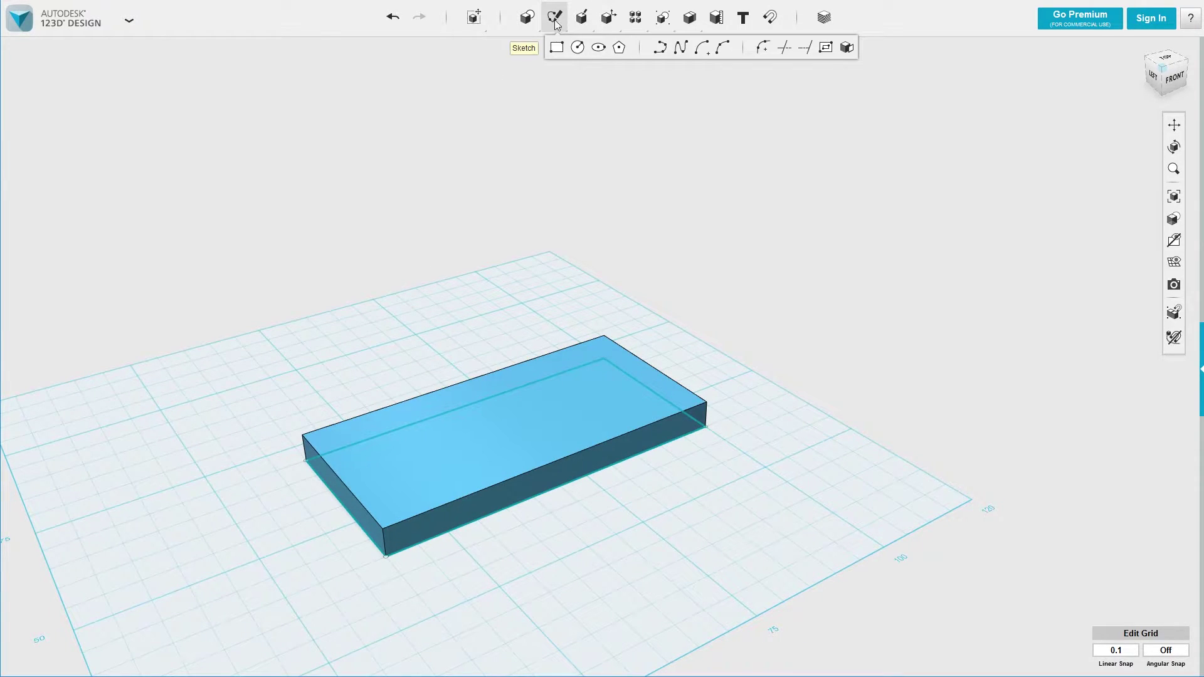
click(556, 48)
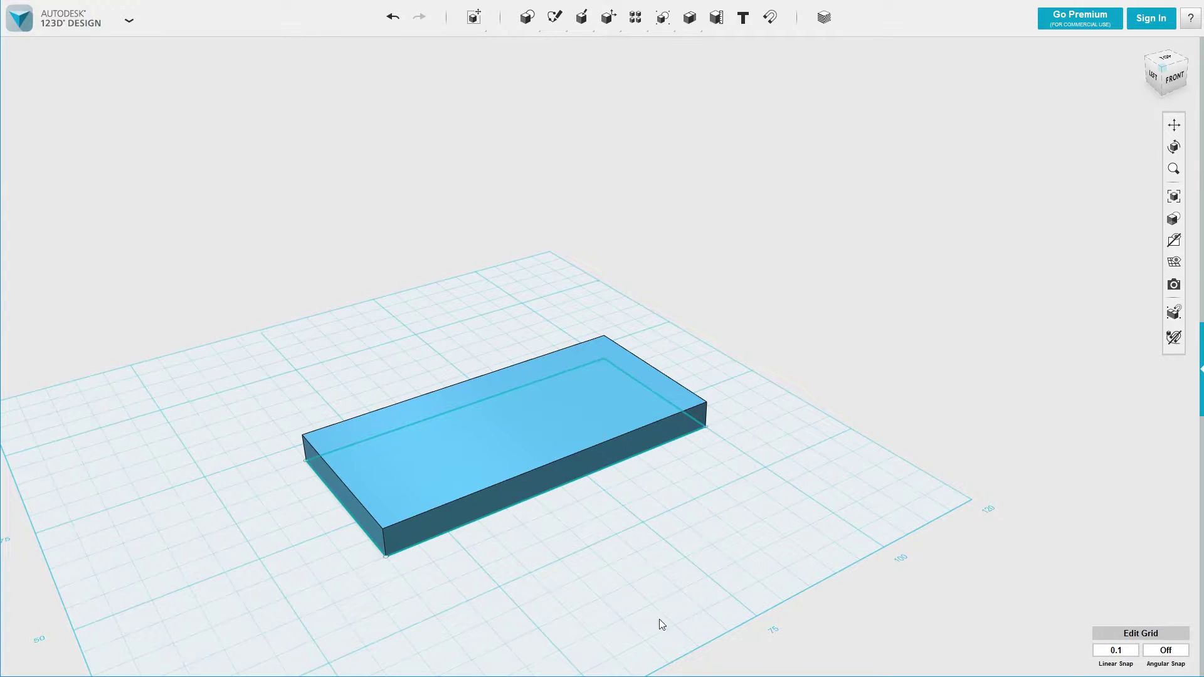
mouse_move(539, 23)
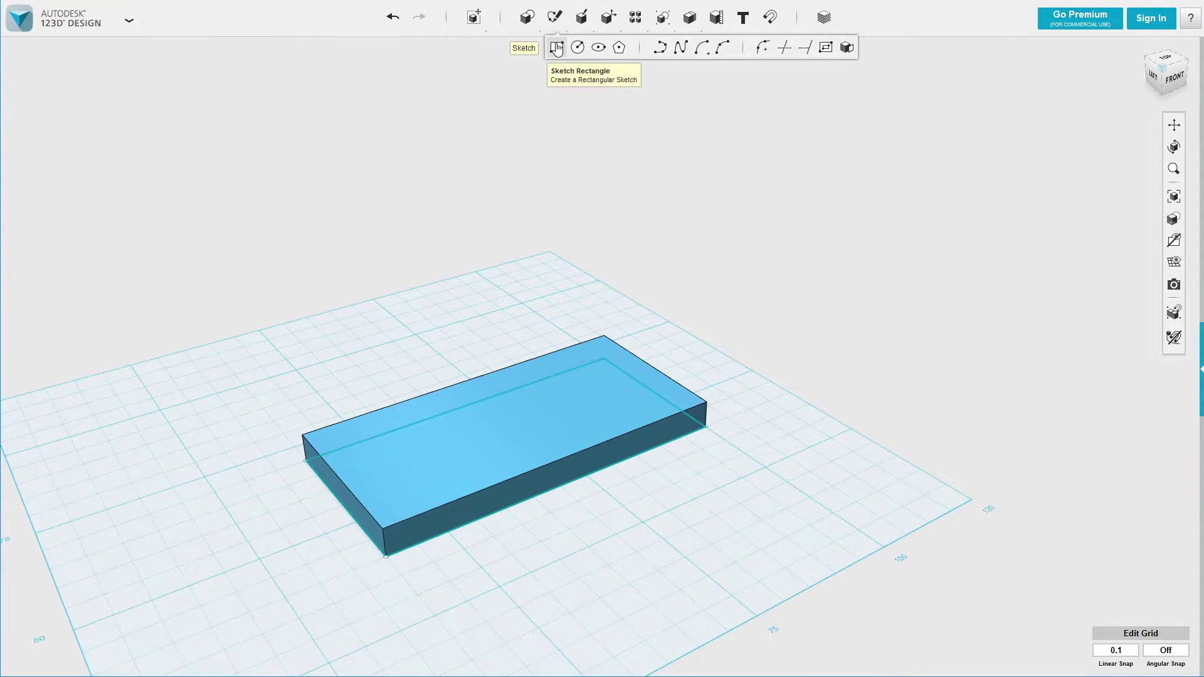
click(556, 48)
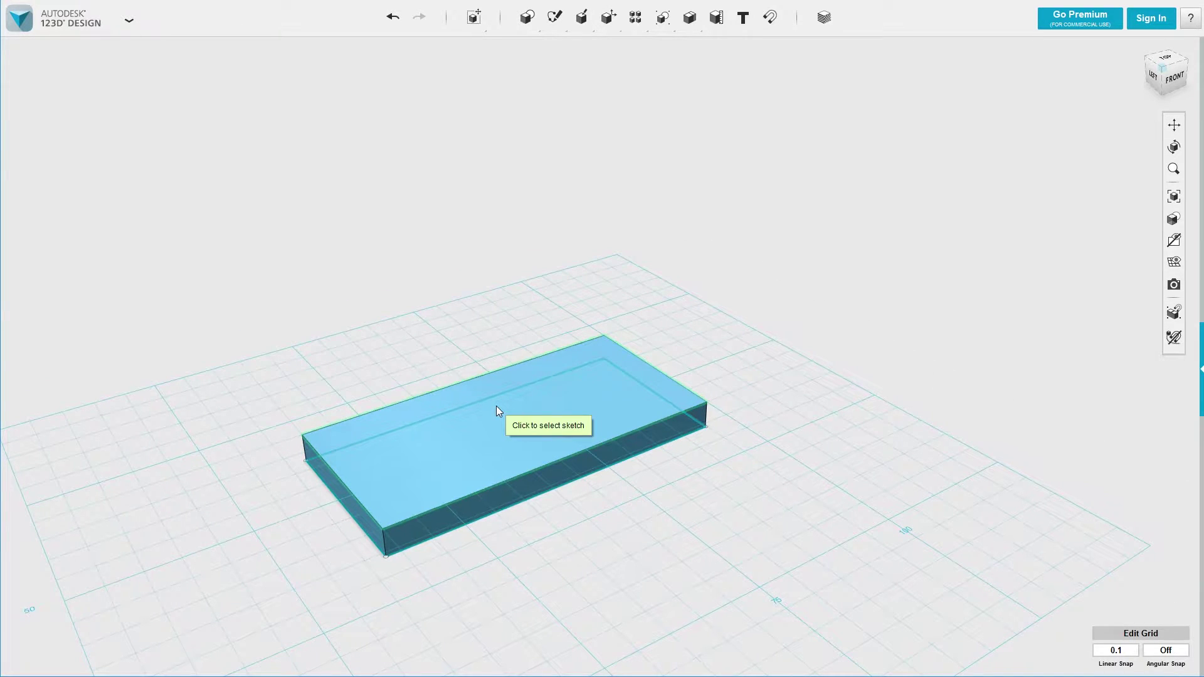
click(508, 423)
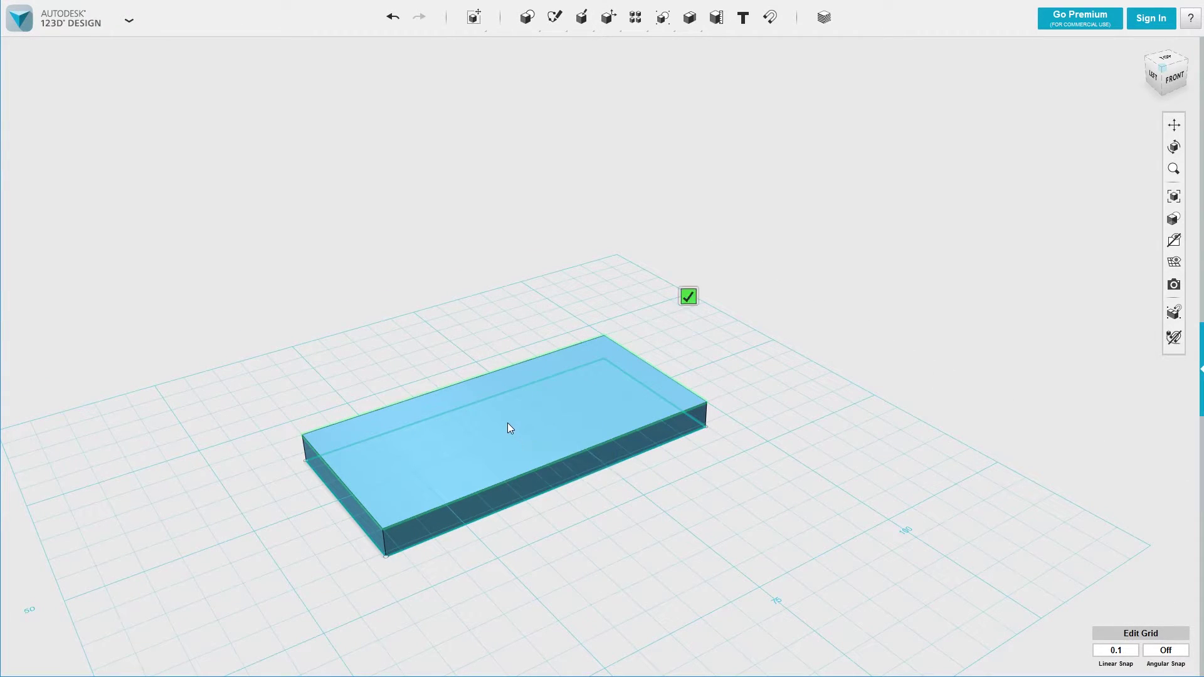
click(1173, 62)
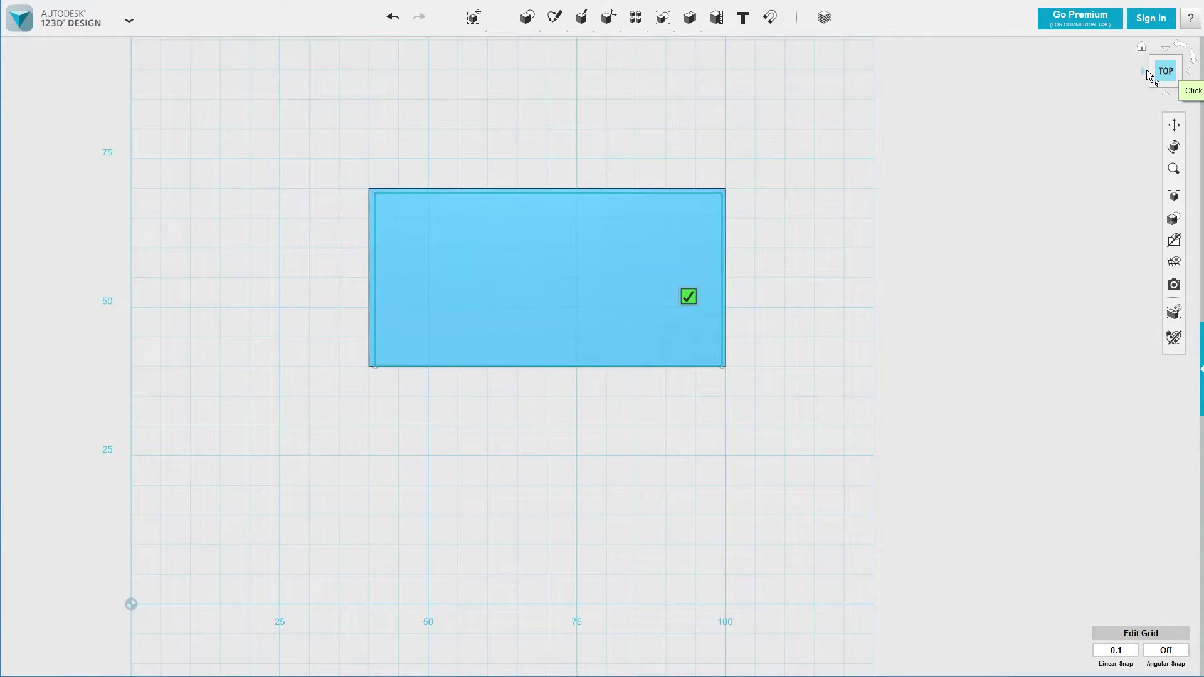
Step: Switch the view projection to orthographic while looking at the plate from the top
click(1146, 70)
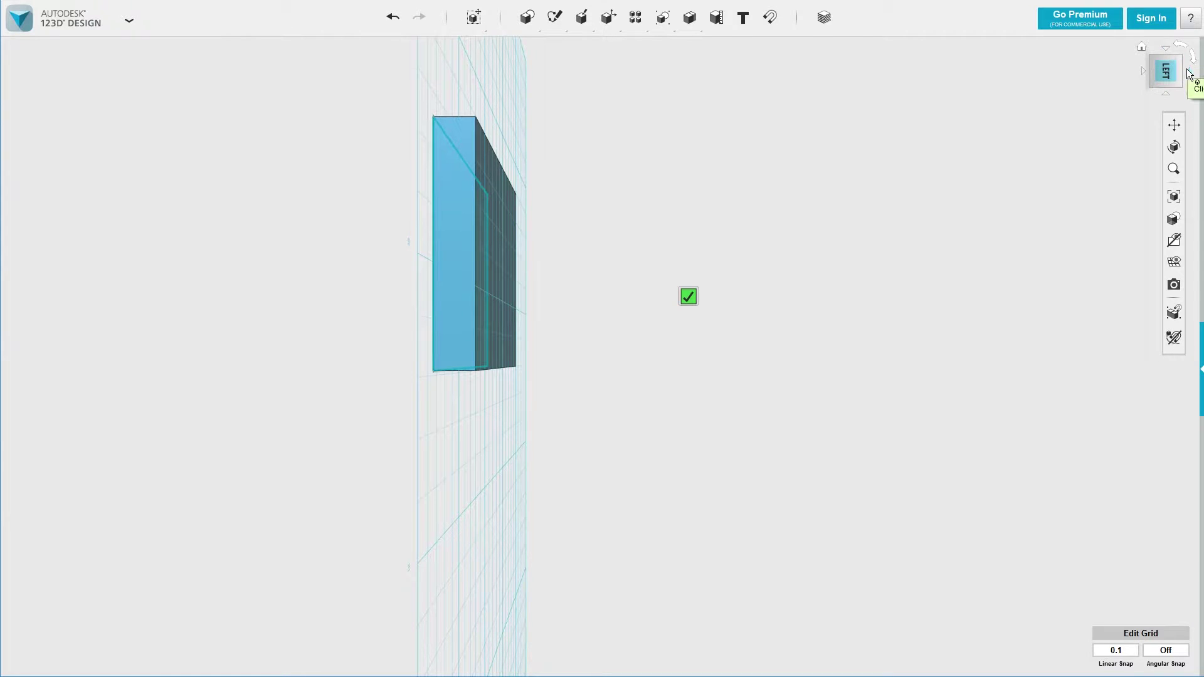
click(1188, 73)
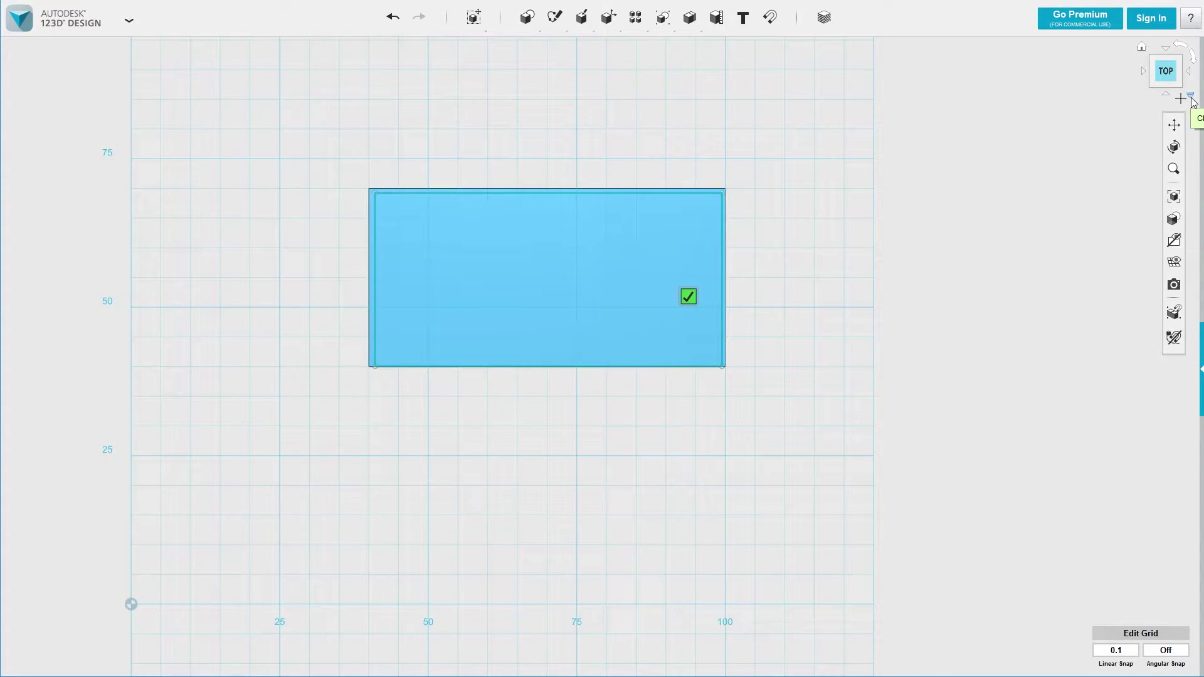
click(1191, 97)
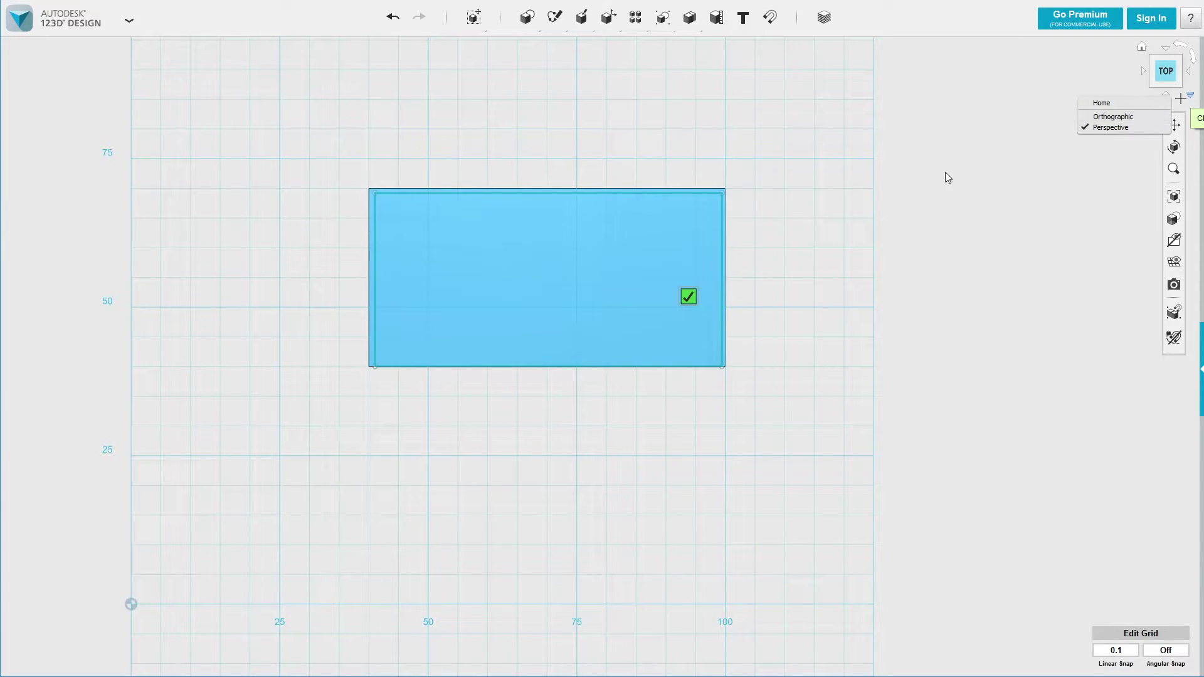
middle_drag(863, 217, 887, 301)
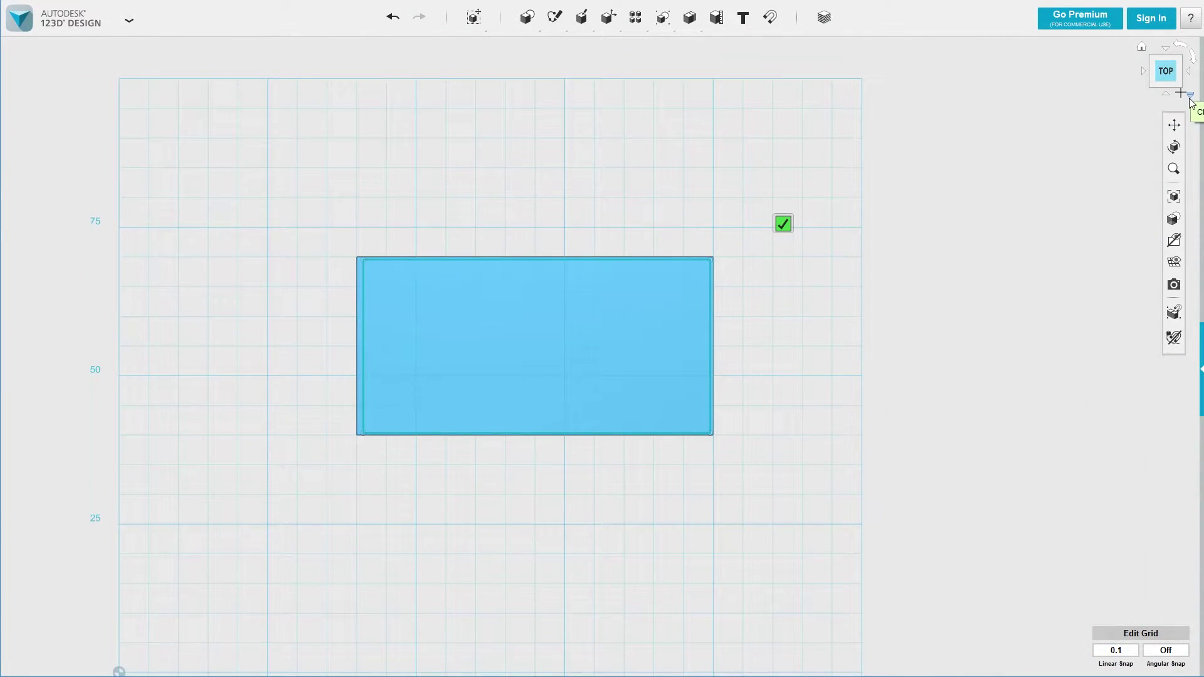
click(1188, 94)
click(1146, 120)
Step: Draw a rectangular strip about 60 × 5 mm on the top face, along the plate's full front edge
middle_drag(849, 276, 848, 246)
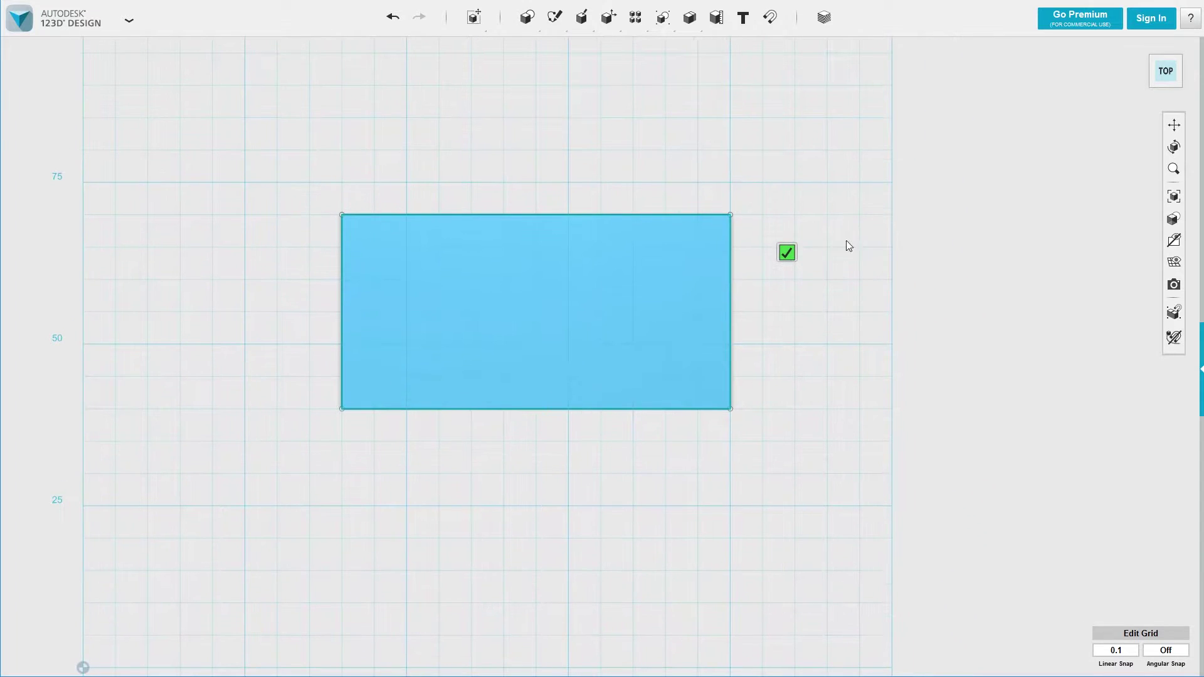
click(342, 408)
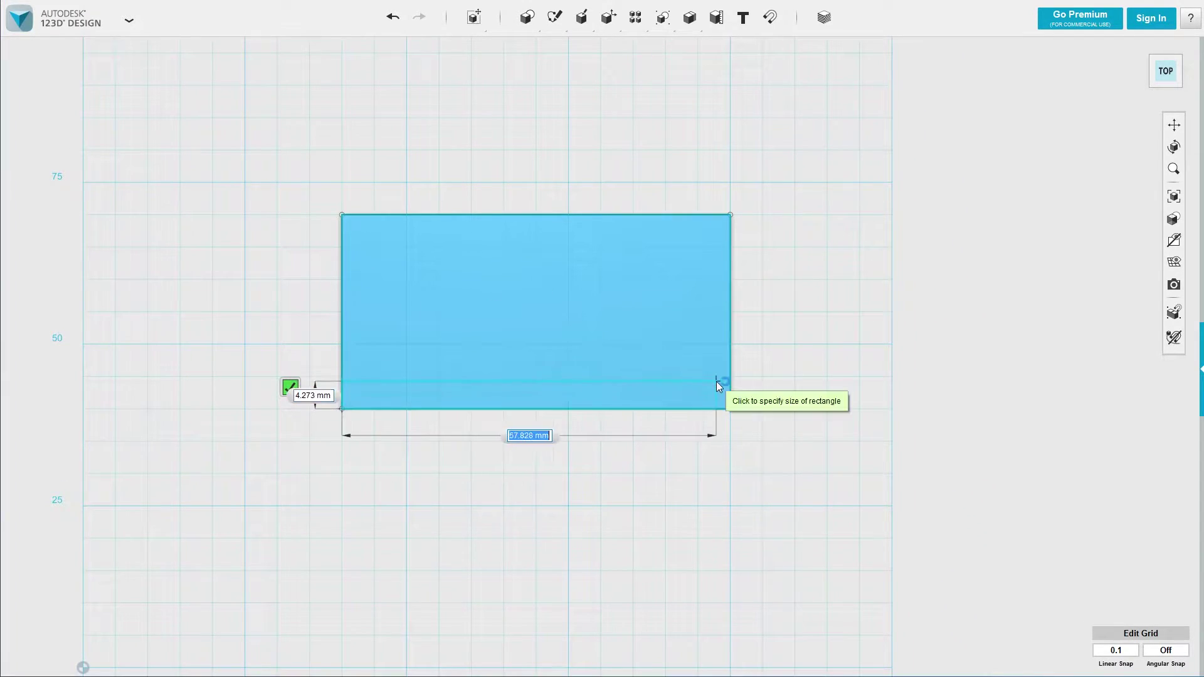
click(731, 375)
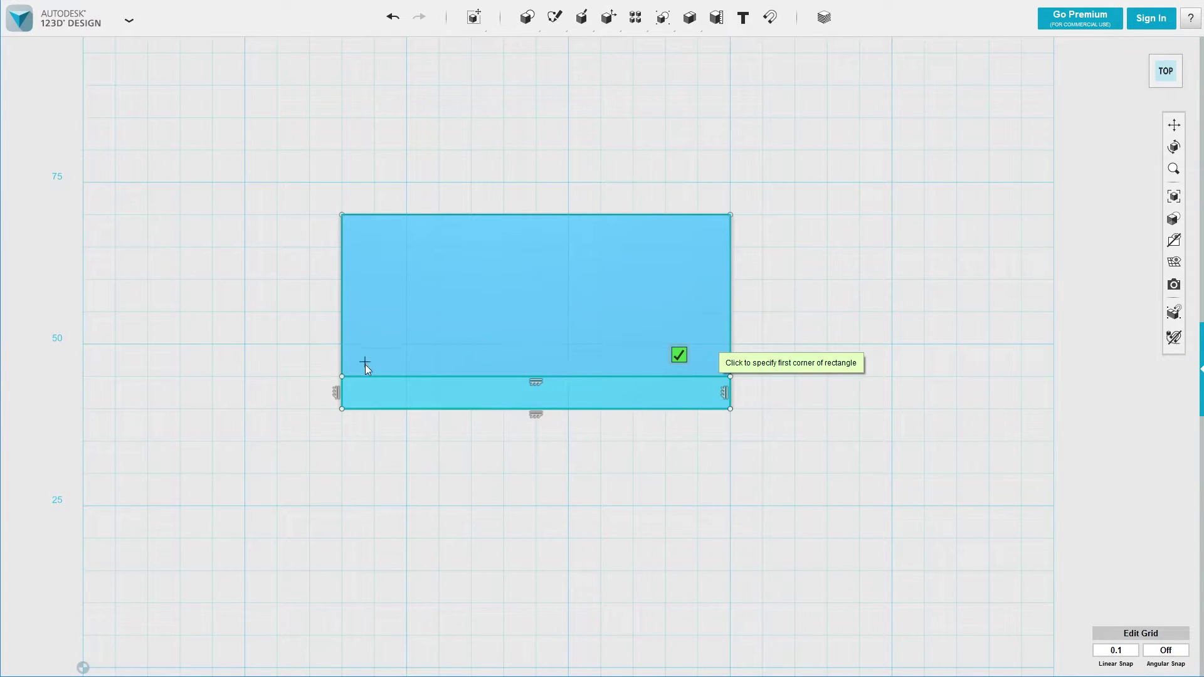
Step: Draw two rectangles about 5 × 10 mm directly behind the front strip, one at each short side of the plate
click(342, 376)
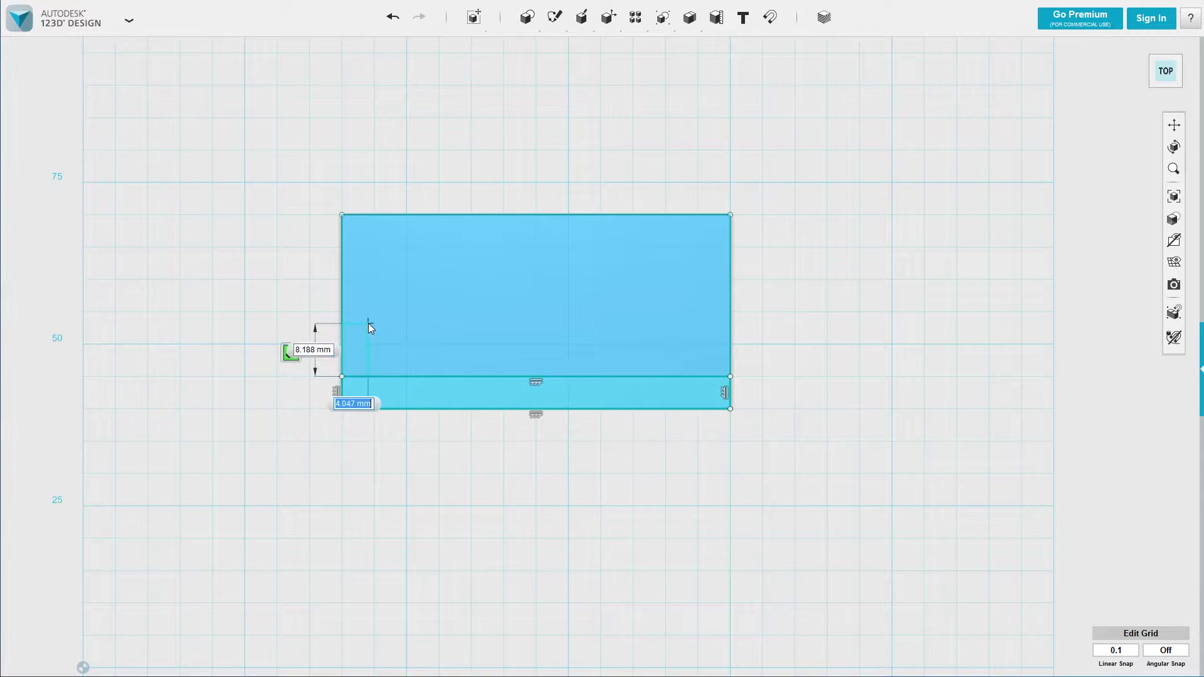
click(374, 312)
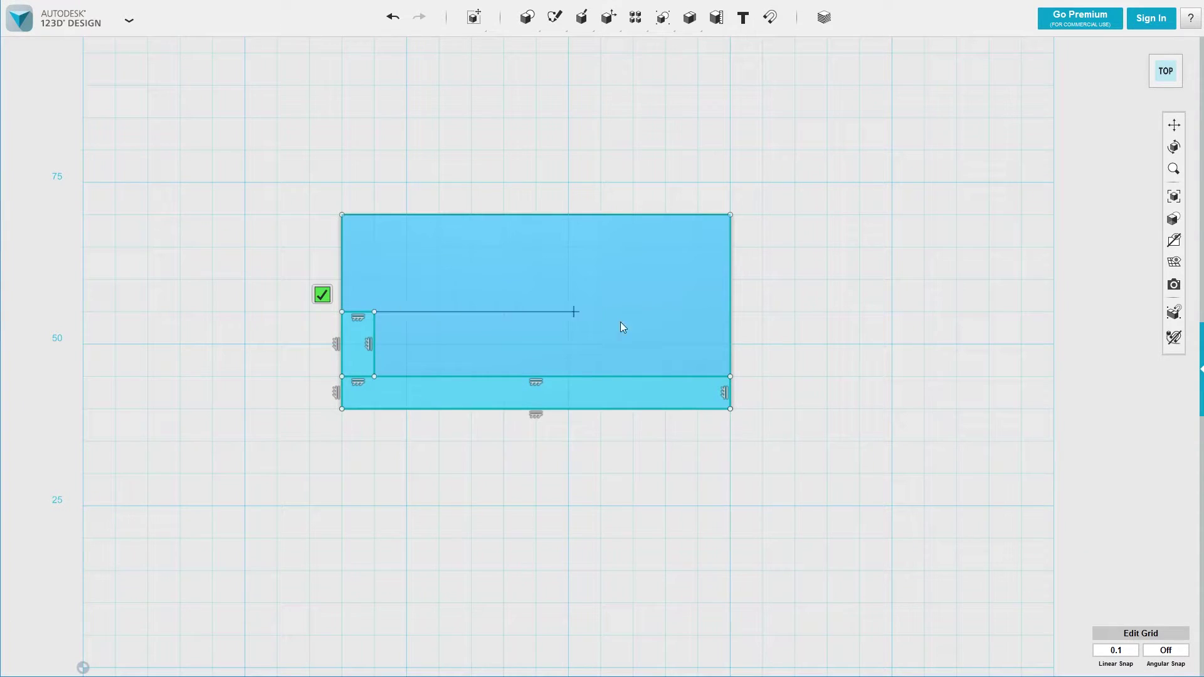
click(699, 376)
click(731, 312)
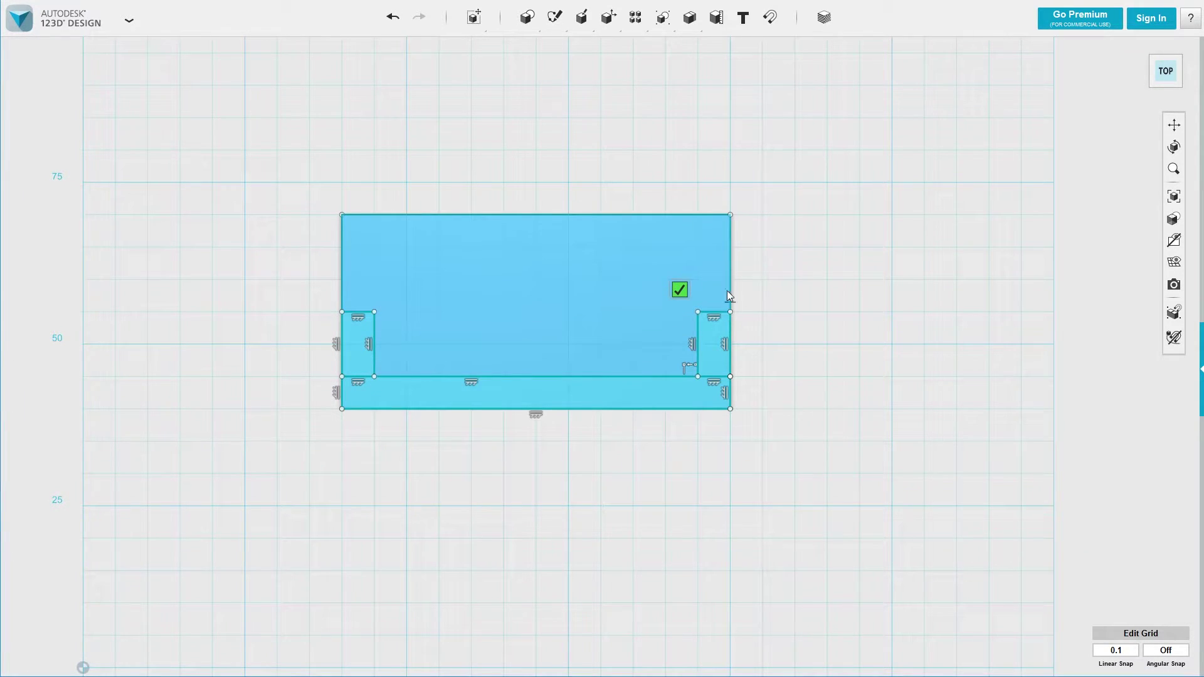
Step: Draw a 60 × 15 mm rectangle along the plate's full back edge and finish the sketch
click(730, 215)
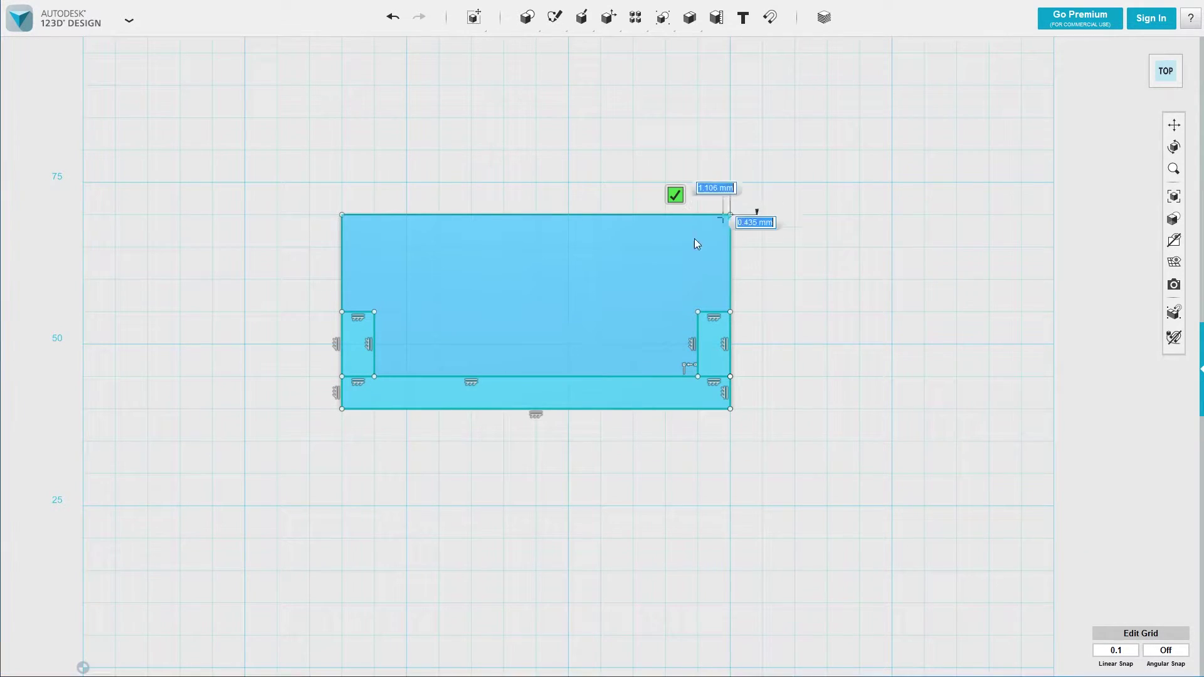
click(345, 311)
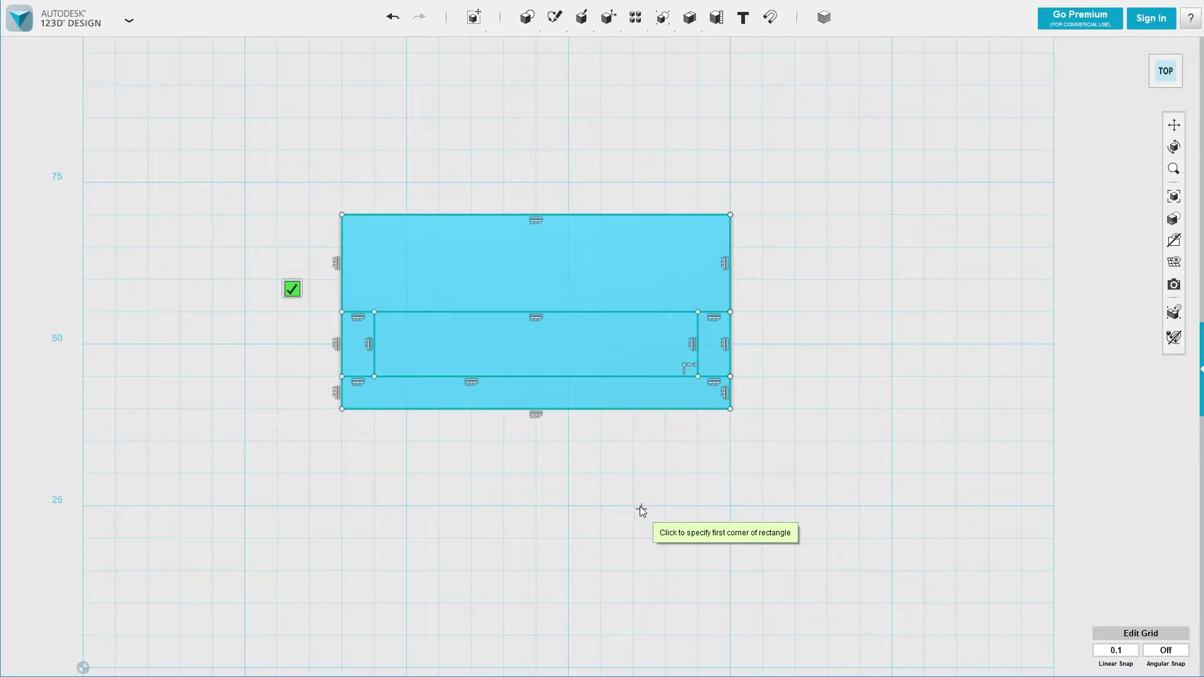
mouse_move(639, 508)
right_down()
mouse_move(596, 255)
mouse_move(578, 236)
mouse_move(599, 250)
mouse_move(817, 225)
mouse_move(800, 291)
right_up()
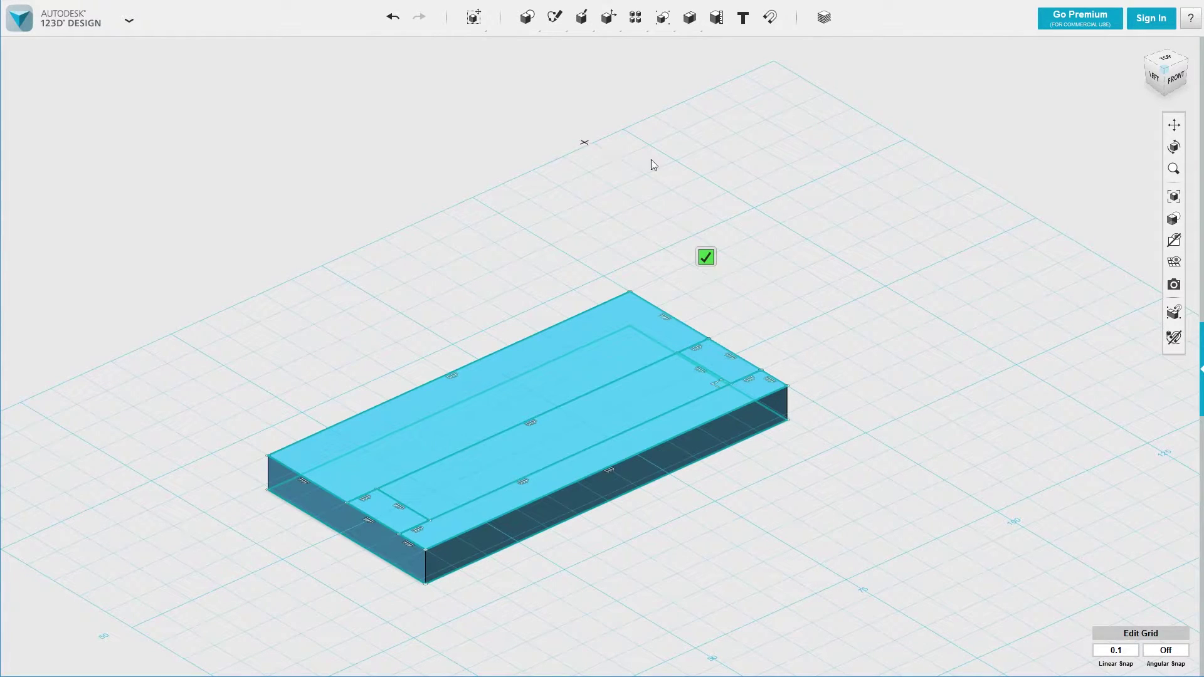
key(Escape)
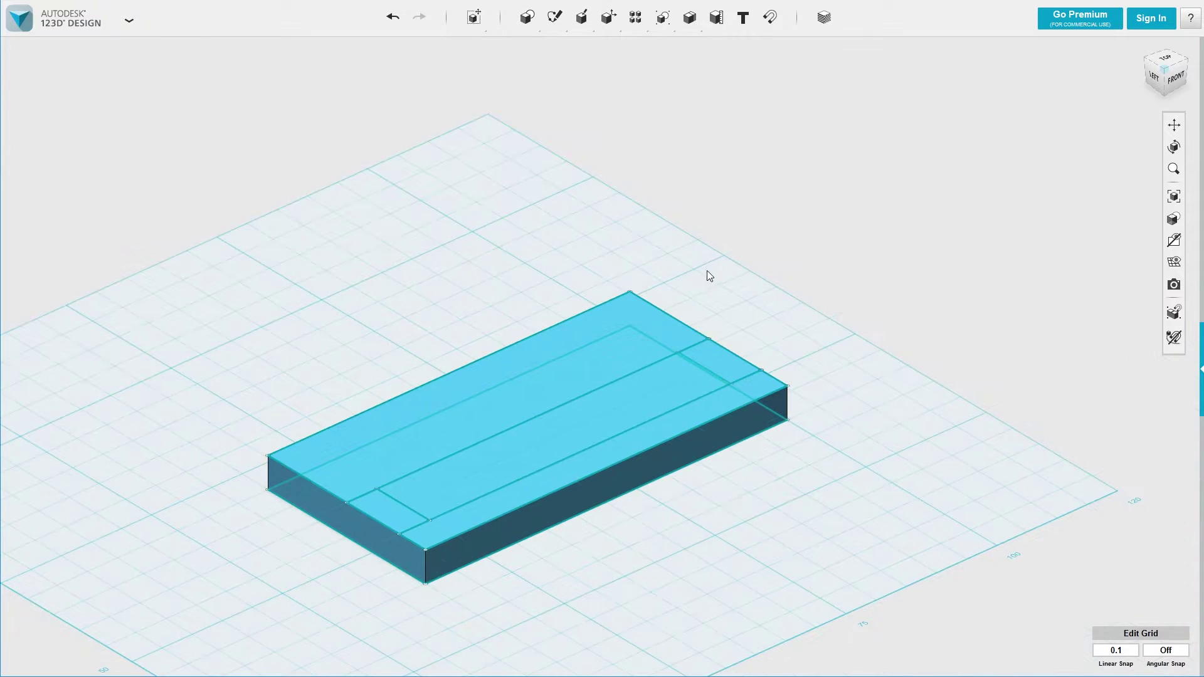
Step: Extrude the four sketch regions surrounding the central rectangle upward by 5 mm, leaving the central rectangle as a pocket
middle_drag(755, 284, 772, 235)
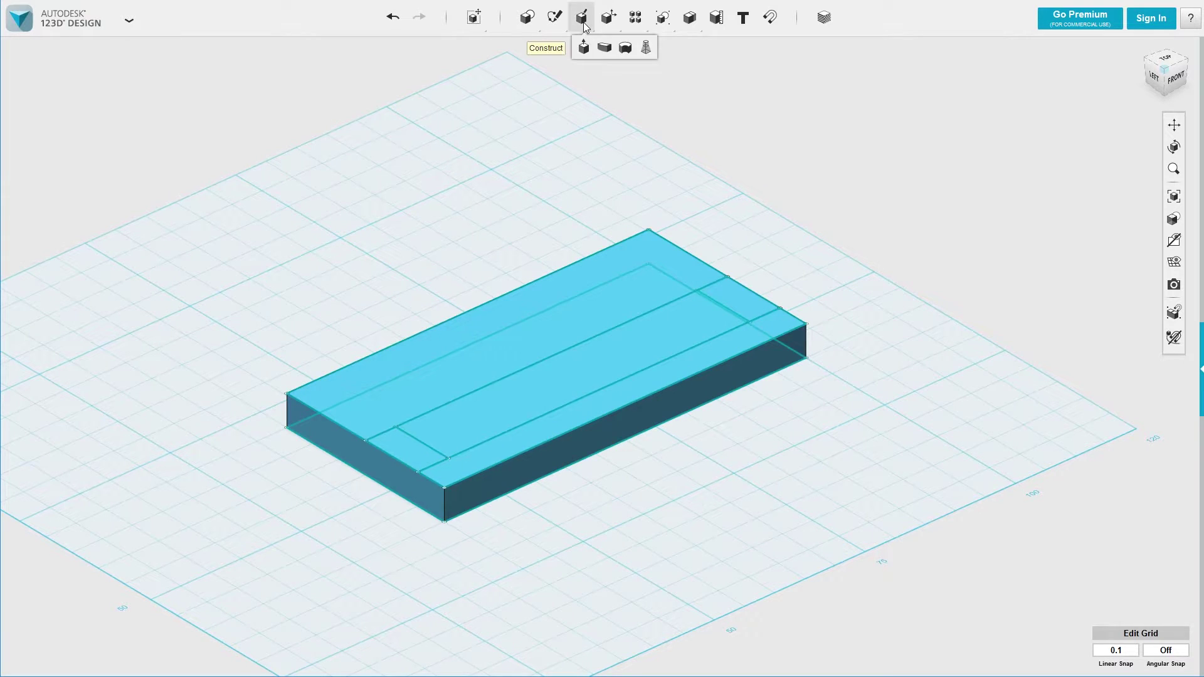
mouse_move(563, 25)
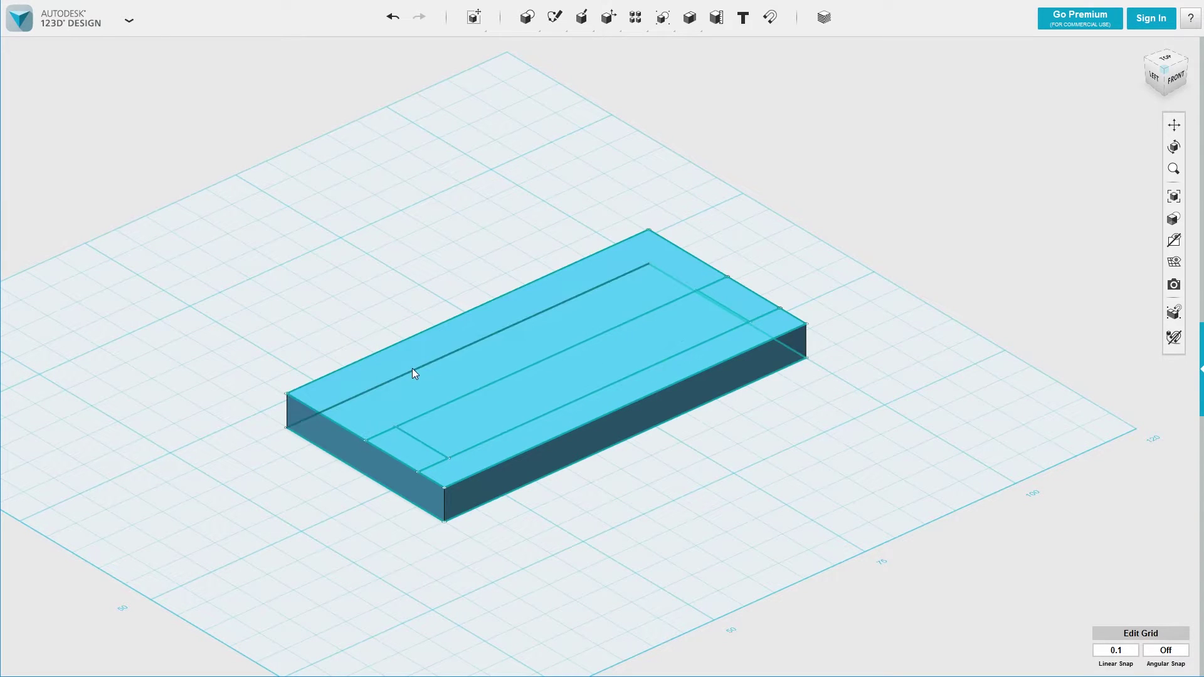
click(446, 376)
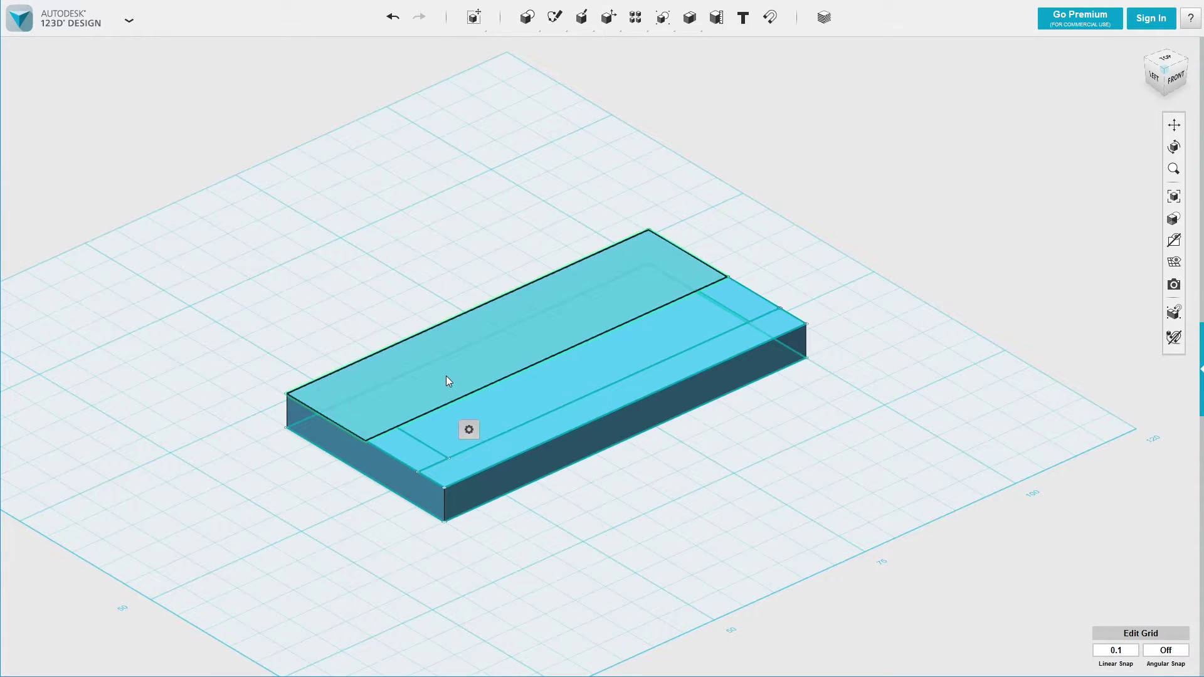
shift+click(405, 454)
shift+click(496, 460)
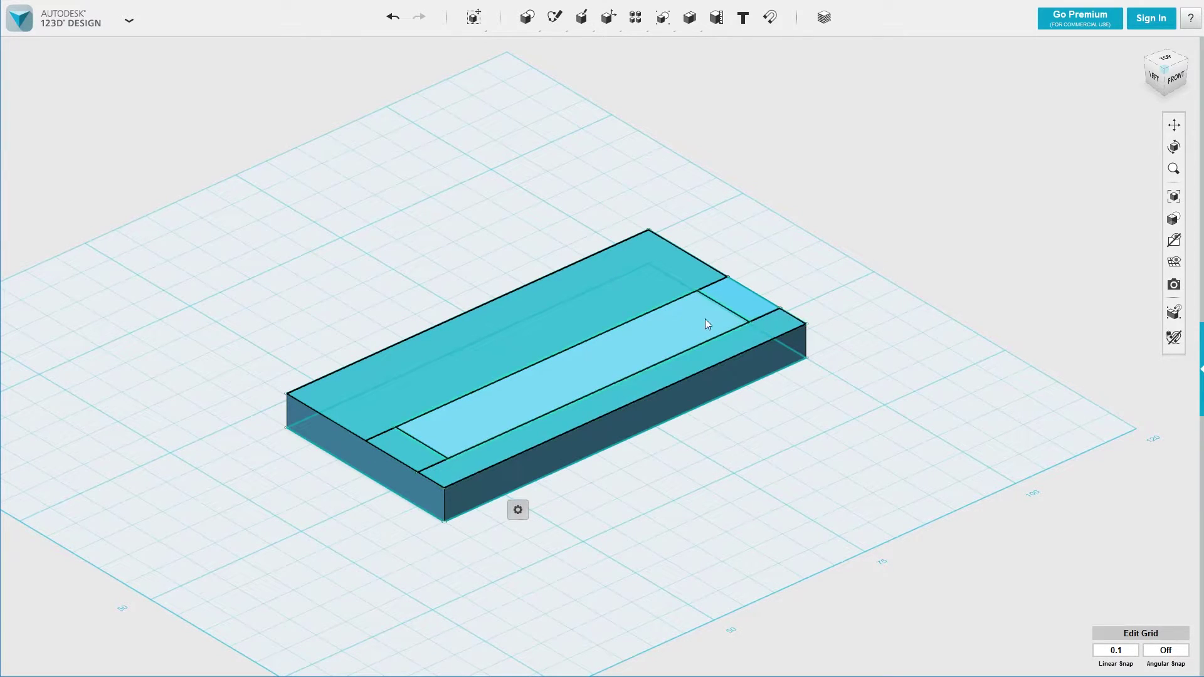
shift+click(740, 303)
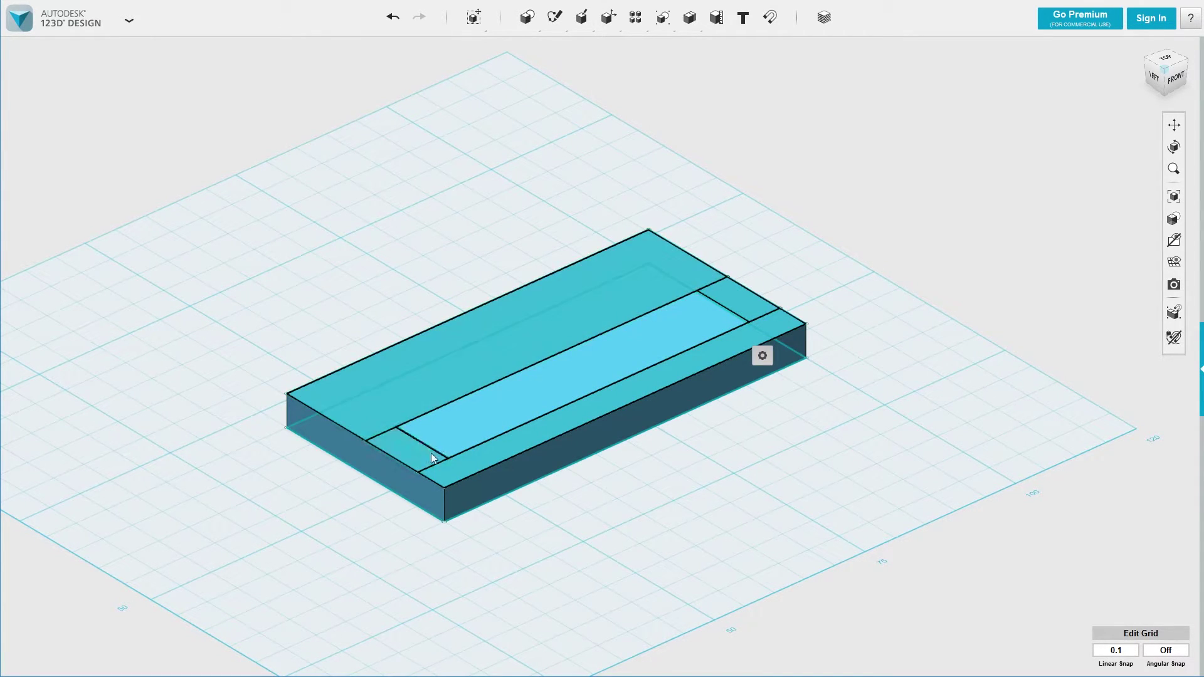
key(p)
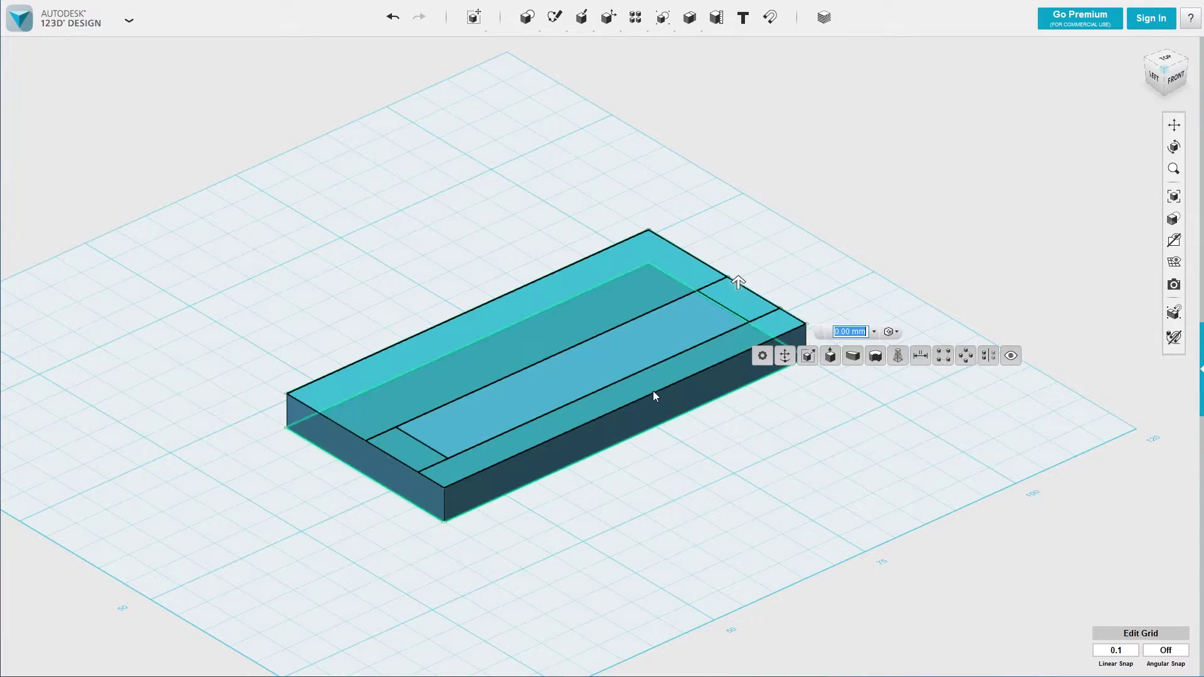
drag(737, 281, 756, 257)
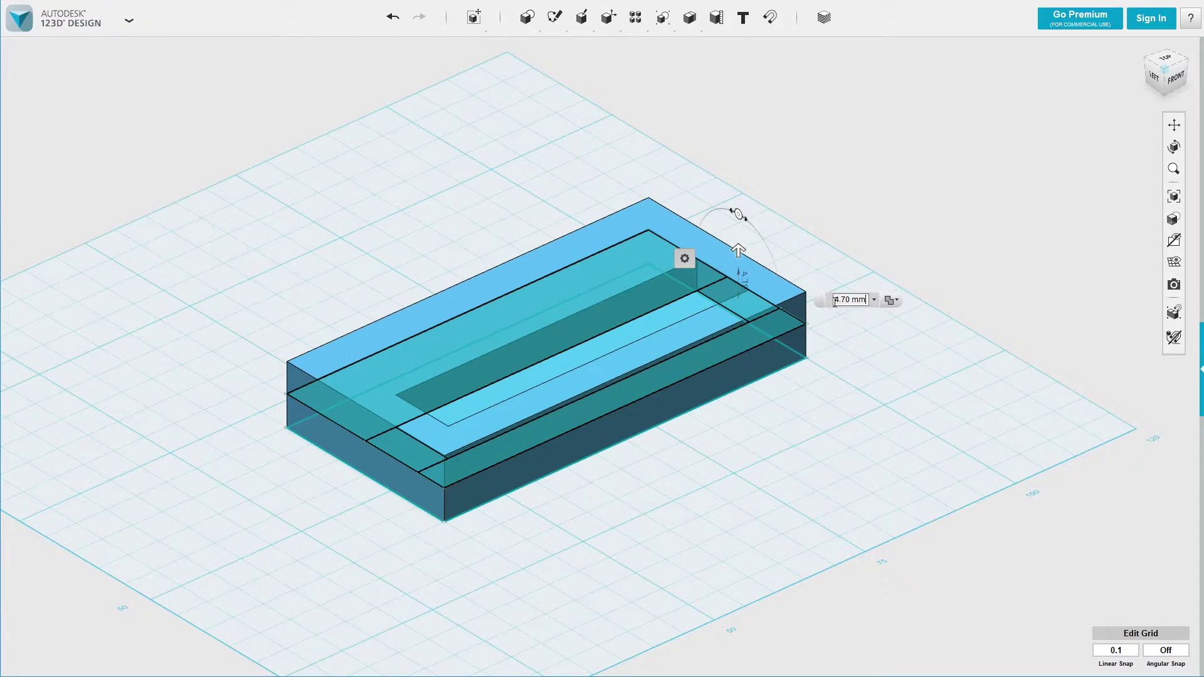
double_click(845, 300)
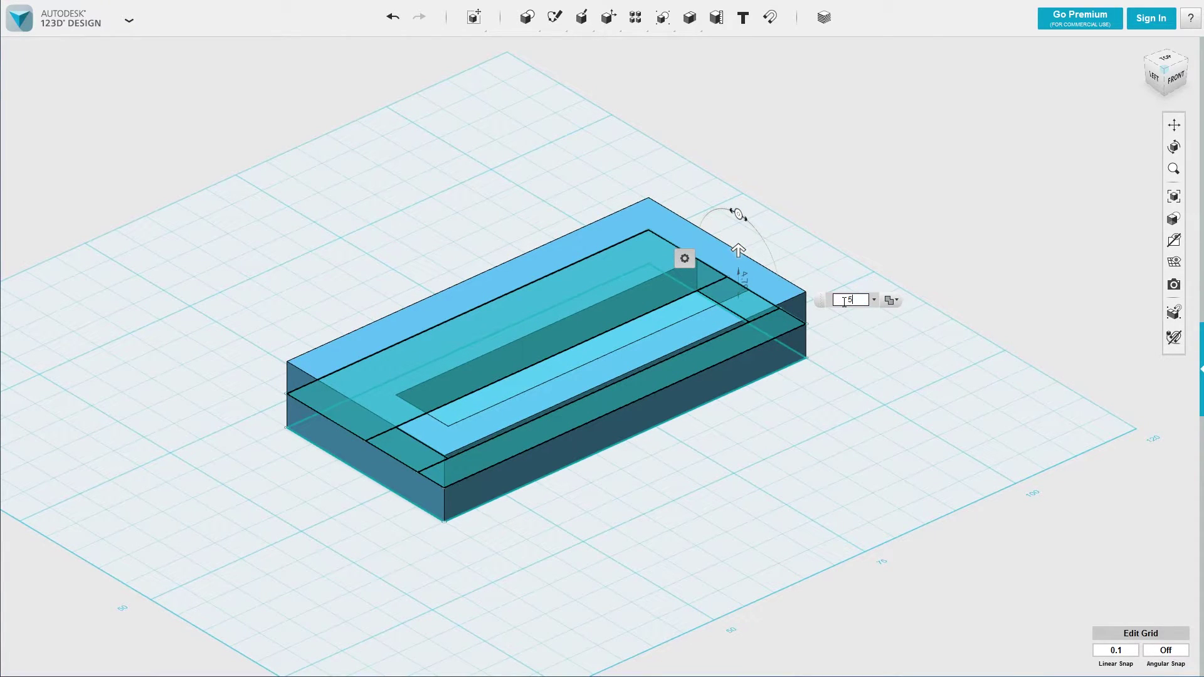
key(Return)
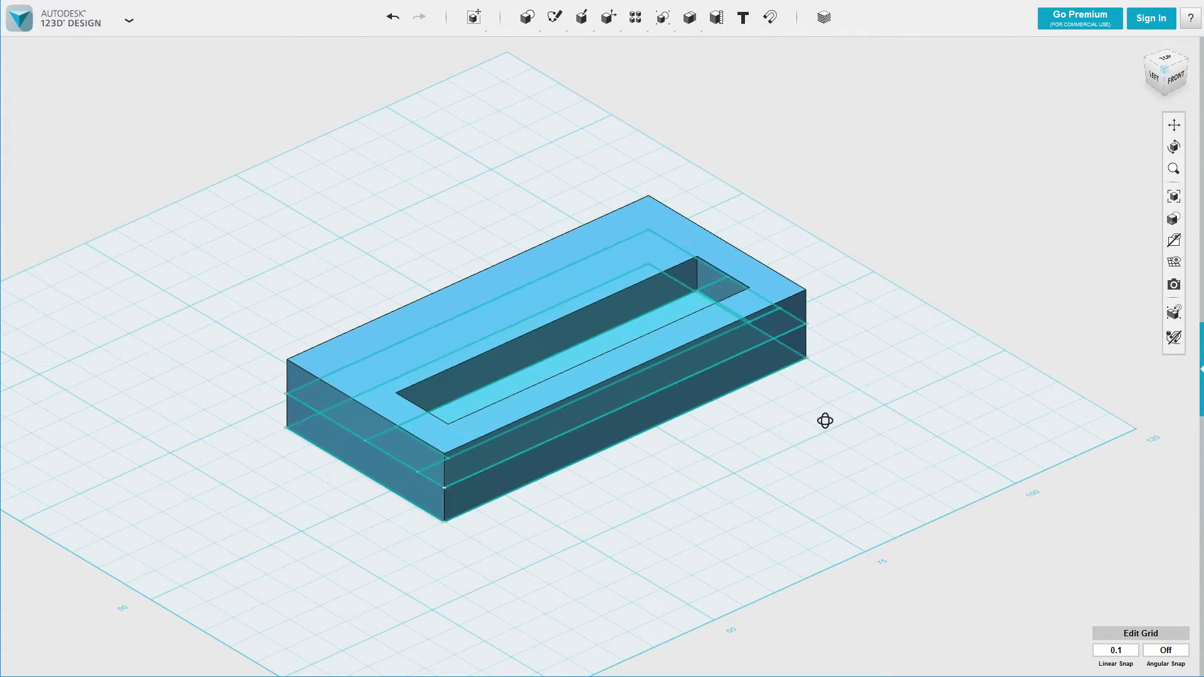
Step: Sketch a 60 × 15 mm rectangle on the raised top face, behind the pocket and along the full back edge
right_drag(825, 420, 784, 469)
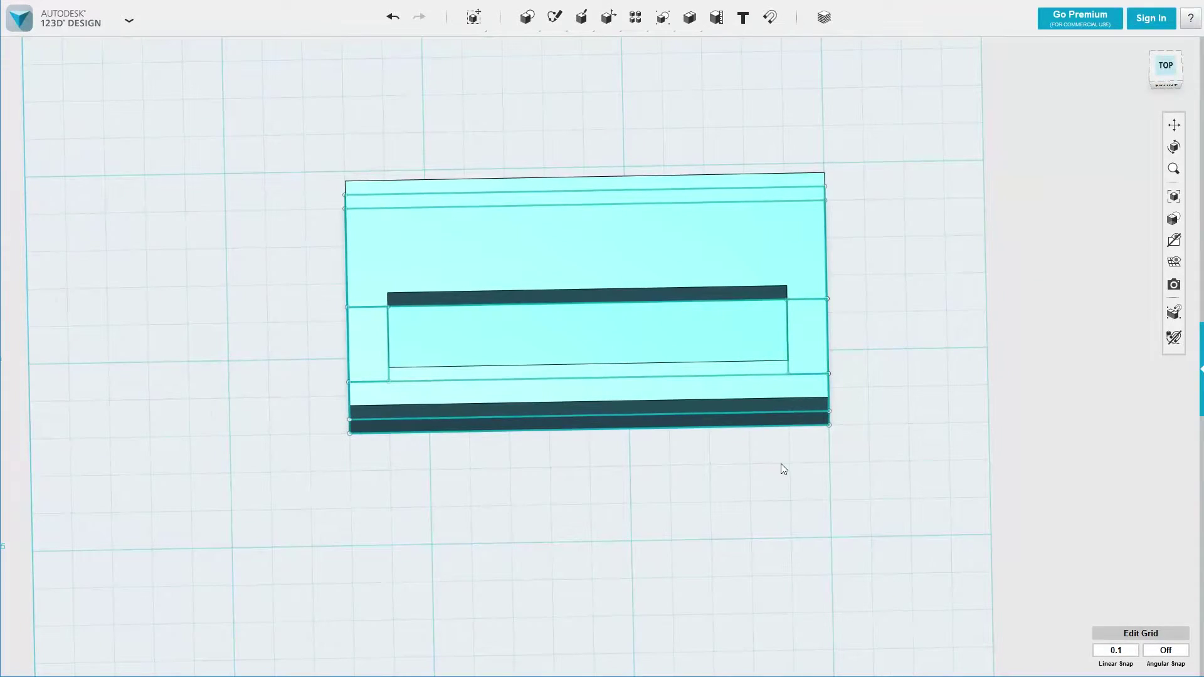
click(1160, 62)
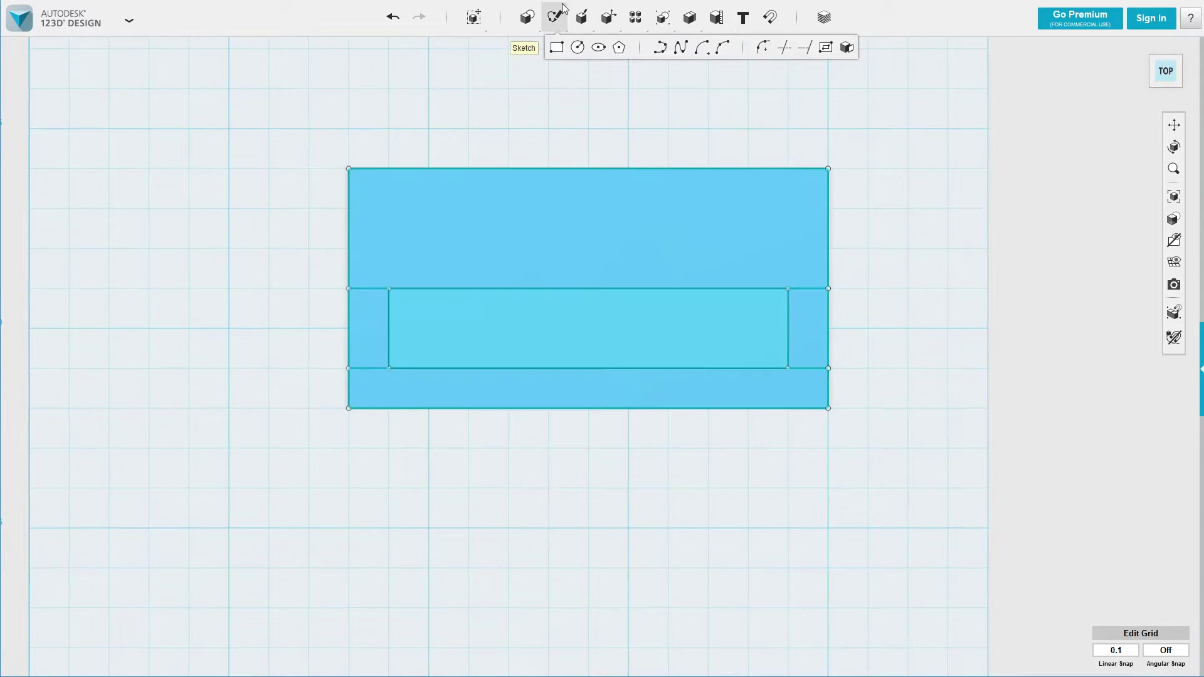
click(556, 50)
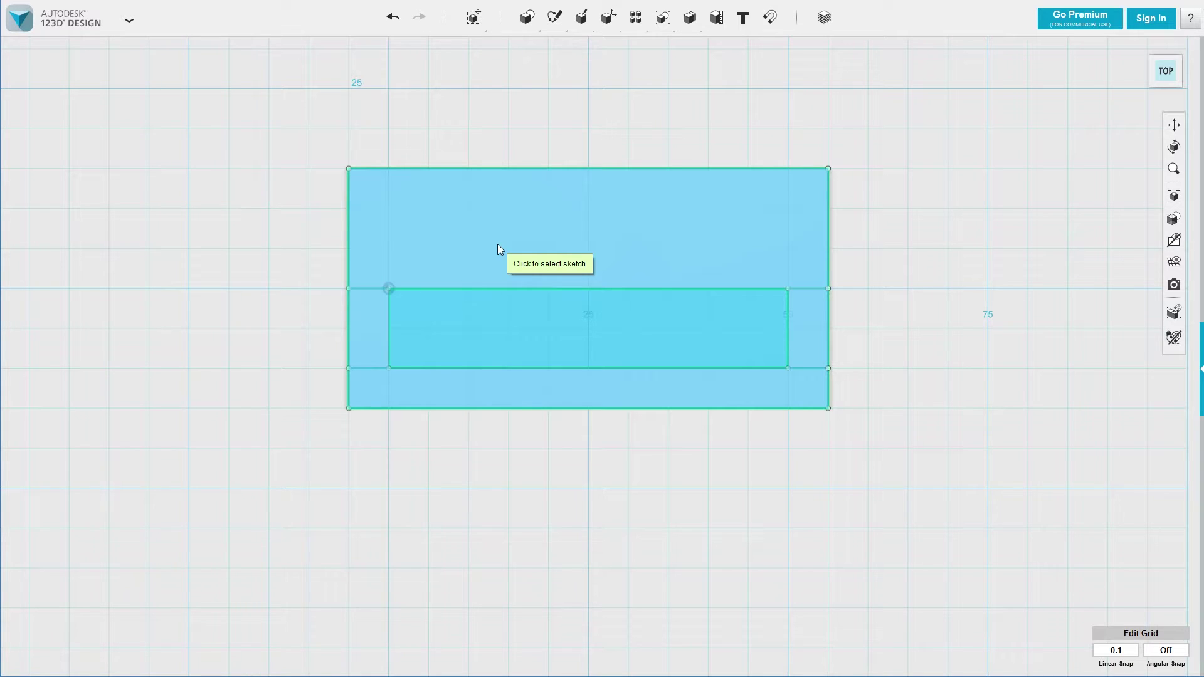
click(497, 249)
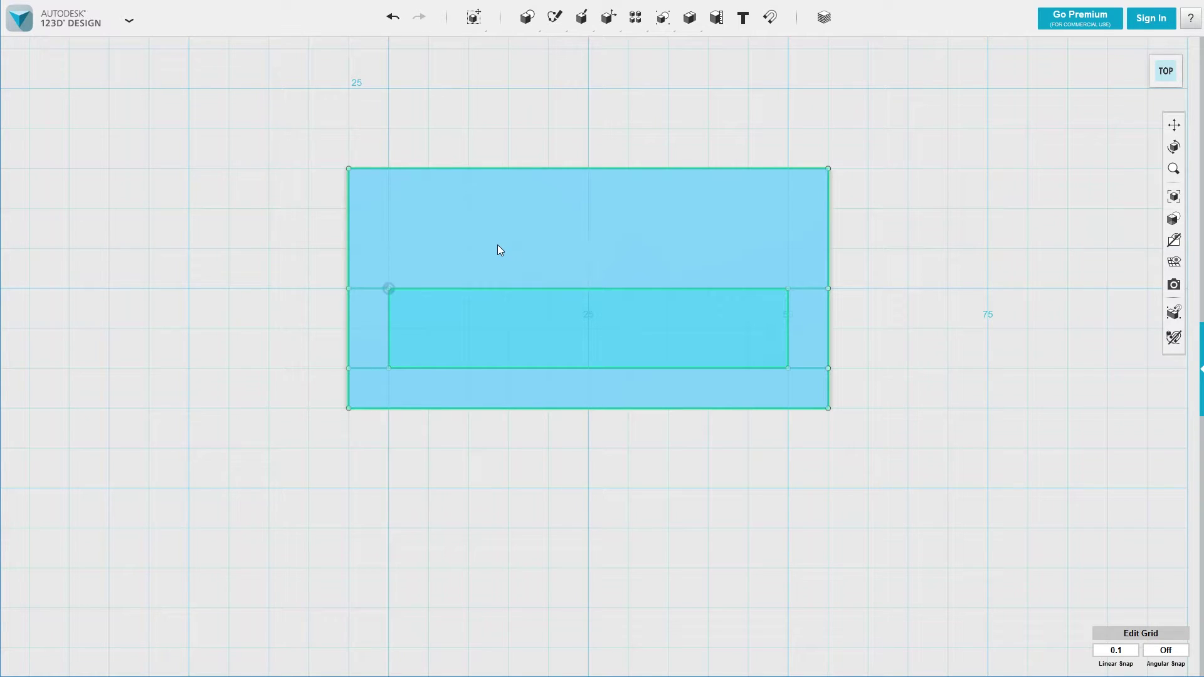
click(348, 168)
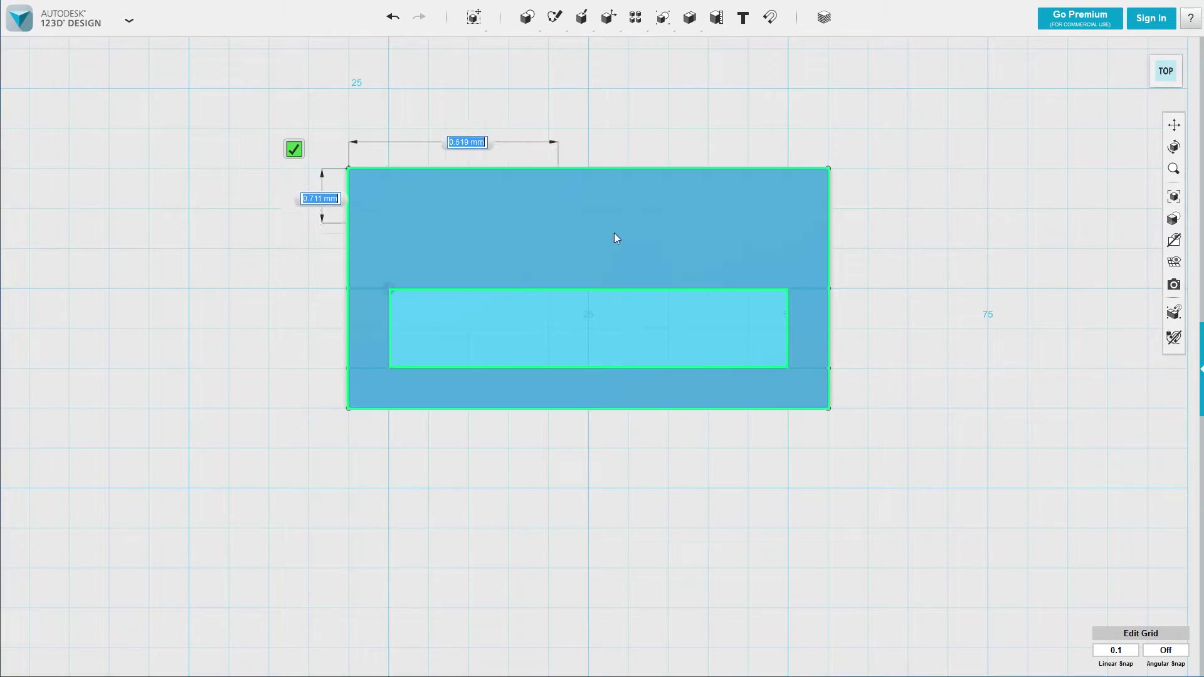
click(827, 285)
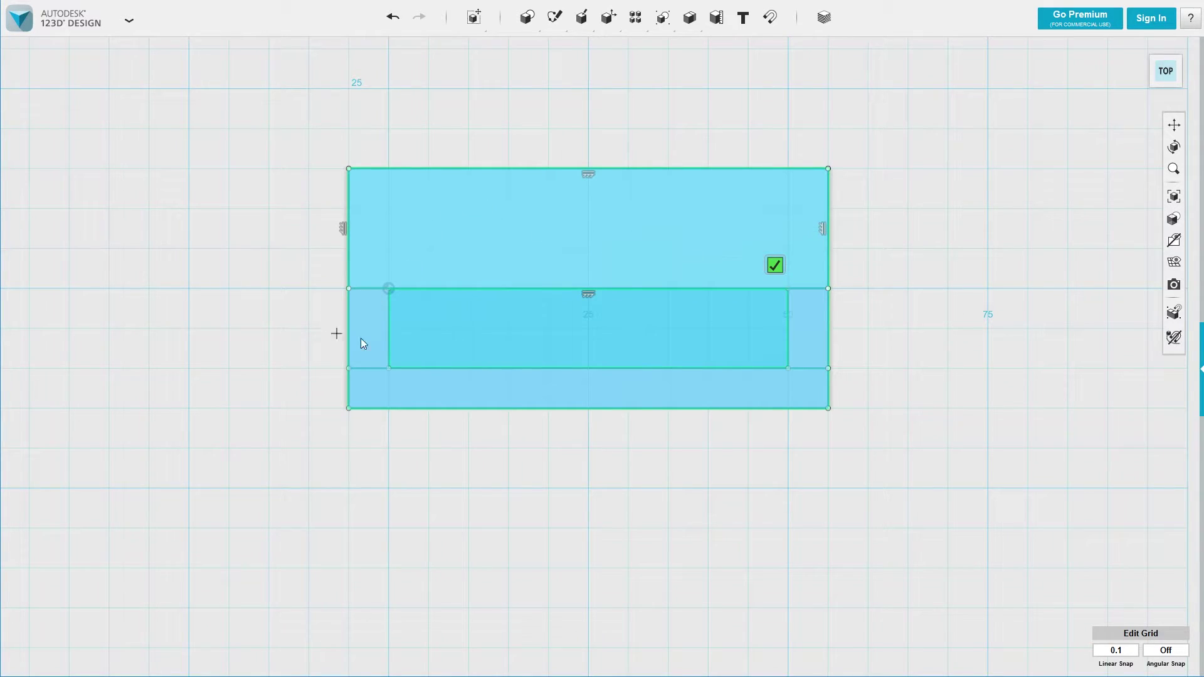
Step: Extrude the 60 × 15 mm rear rectangle upward by 70 mm to form a tall back block
right_drag(333, 336, 249, 307)
scroll(335, 280, up, 2)
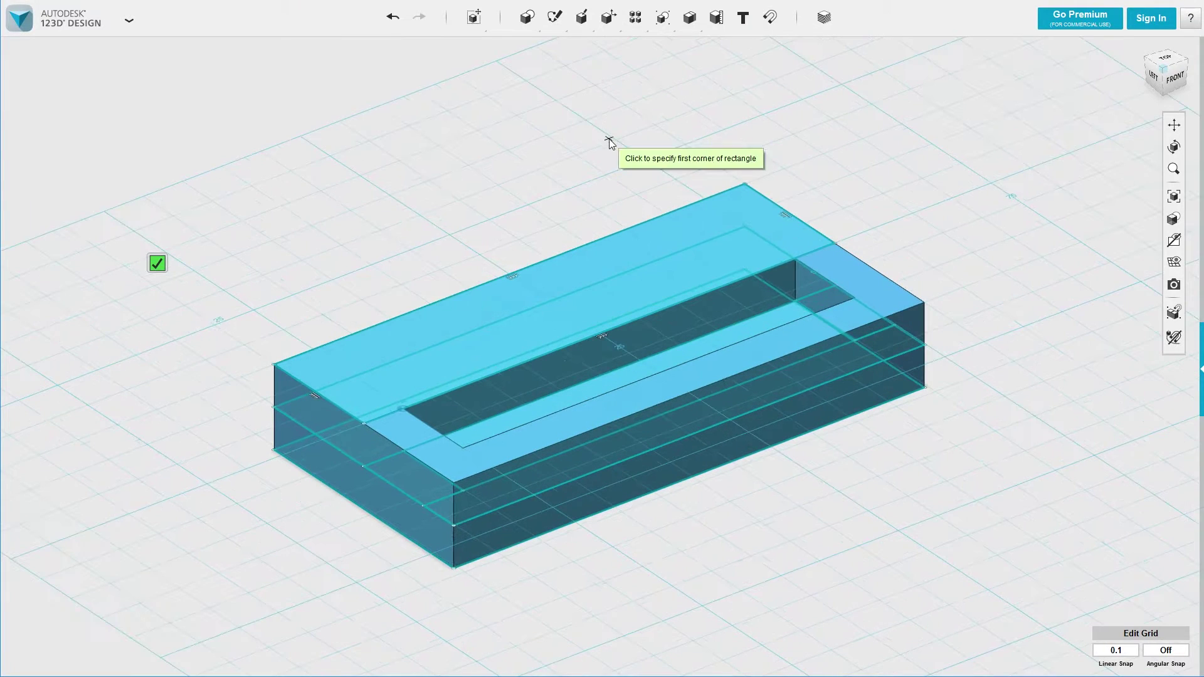
scroll(489, 182, down, 1)
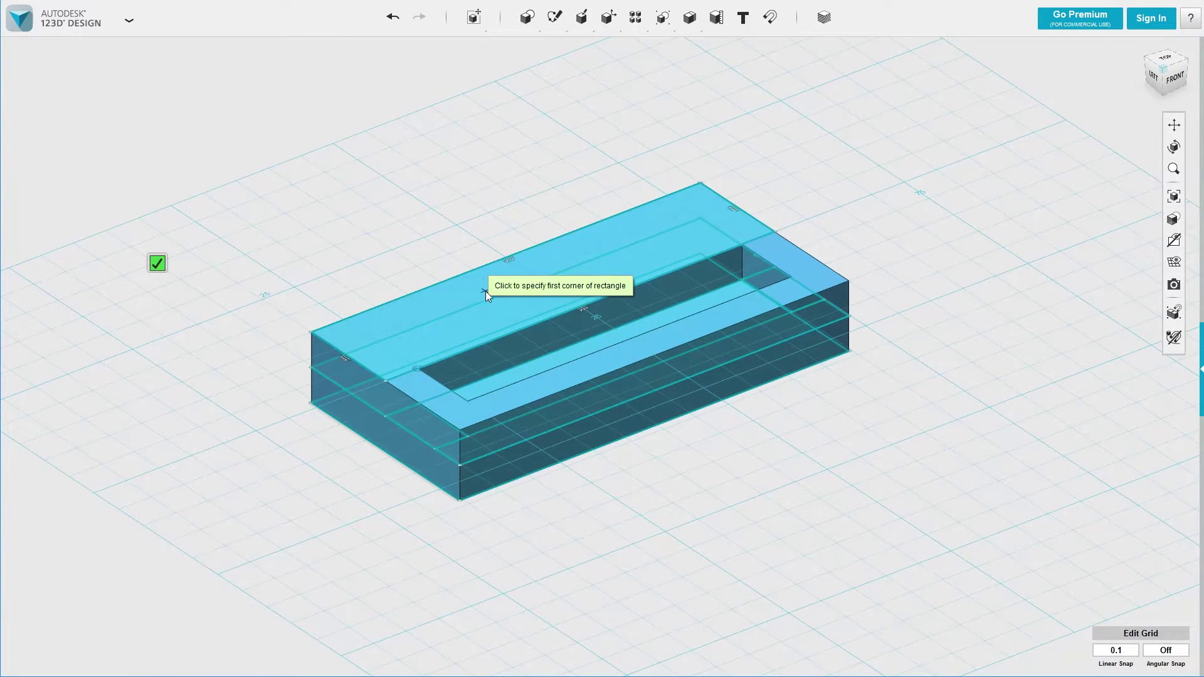
key(e)
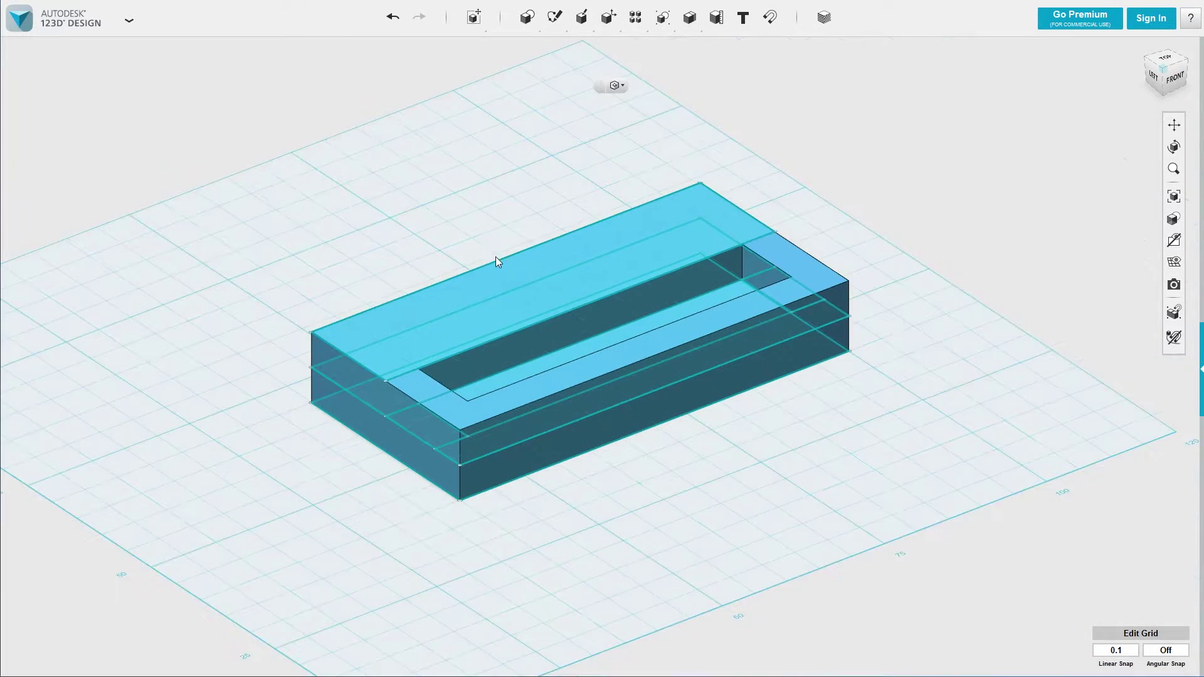
click(525, 288)
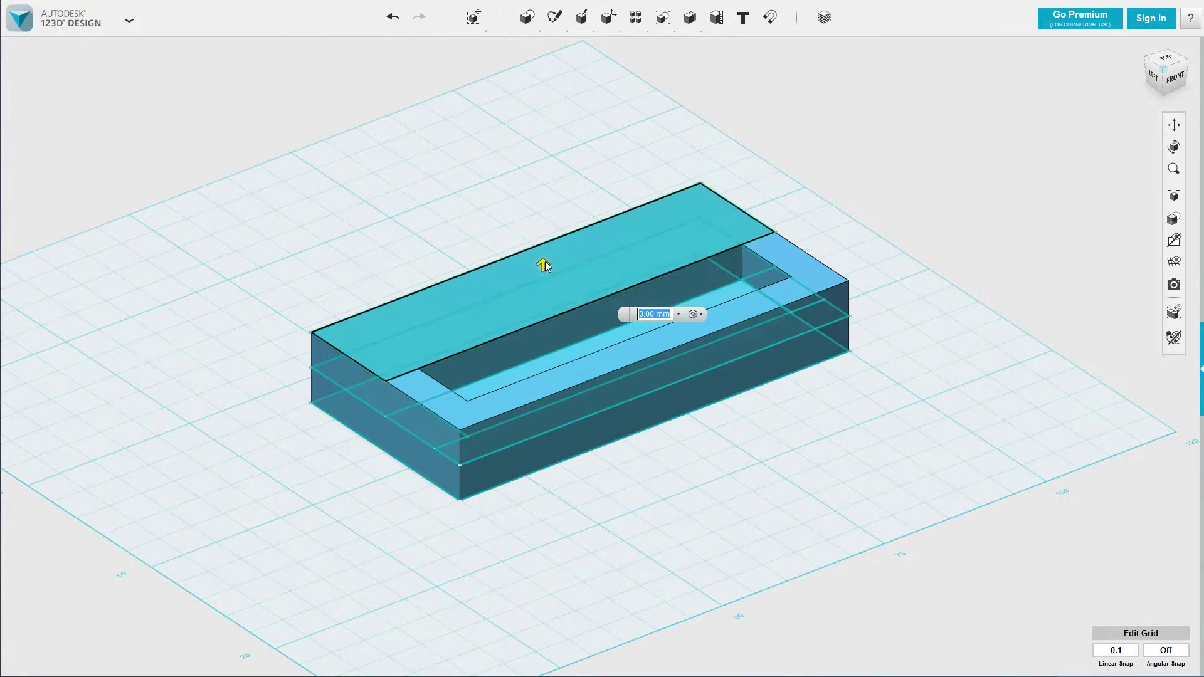
drag(545, 264, 508, 50)
scroll(889, 242, down, 3)
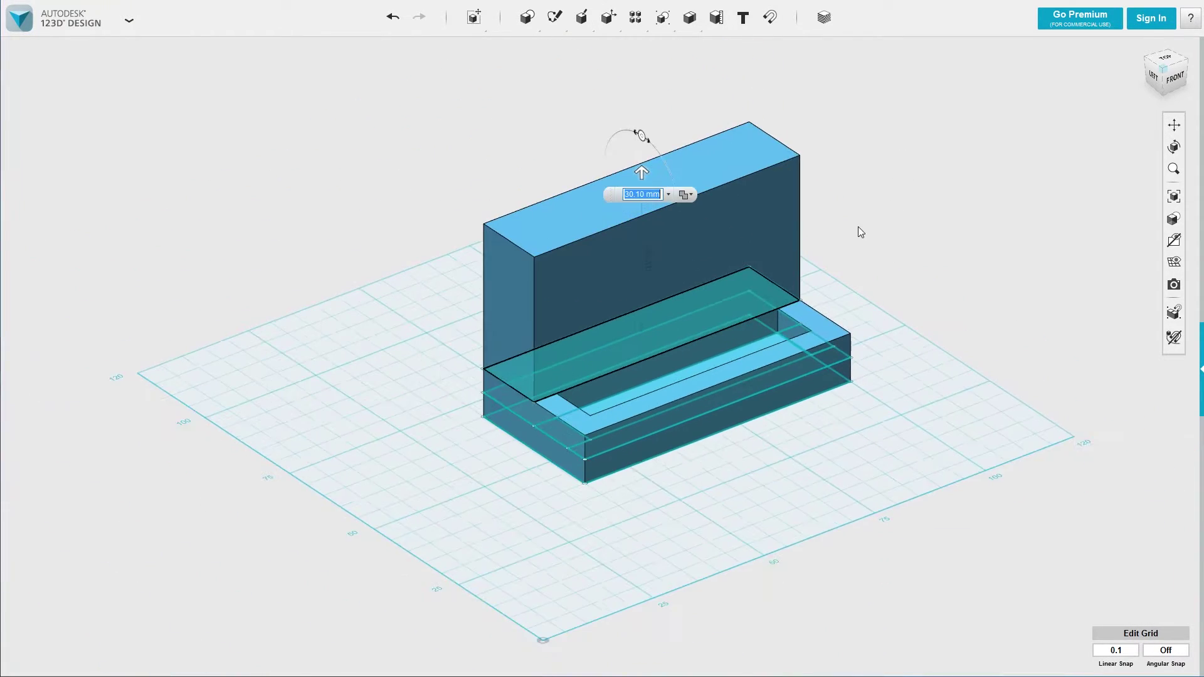
middle_drag(866, 202, 820, 276)
drag(594, 241, 584, 90)
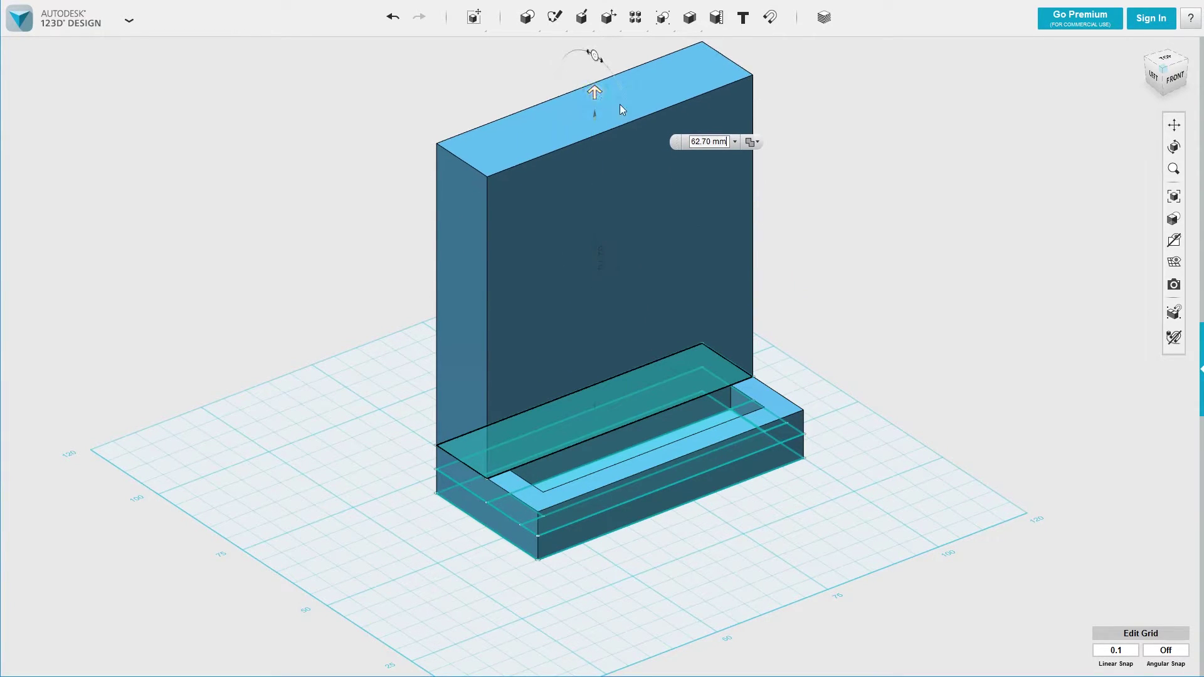
drag(699, 140, 702, 140)
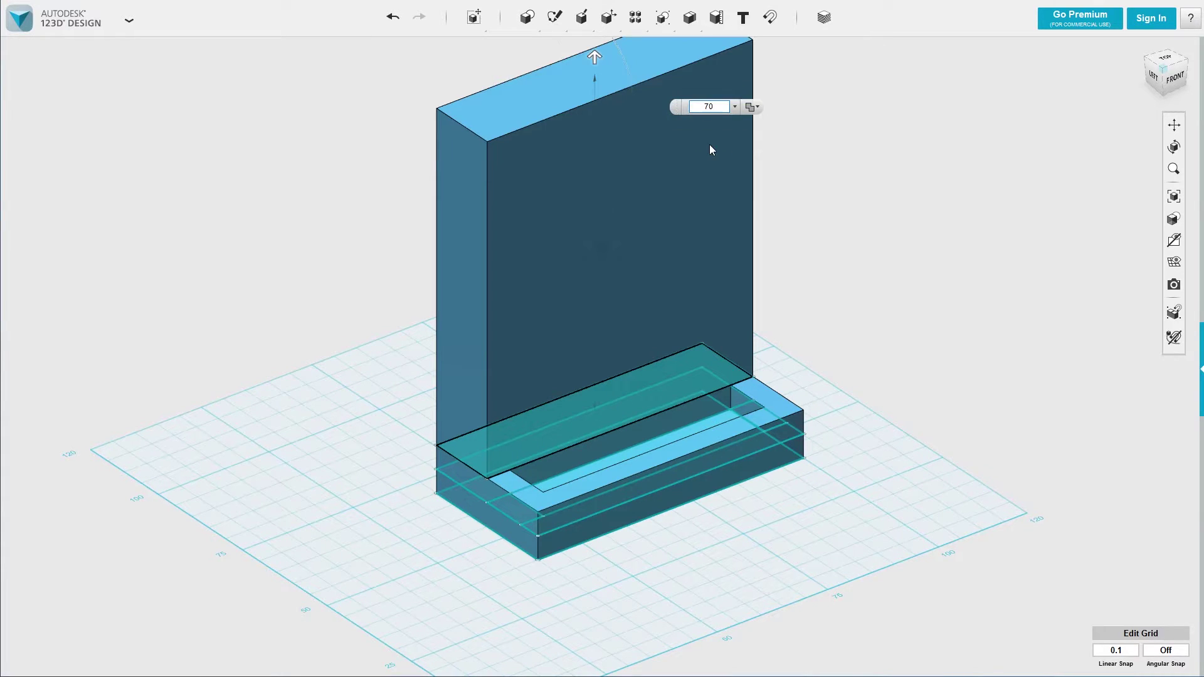
key(Return)
Step: Examine the tall back block and the pocketed base from an angle and from the left side
middle_drag(889, 207, 882, 230)
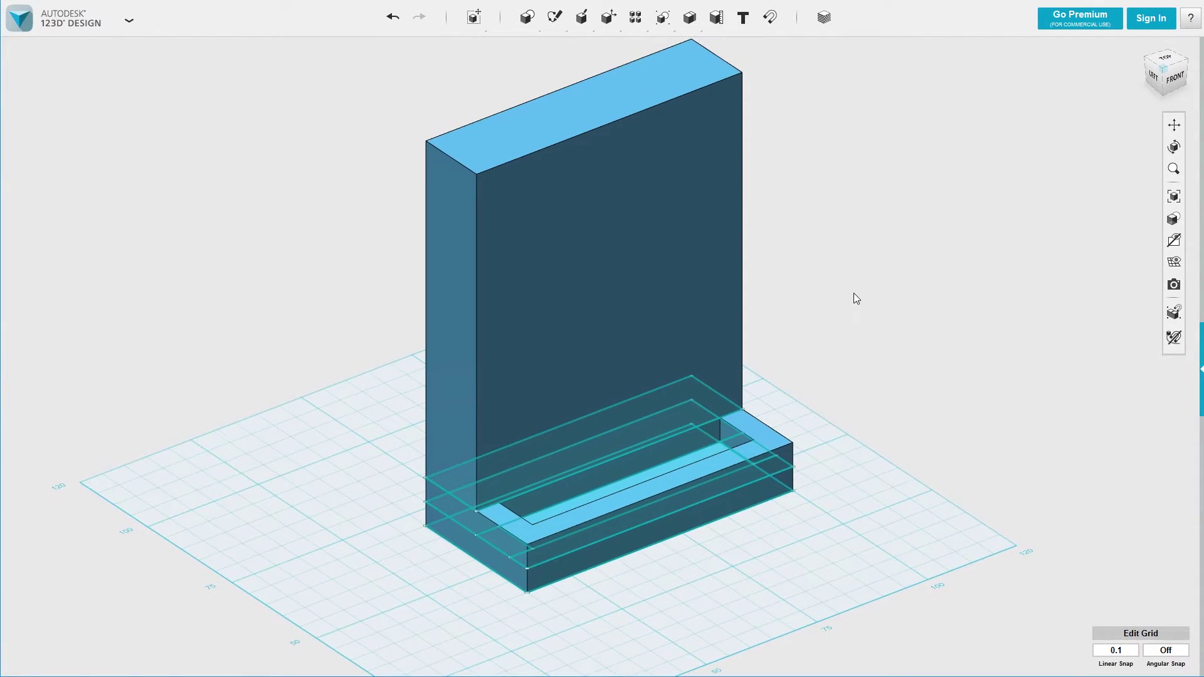
right_drag(854, 295, 872, 289)
right_drag(854, 183, 844, 217)
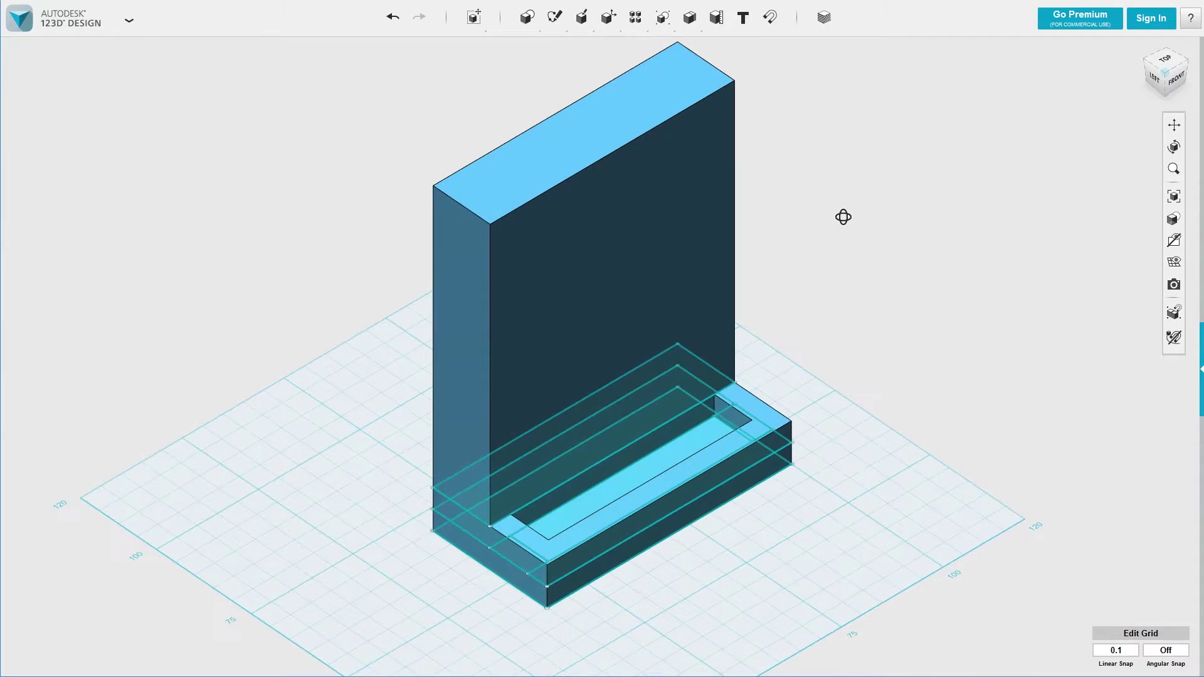
right_drag(834, 296, 904, 278)
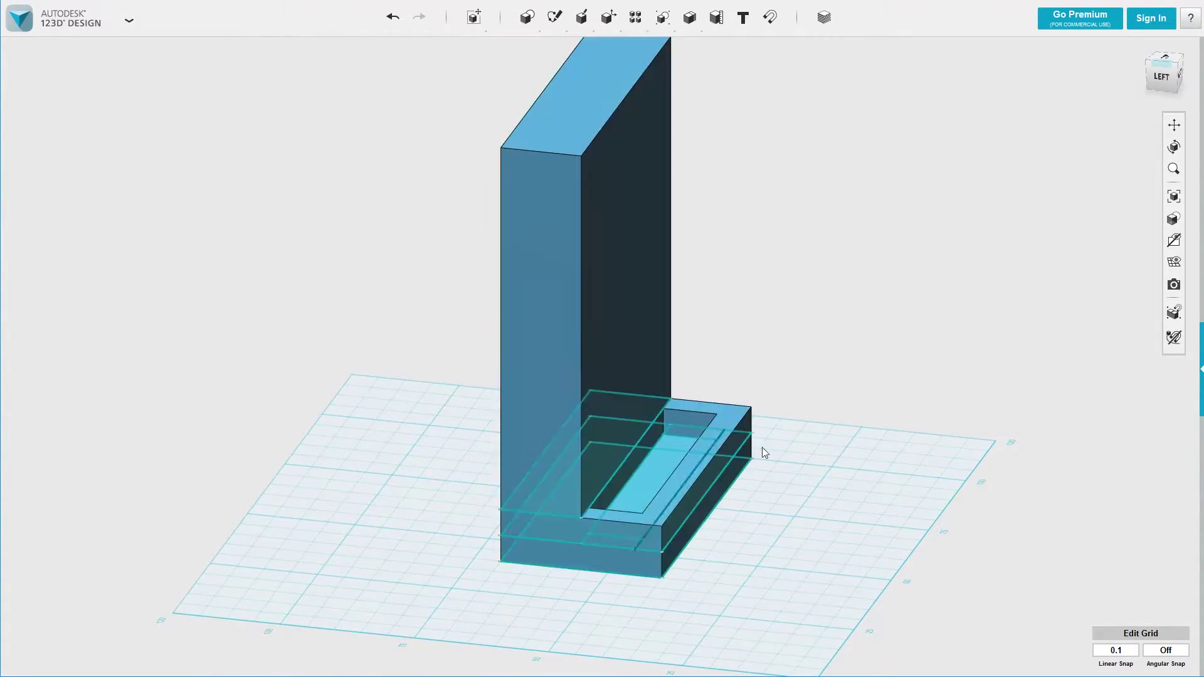
right_drag(871, 254, 841, 283)
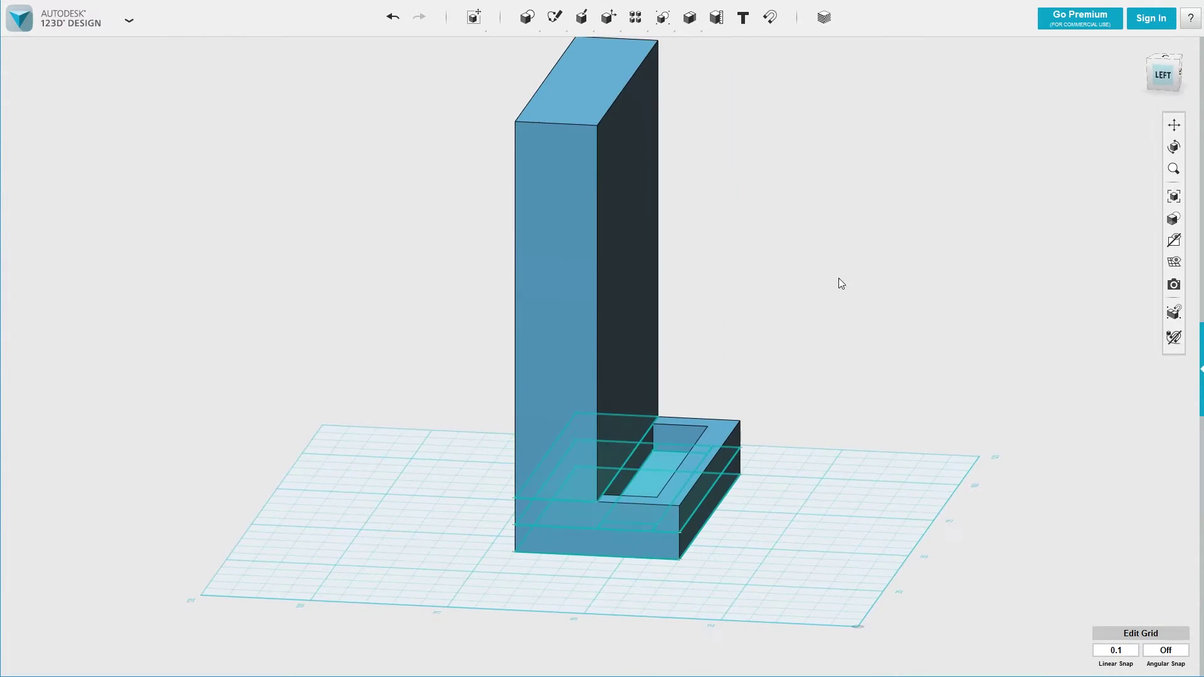
right_drag(773, 359, 834, 319)
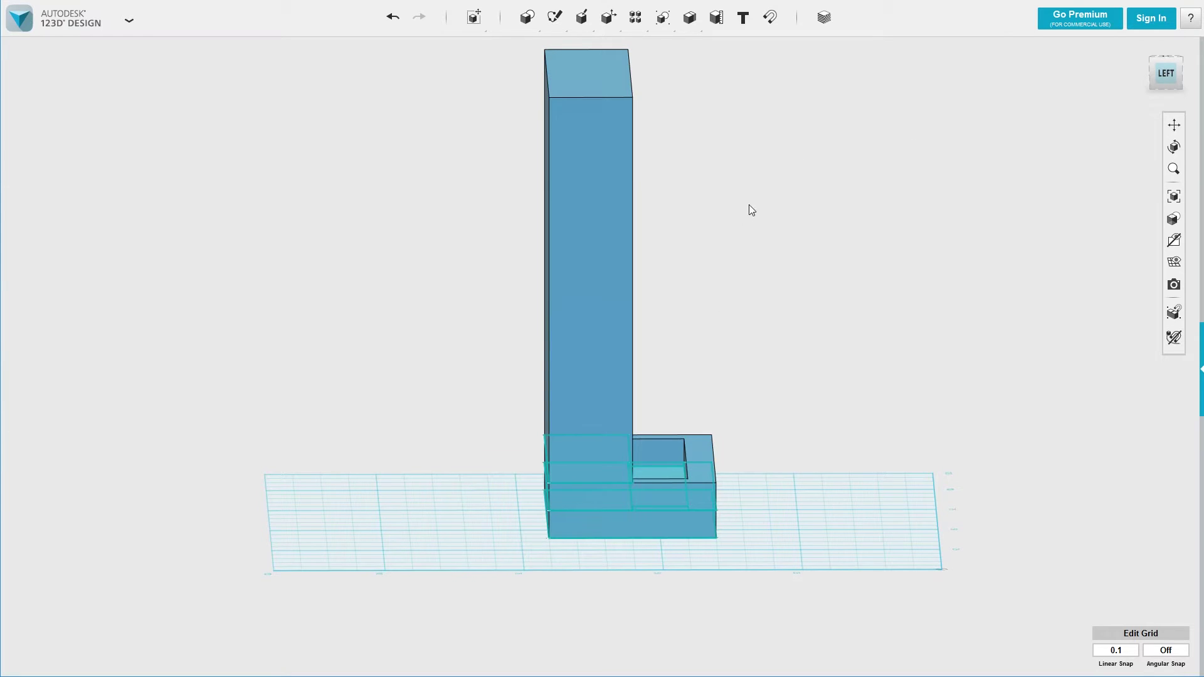
scroll(781, 237, up, 1)
scroll(781, 235, down, 2)
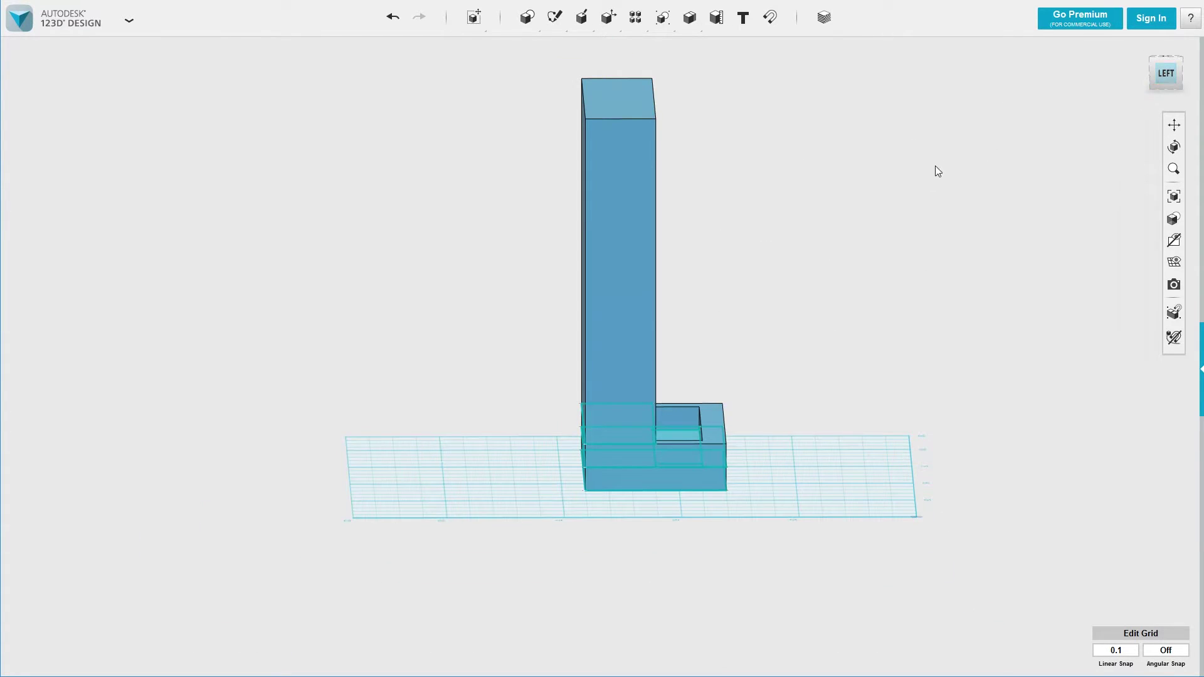
Step: Sketch a closed triangle on the left side face, from the block's front base corner to a point about 10 mm behind its top front corner
right_drag(935, 166, 829, 201)
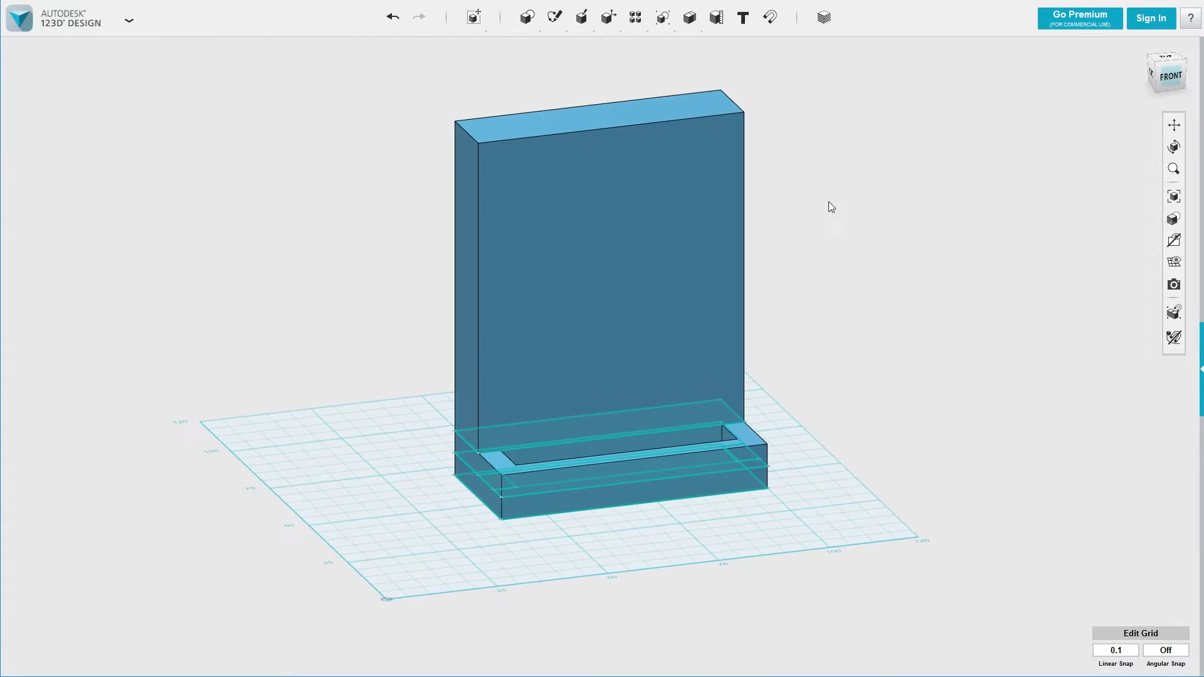
click(1150, 72)
mouse_move(600, 25)
mouse_move(563, 25)
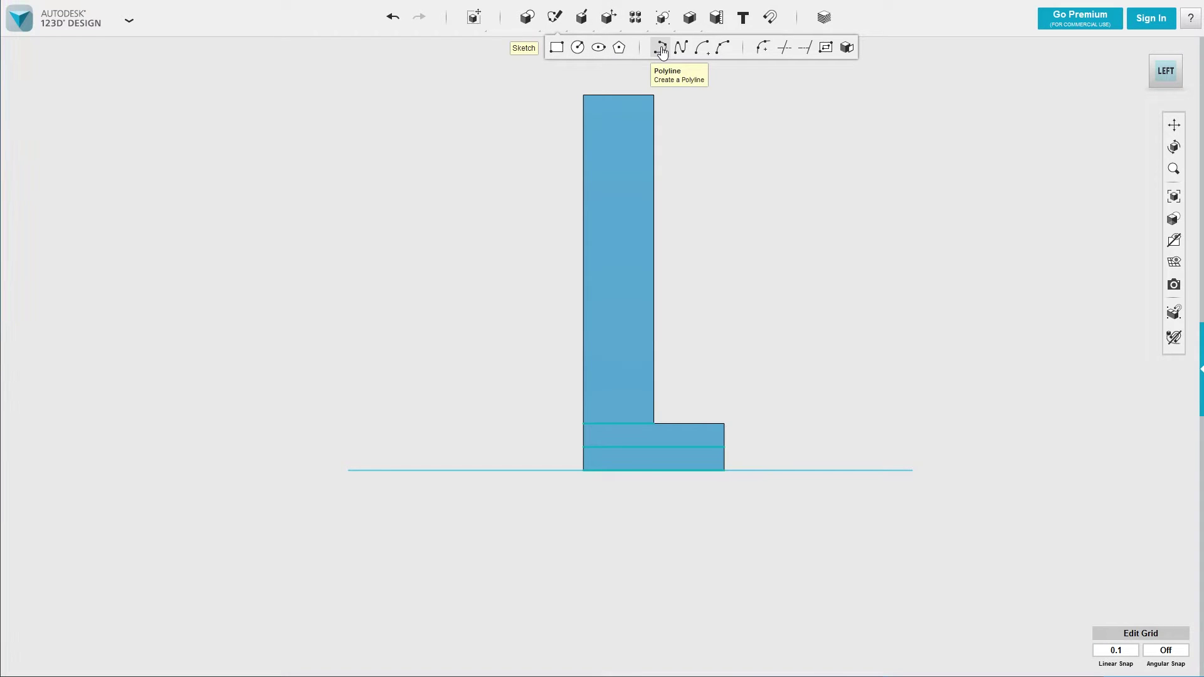
click(652, 50)
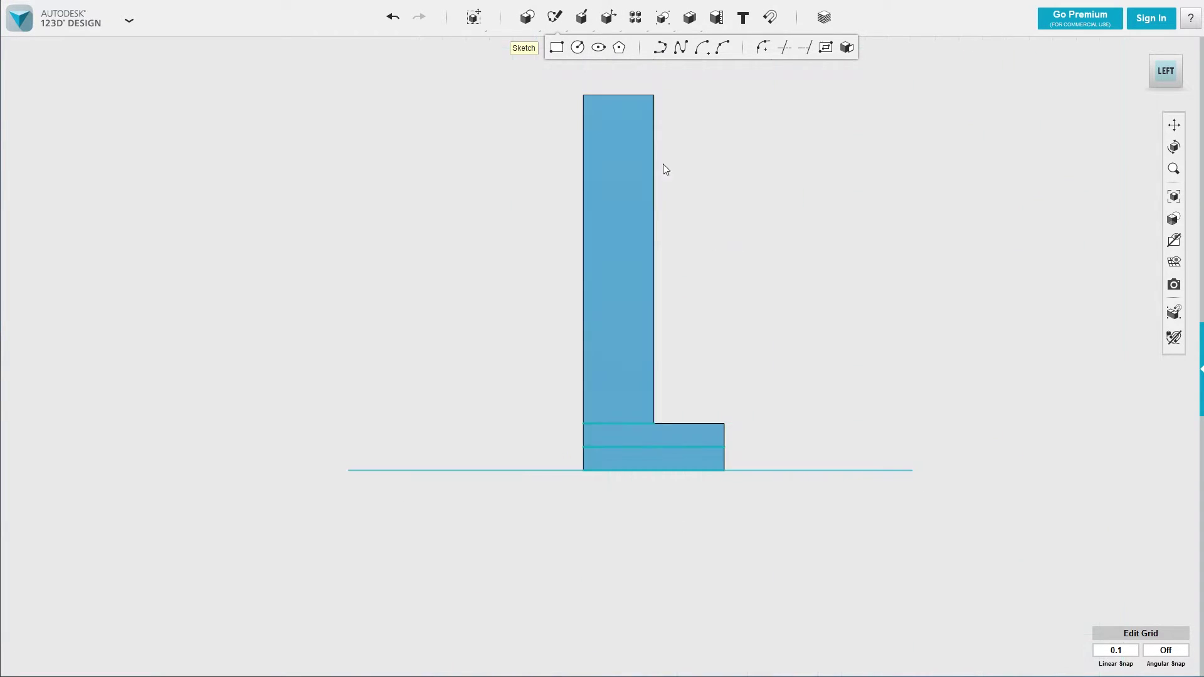
right_drag(633, 205, 722, 223)
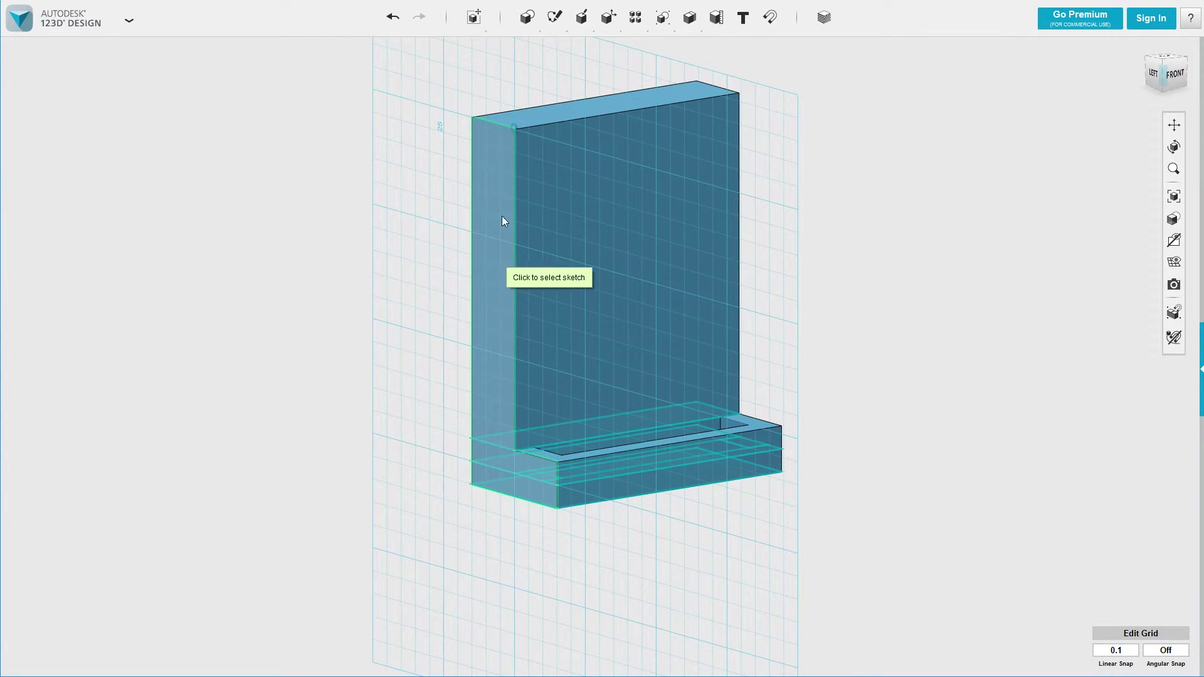
mouse_move(502, 220)
right_down()
mouse_move(462, 228)
mouse_move(485, 230)
right_up()
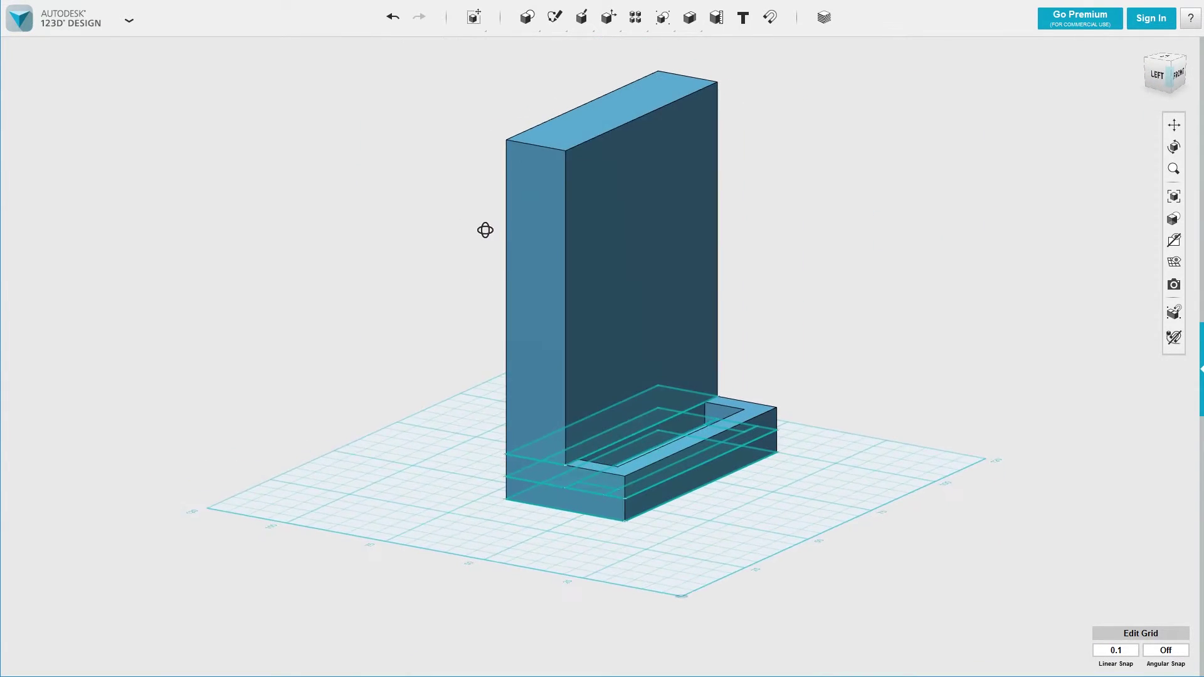
click(1156, 76)
click(625, 193)
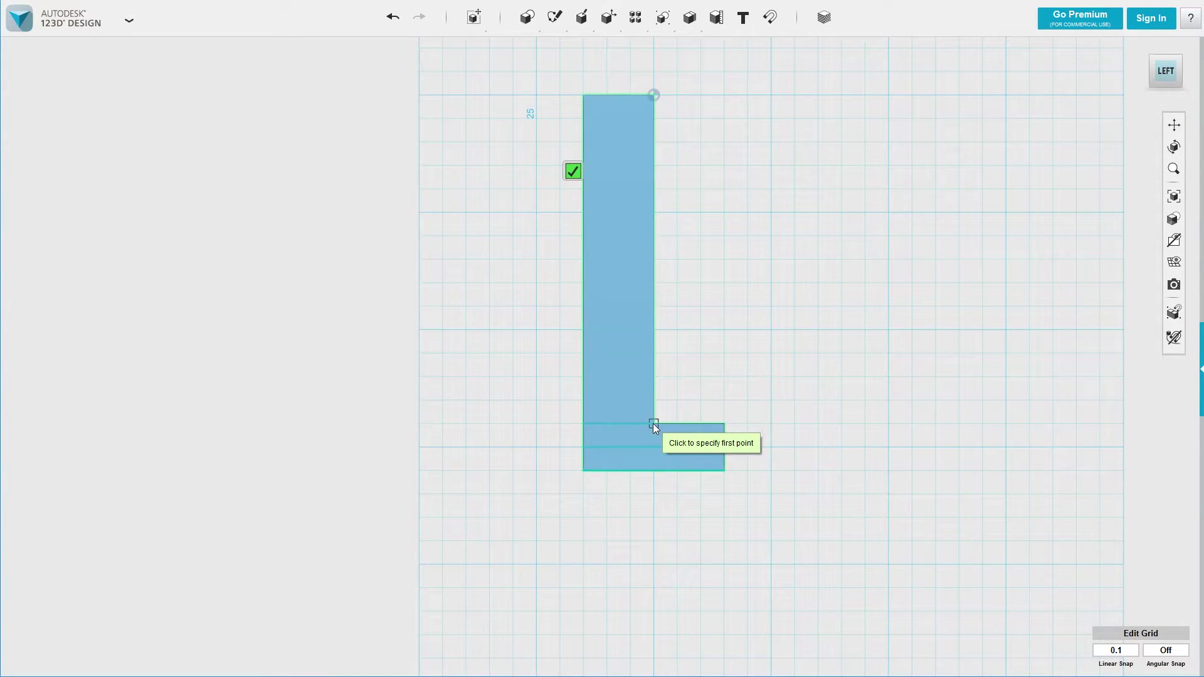
click(626, 421)
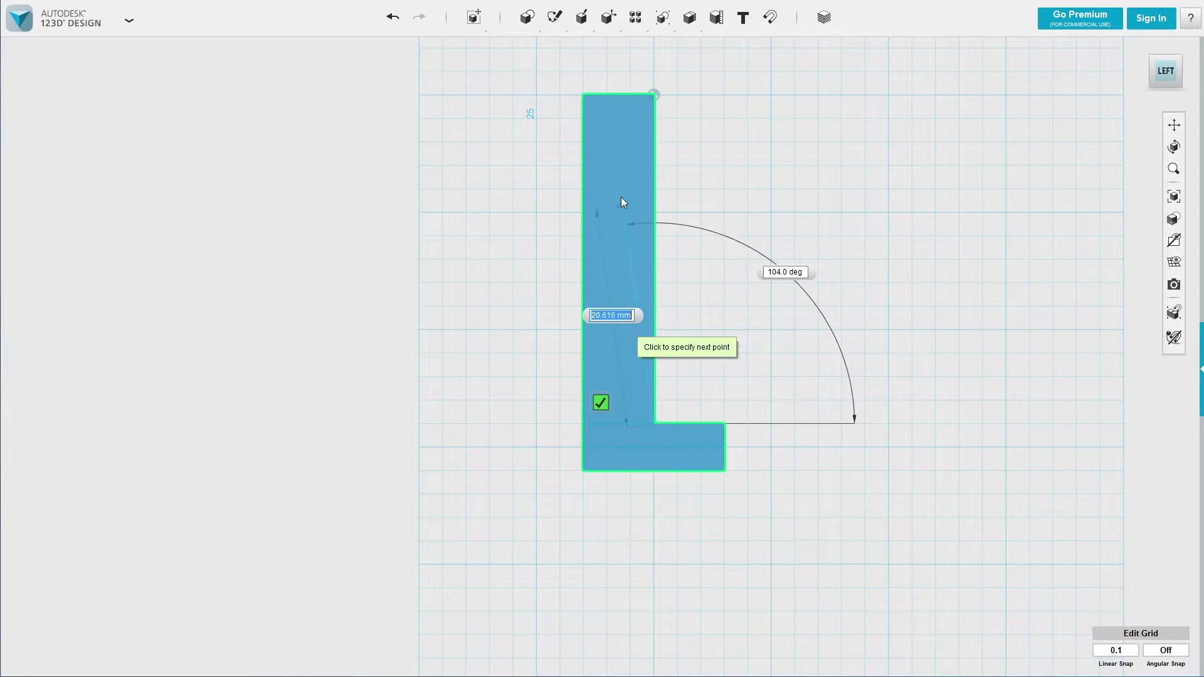
click(605, 94)
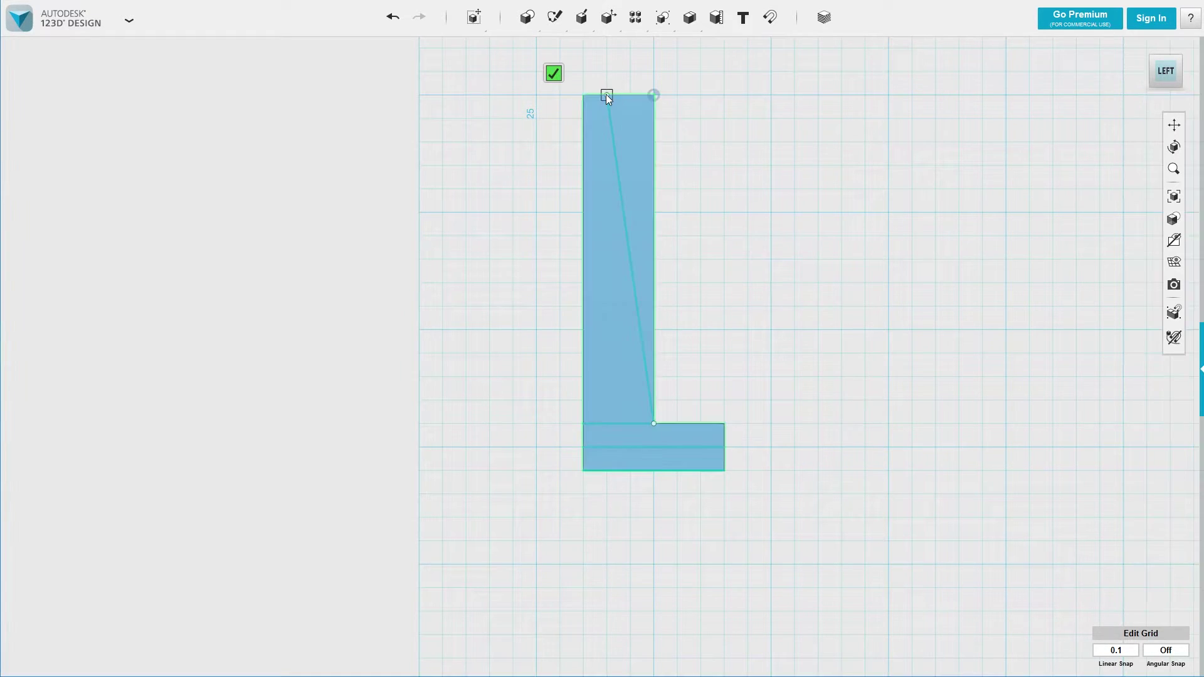
click(654, 95)
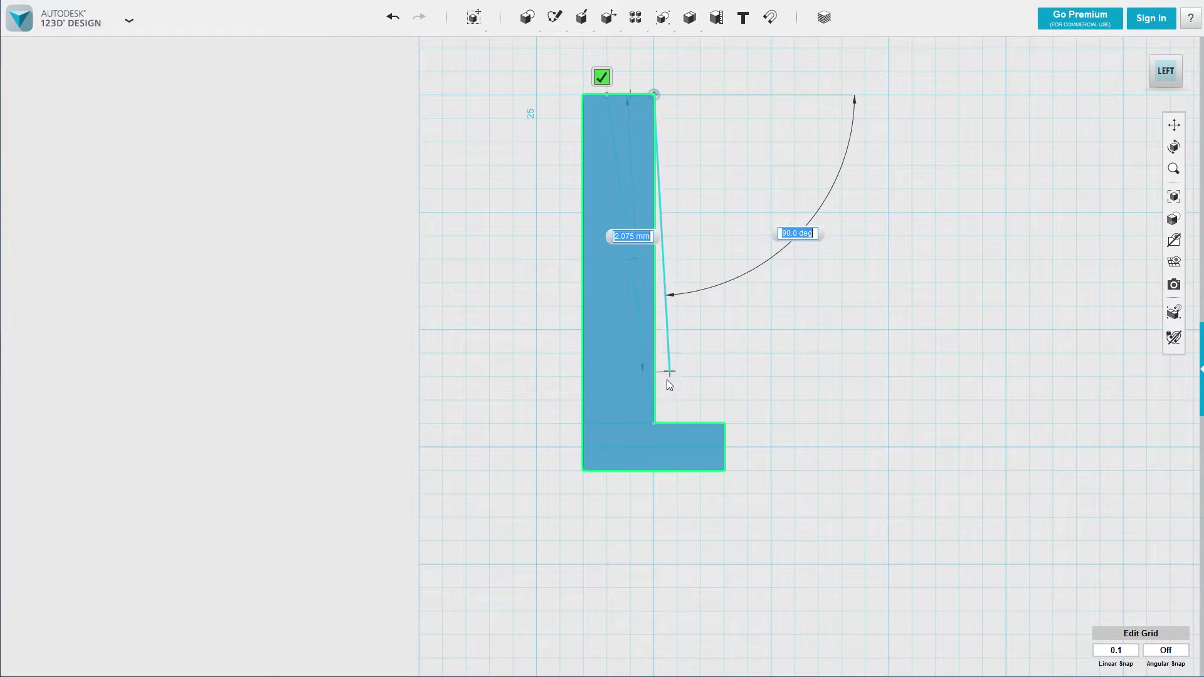
click(654, 423)
Step: Extrude the triangle -75.20 mm as a cut through the full width of the back block to slope its front face
mouse_move(806, 291)
right_down()
mouse_move(761, 303)
mouse_move(438, 180)
mouse_move(585, 224)
mouse_move(967, 228)
mouse_move(975, 247)
mouse_move(953, 250)
right_up()
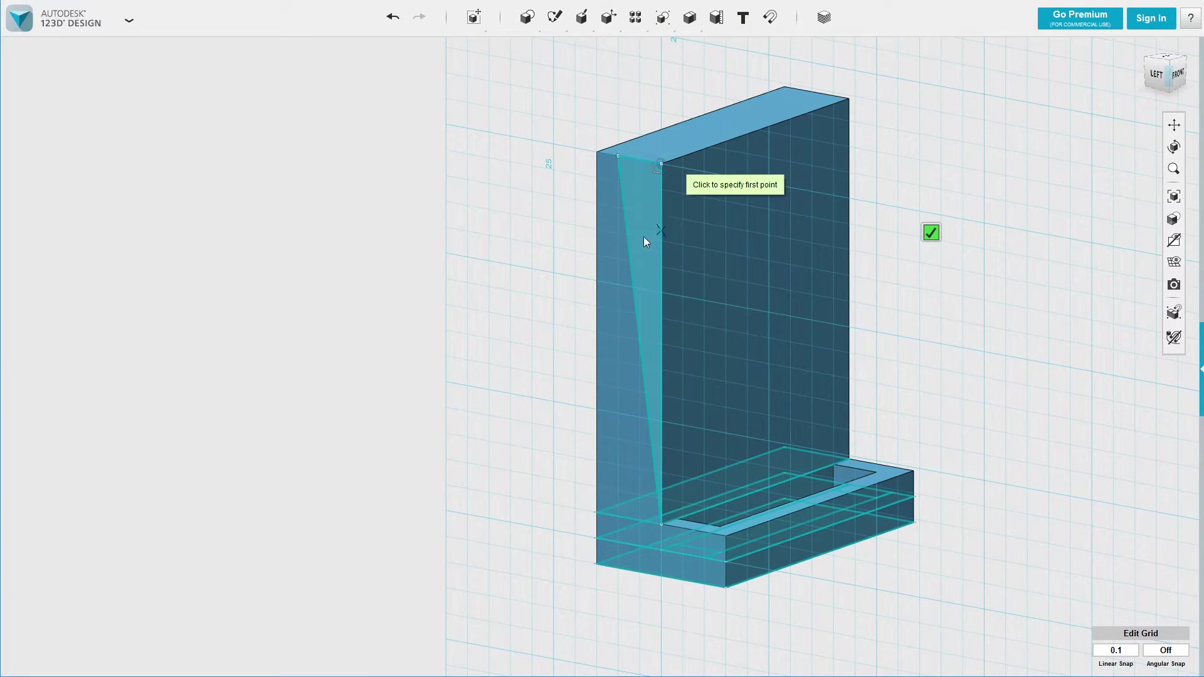
key(e)
click(642, 217)
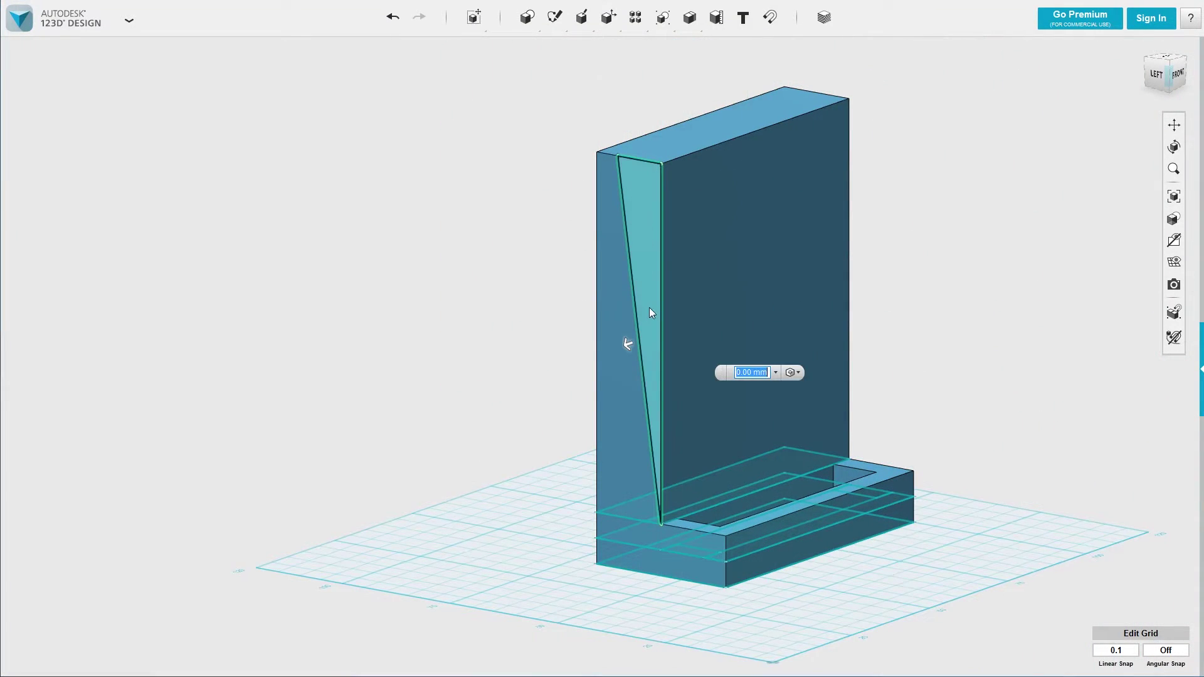
right_drag(505, 307, 528, 344)
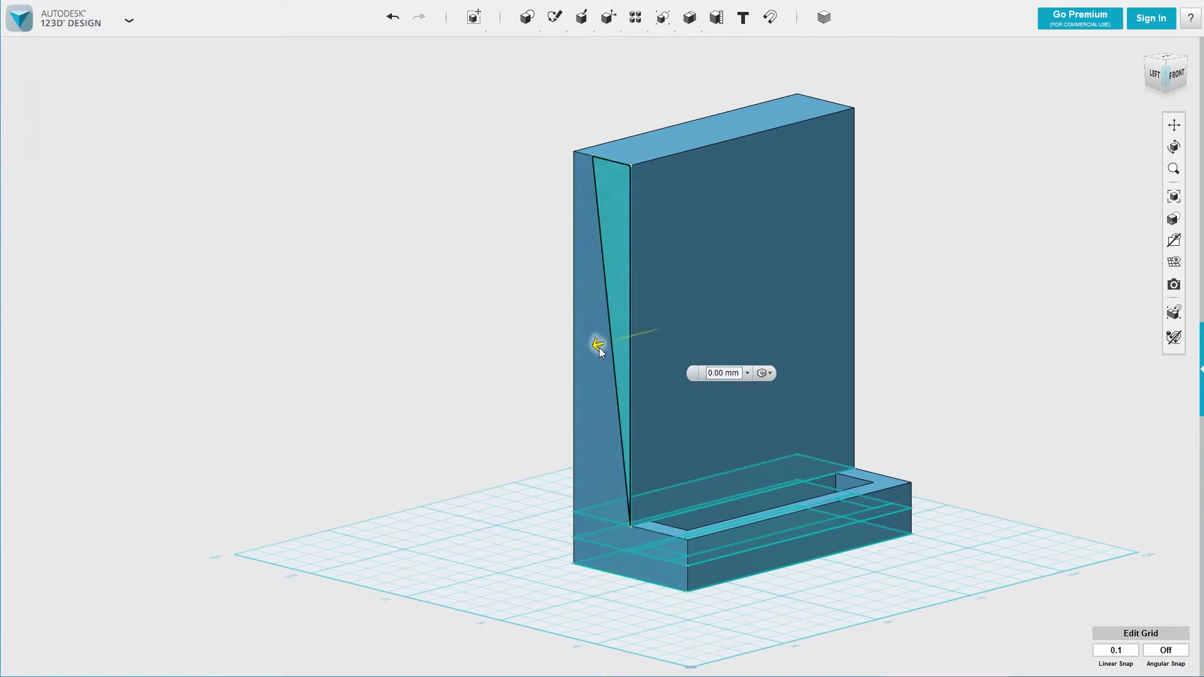
drag(597, 344, 882, 253)
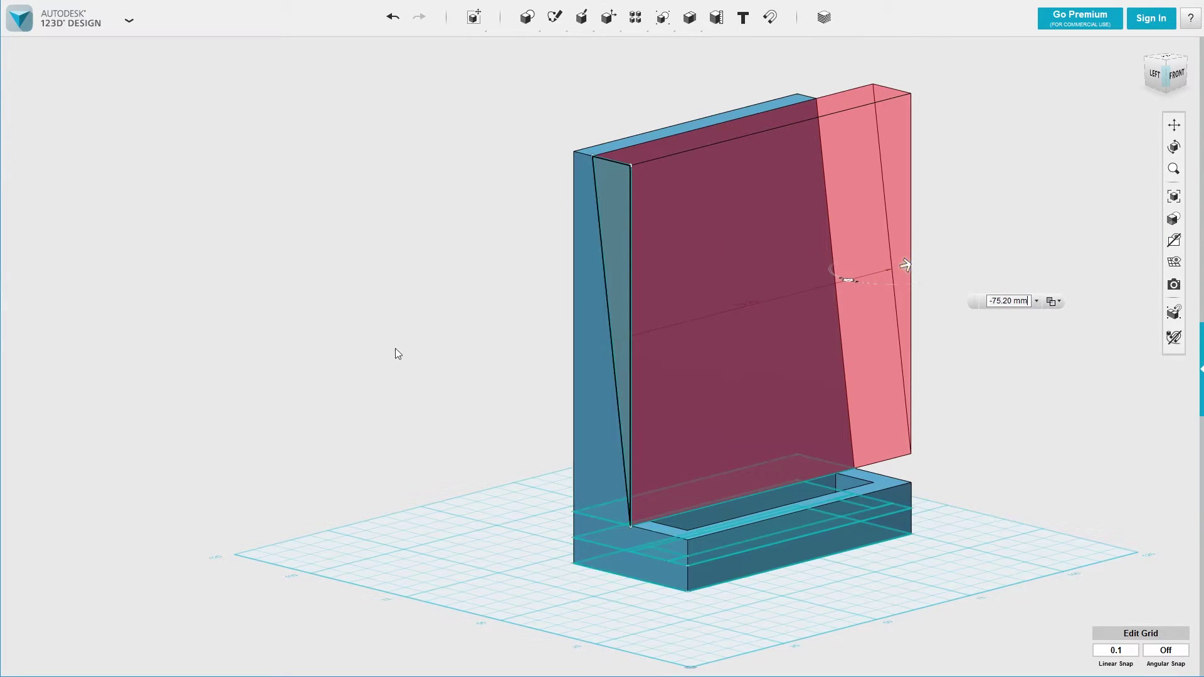
mouse_move(1174, 262)
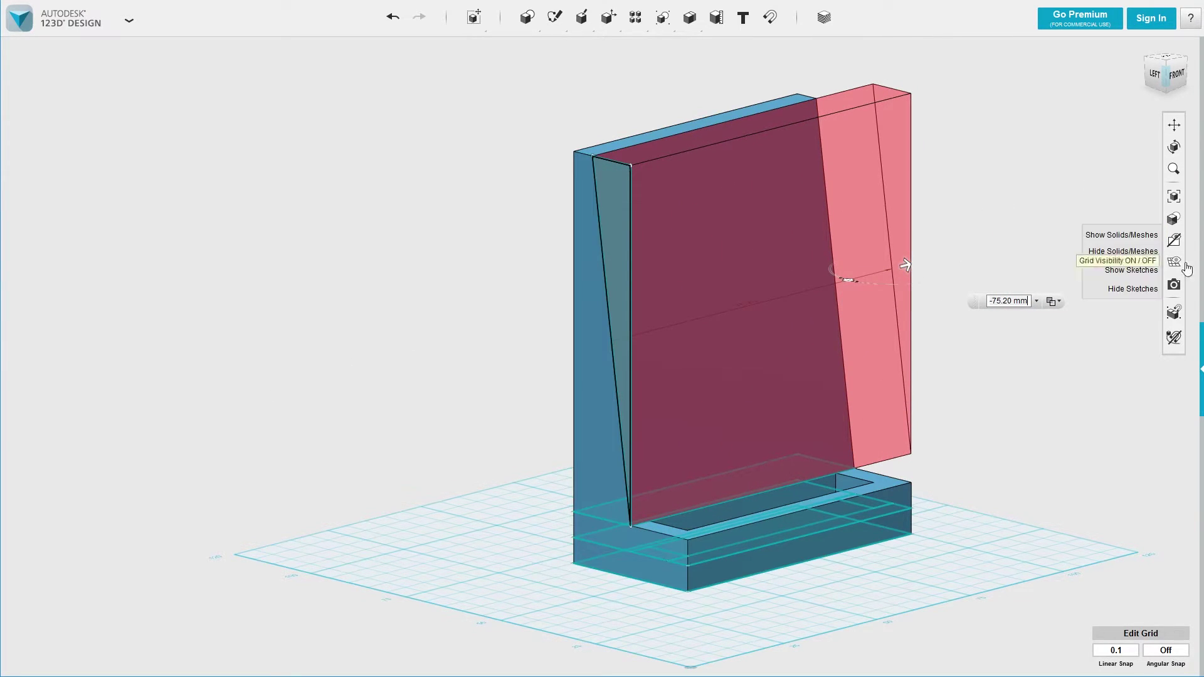
click(1103, 299)
Step: Examine the sloped back block from the right side, the front and straight above
right_drag(1009, 331, 830, 307)
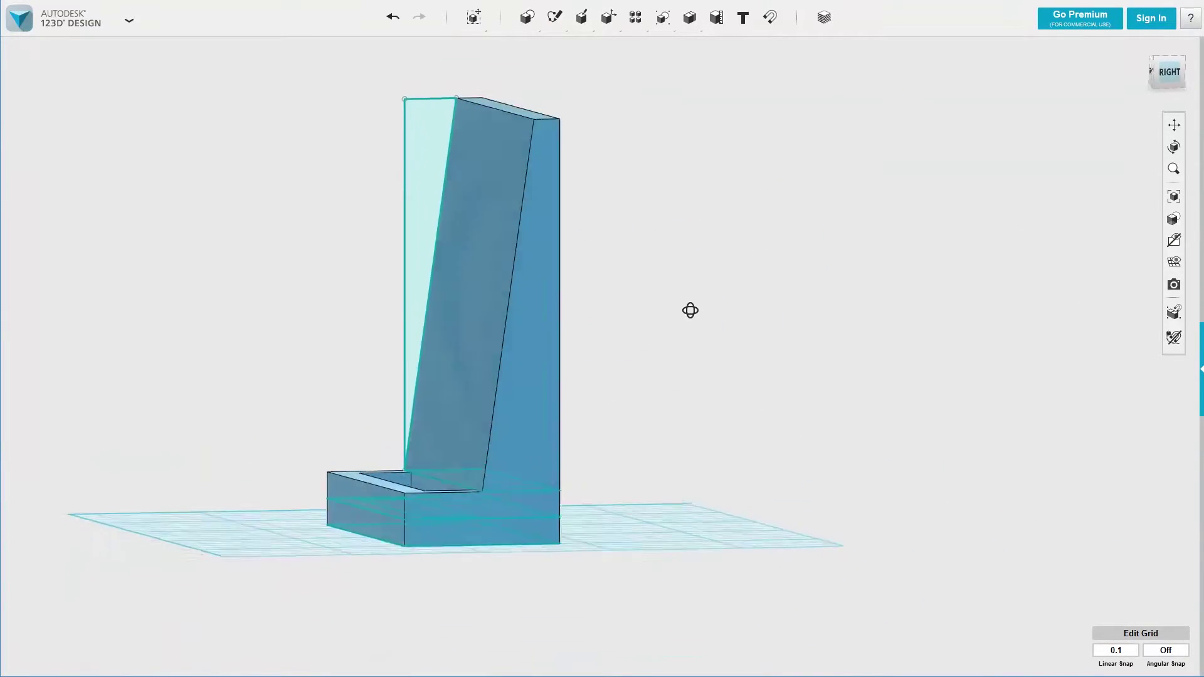
right_drag(690, 310, 790, 323)
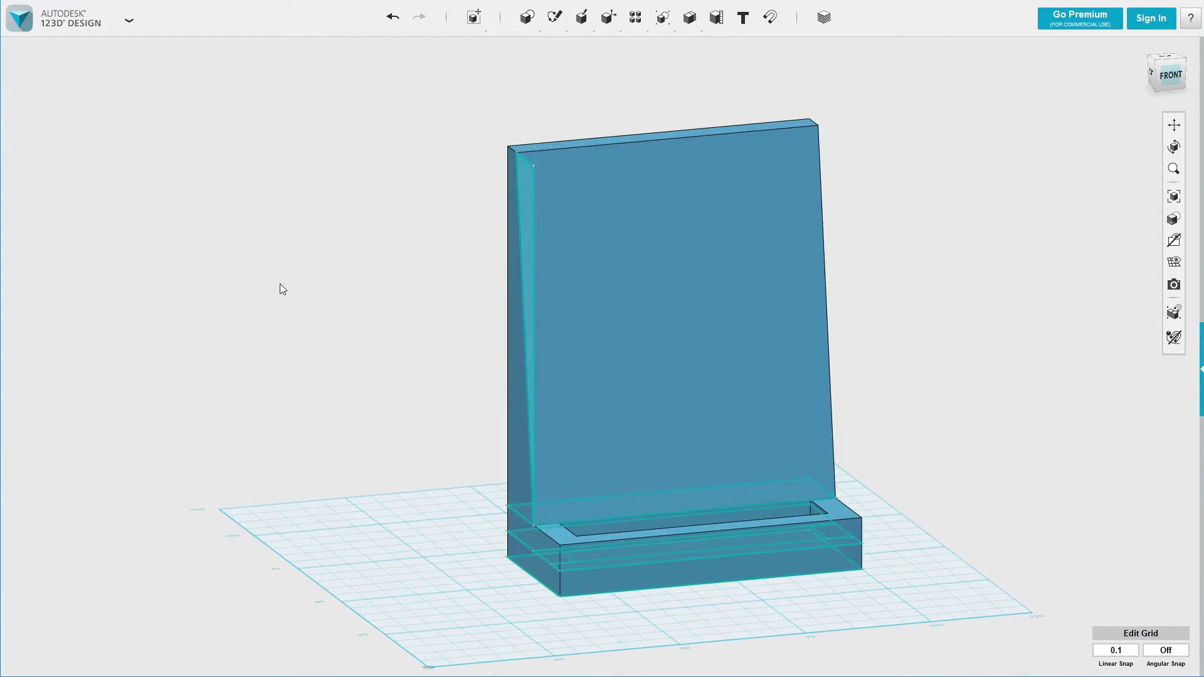
right_drag(933, 272, 896, 363)
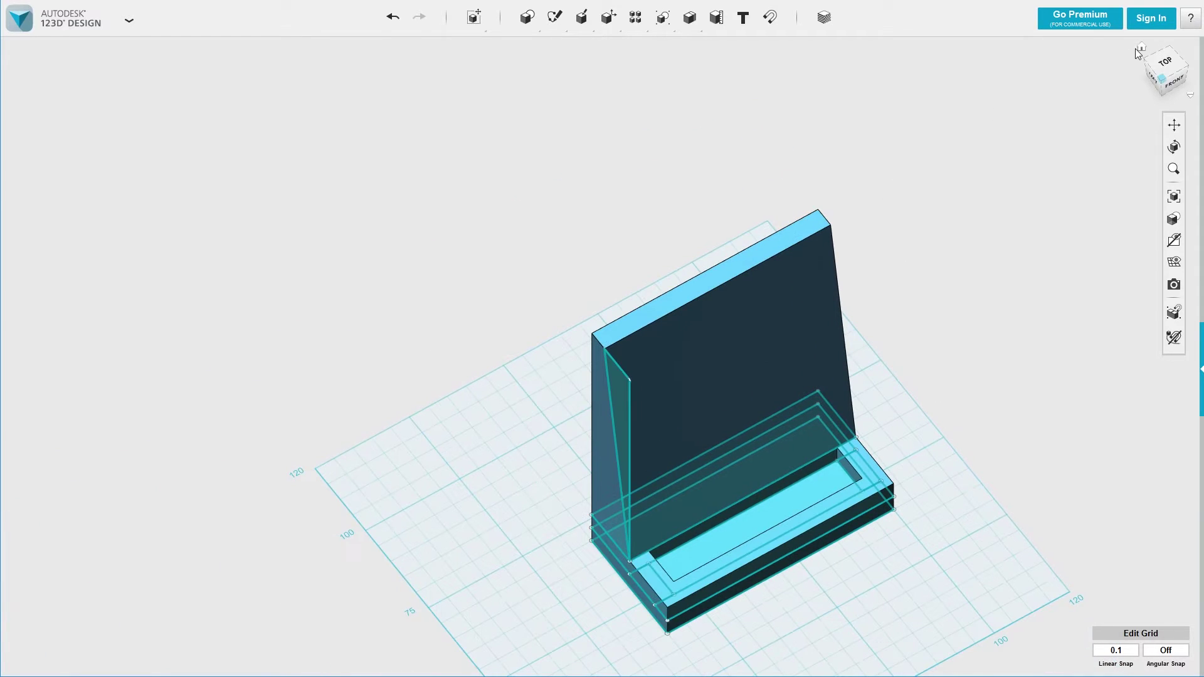
click(1161, 63)
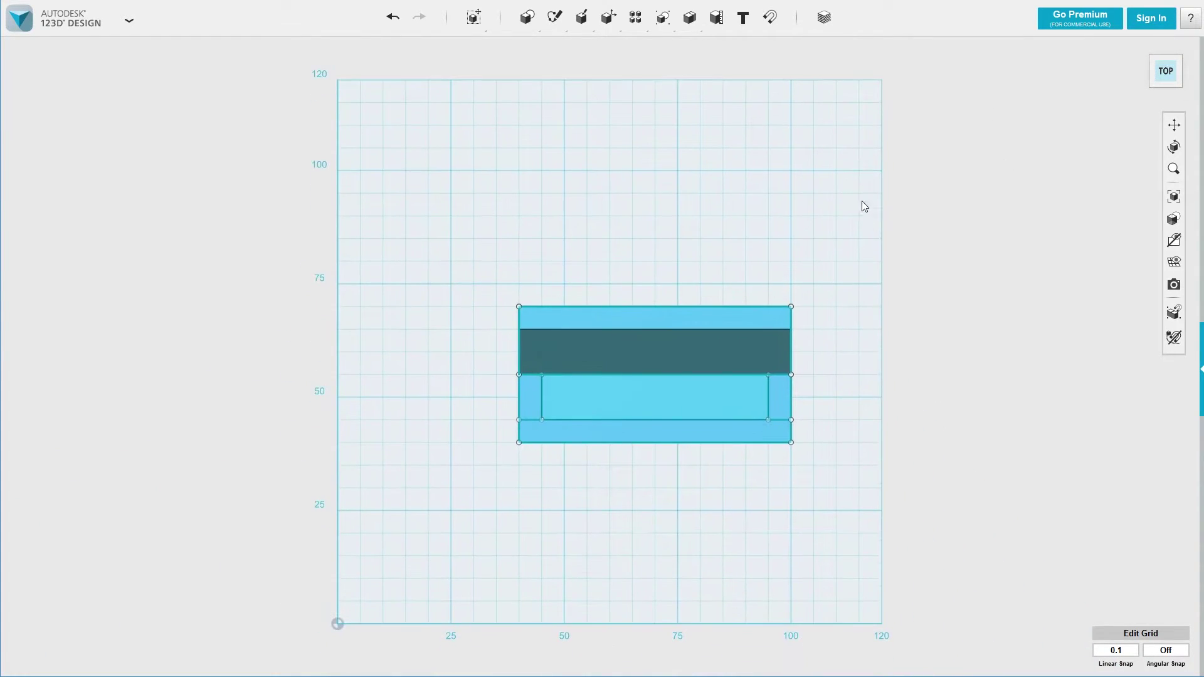
mouse_move(552, 28)
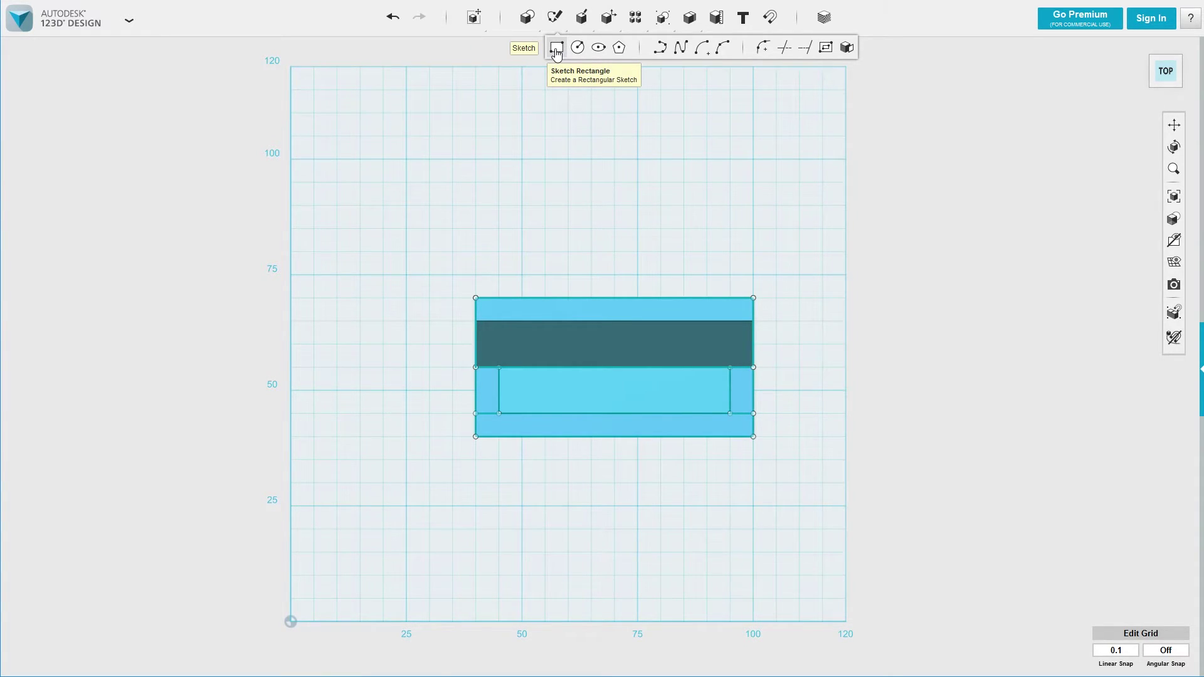
click(555, 49)
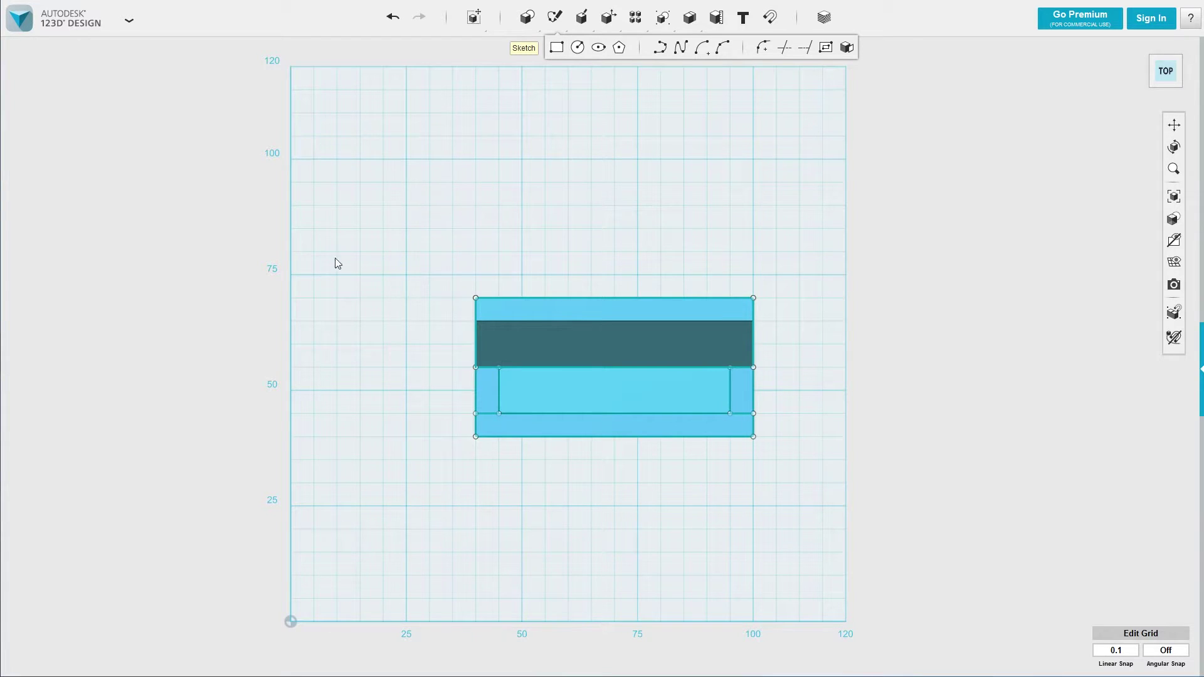
click(449, 231)
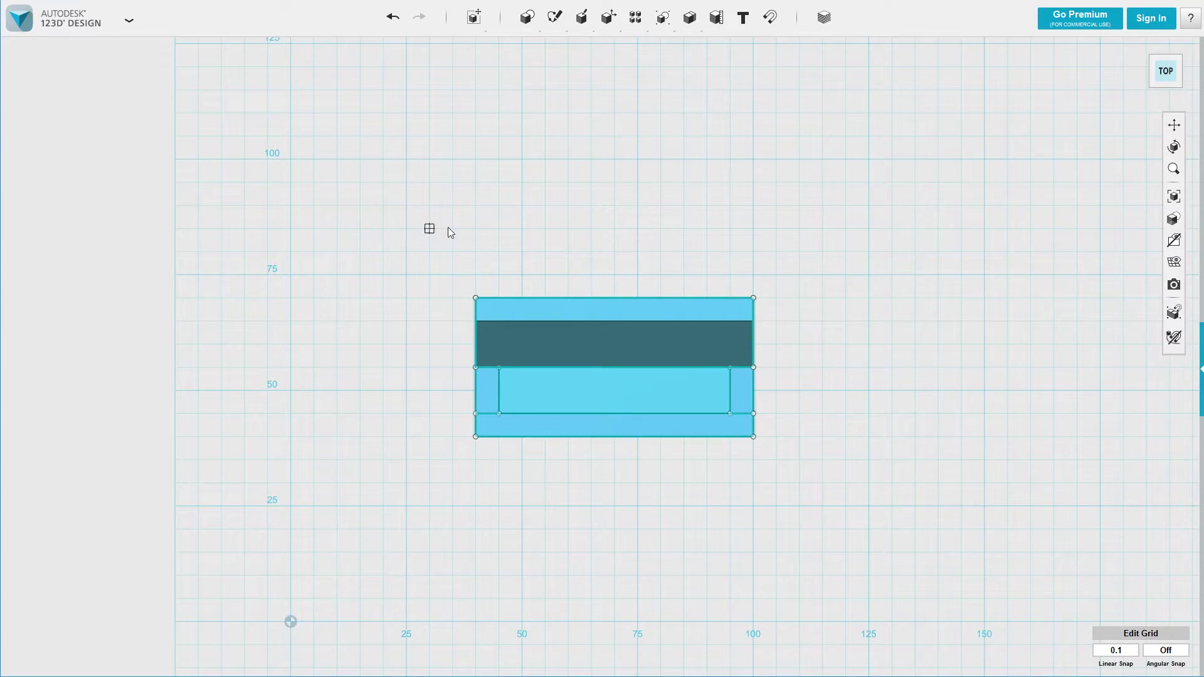
click(452, 275)
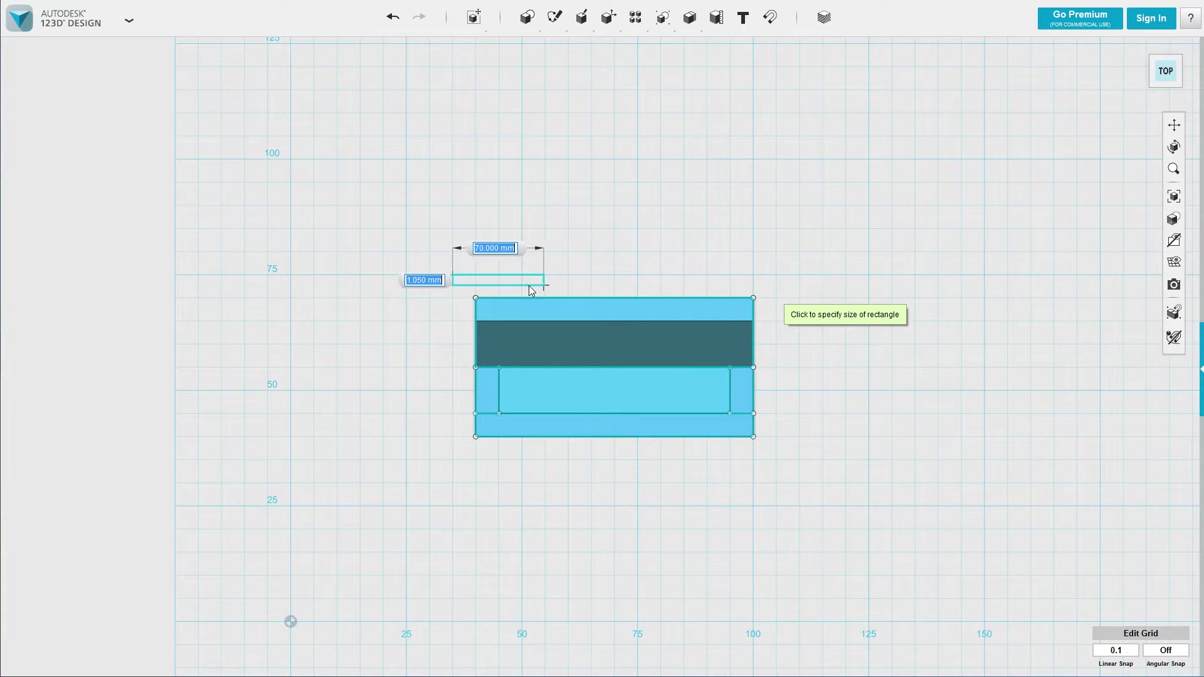
key(Escape)
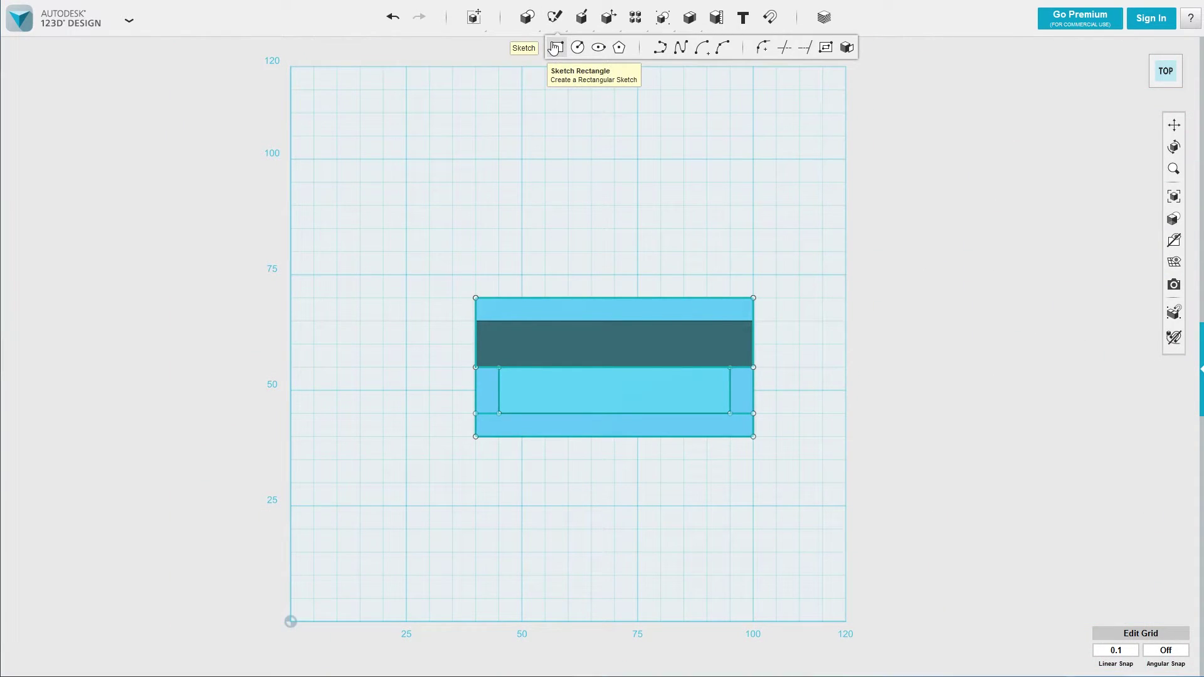
Step: Sketch four 5 mm wide rectangles on the ground plane along the full back, right, front and left edges of the base
click(567, 48)
click(491, 253)
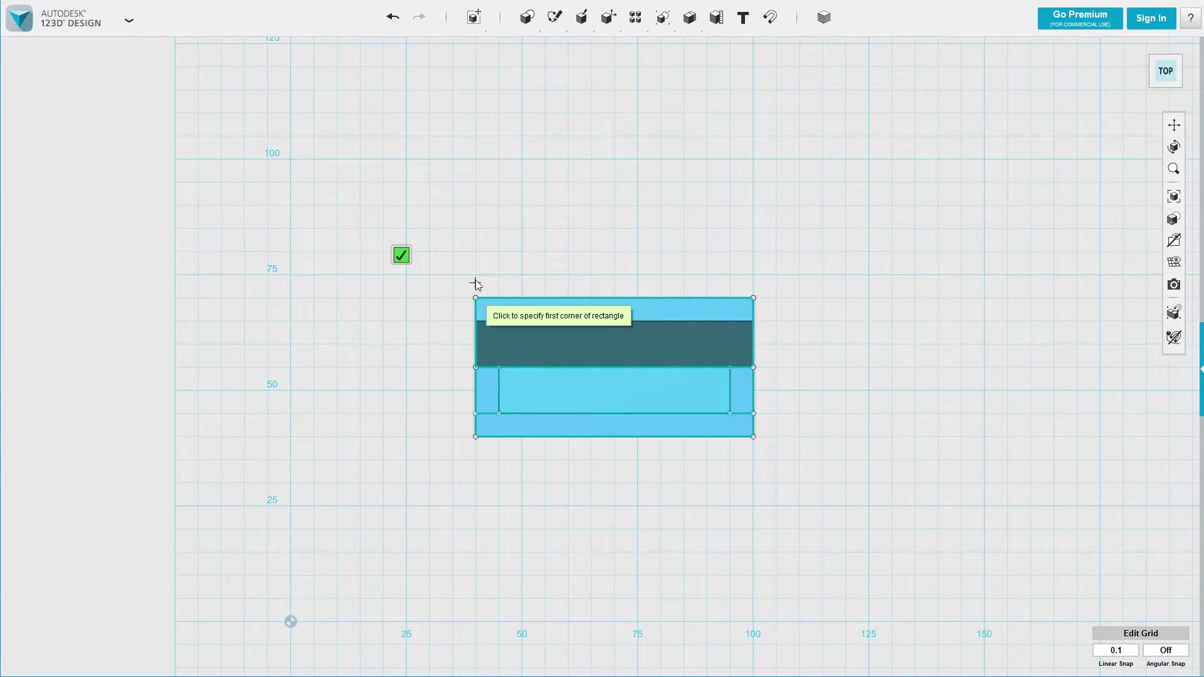
click(475, 274)
click(754, 296)
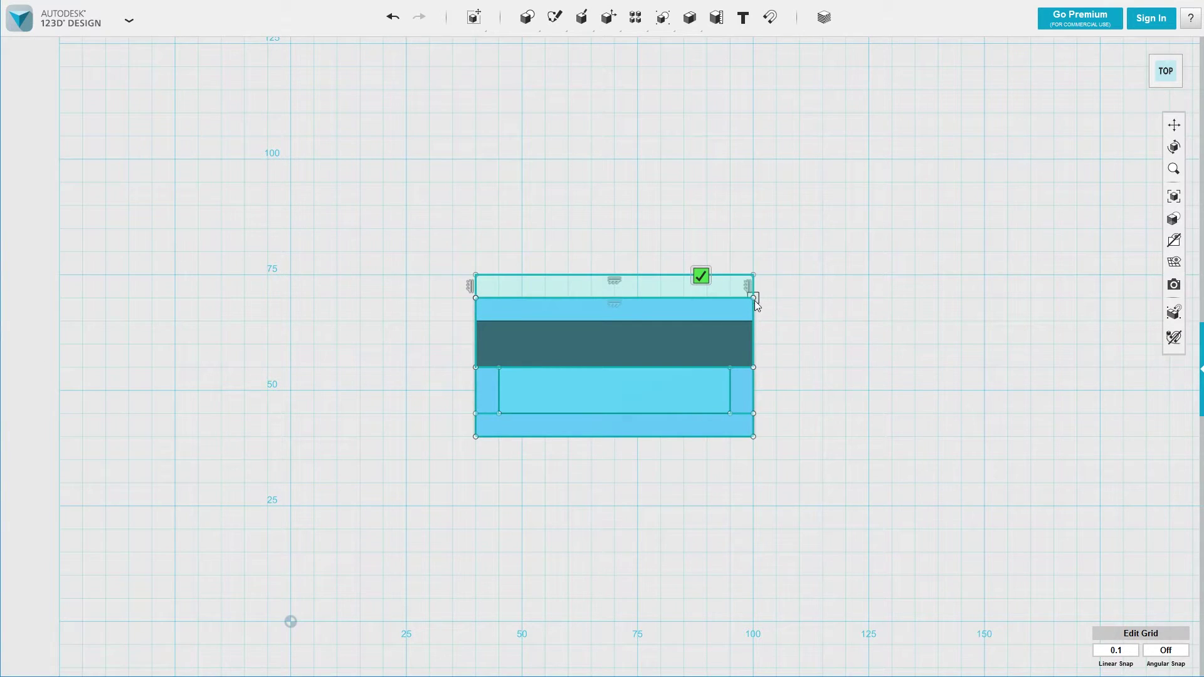
click(777, 299)
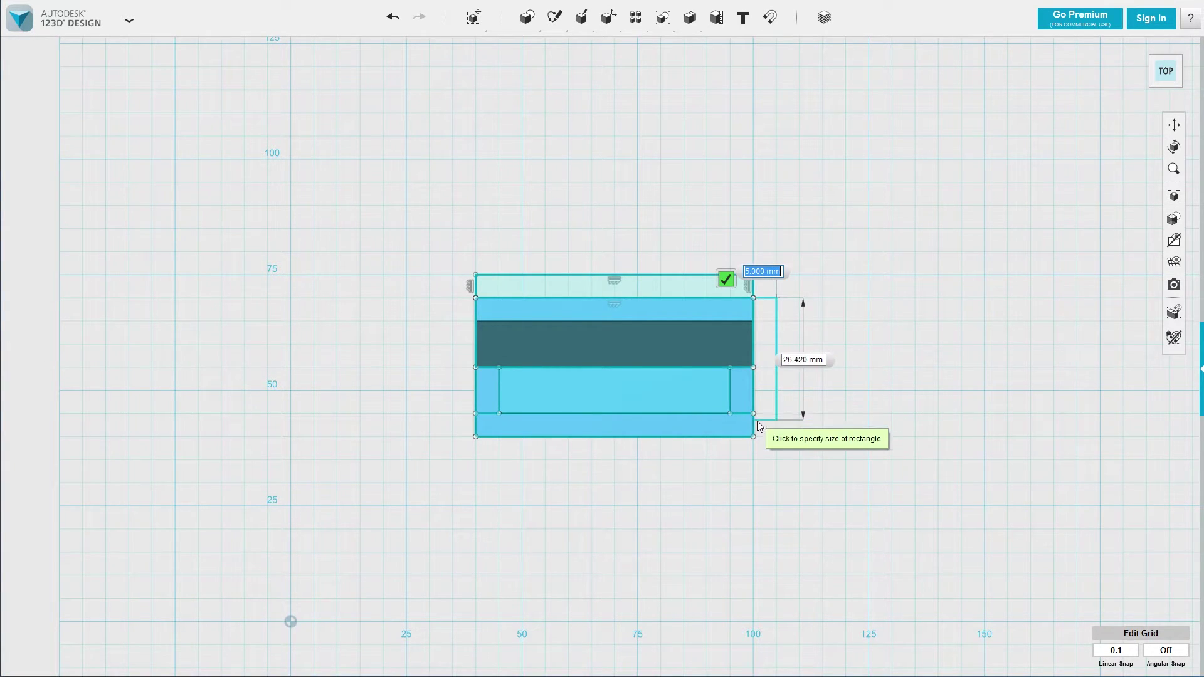
click(755, 437)
click(755, 458)
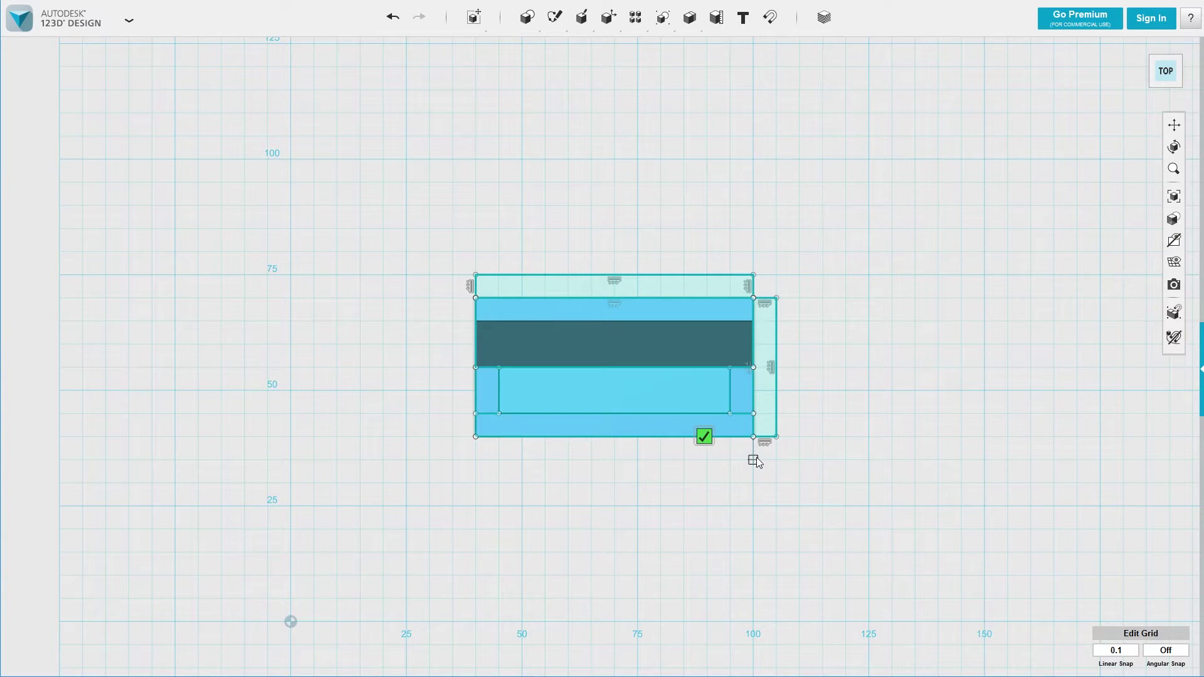
click(476, 437)
click(452, 437)
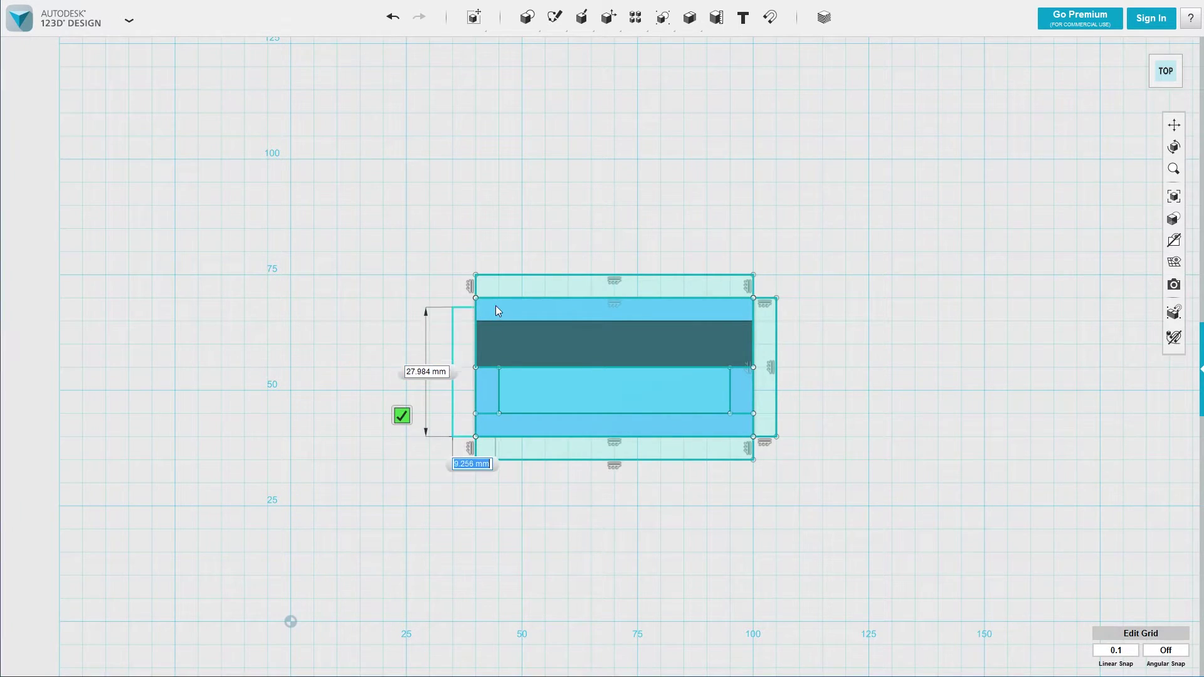
click(474, 299)
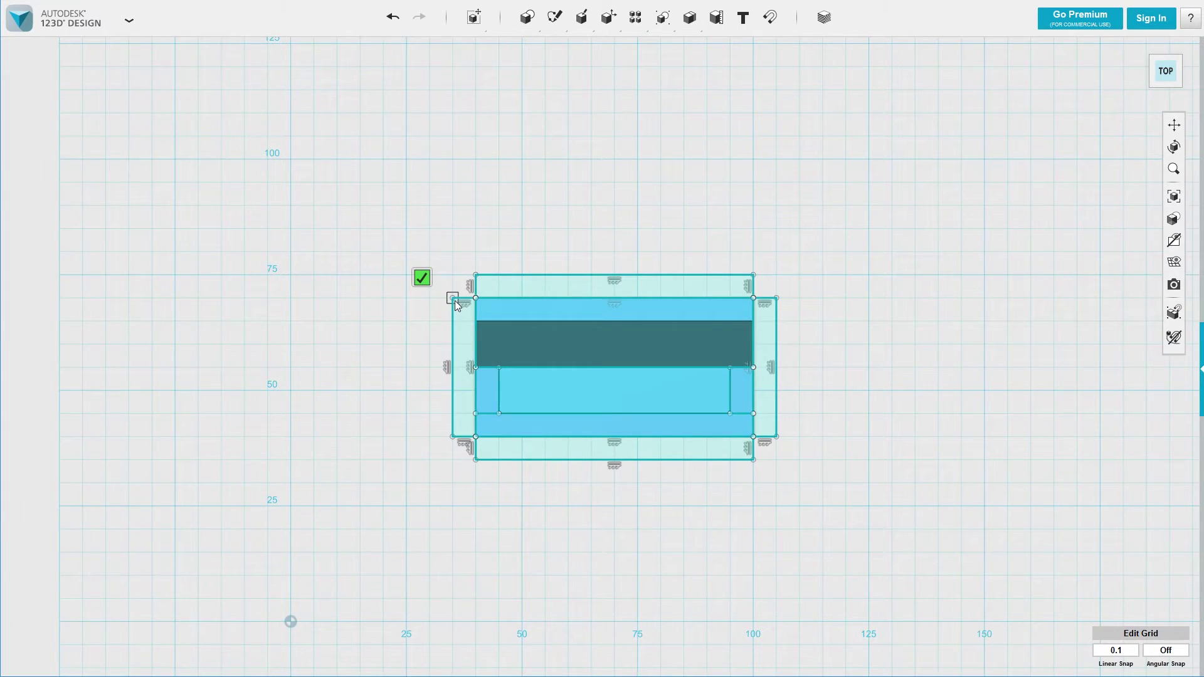
Step: Add a 5 × 5 mm square at each of the four outer corners to close the sketched border around the base
click(453, 299)
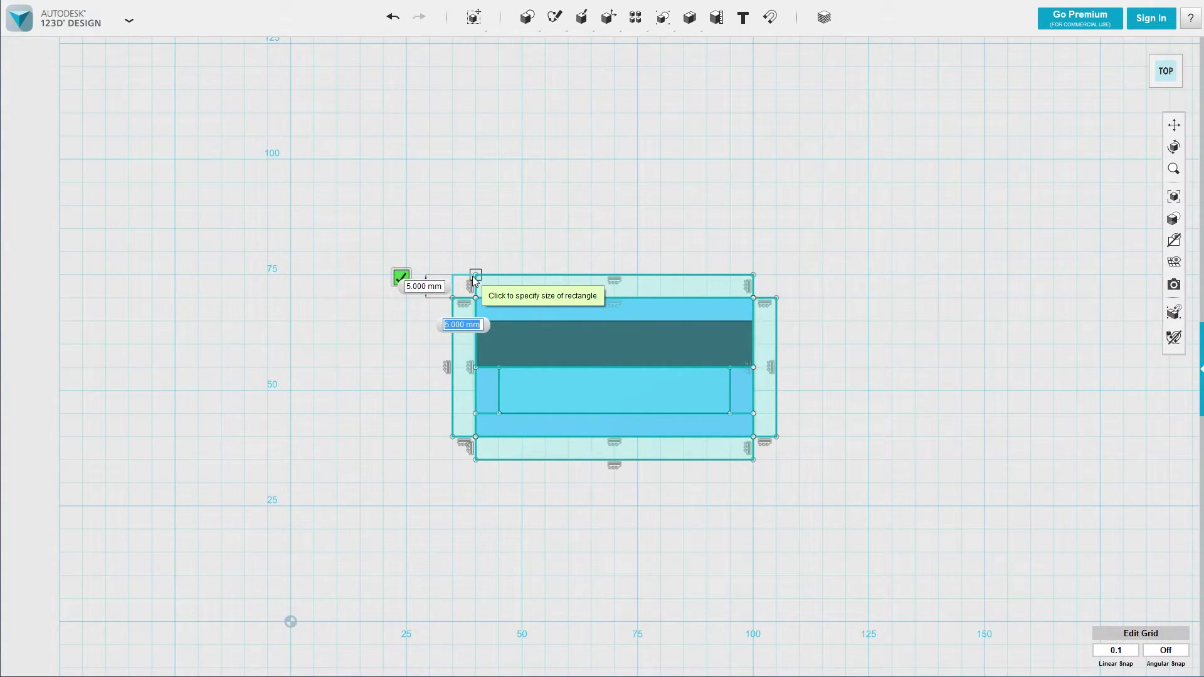
click(475, 276)
click(753, 274)
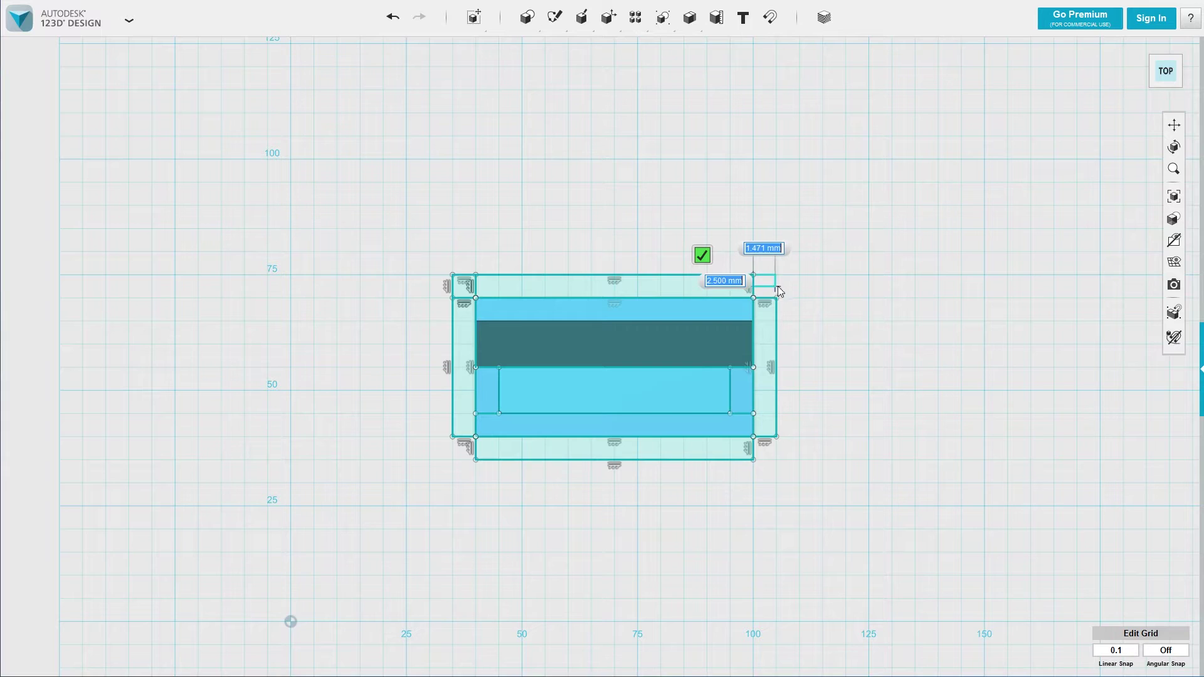
click(780, 296)
click(776, 438)
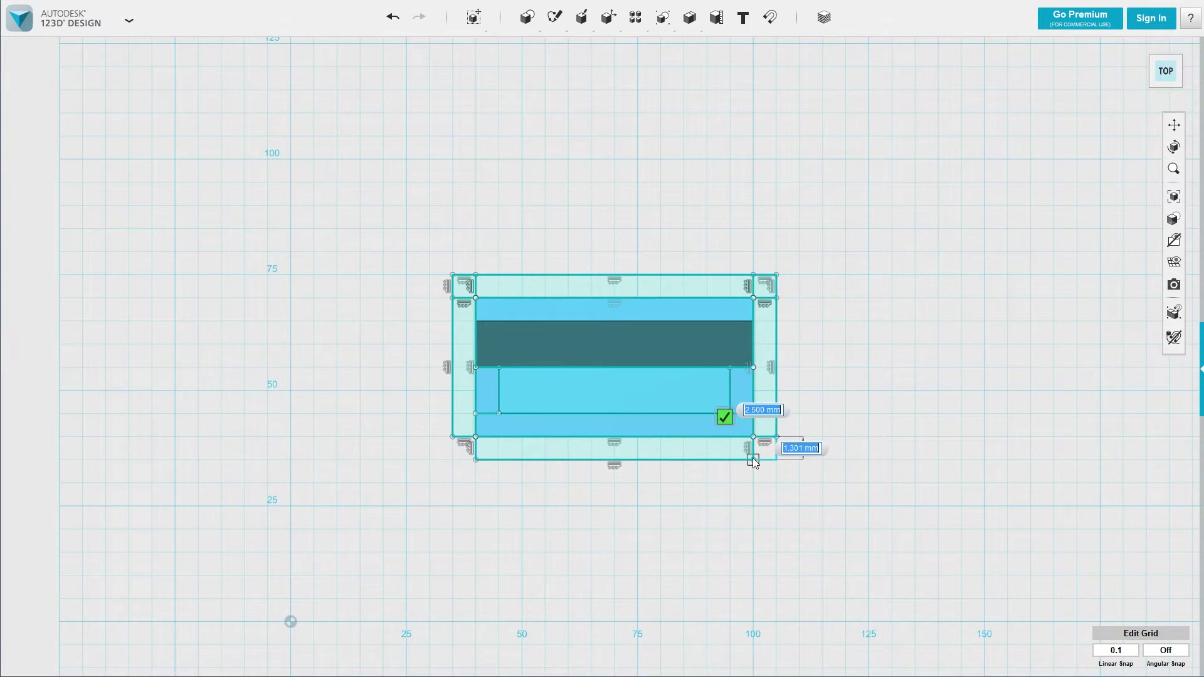
click(474, 459)
click(475, 460)
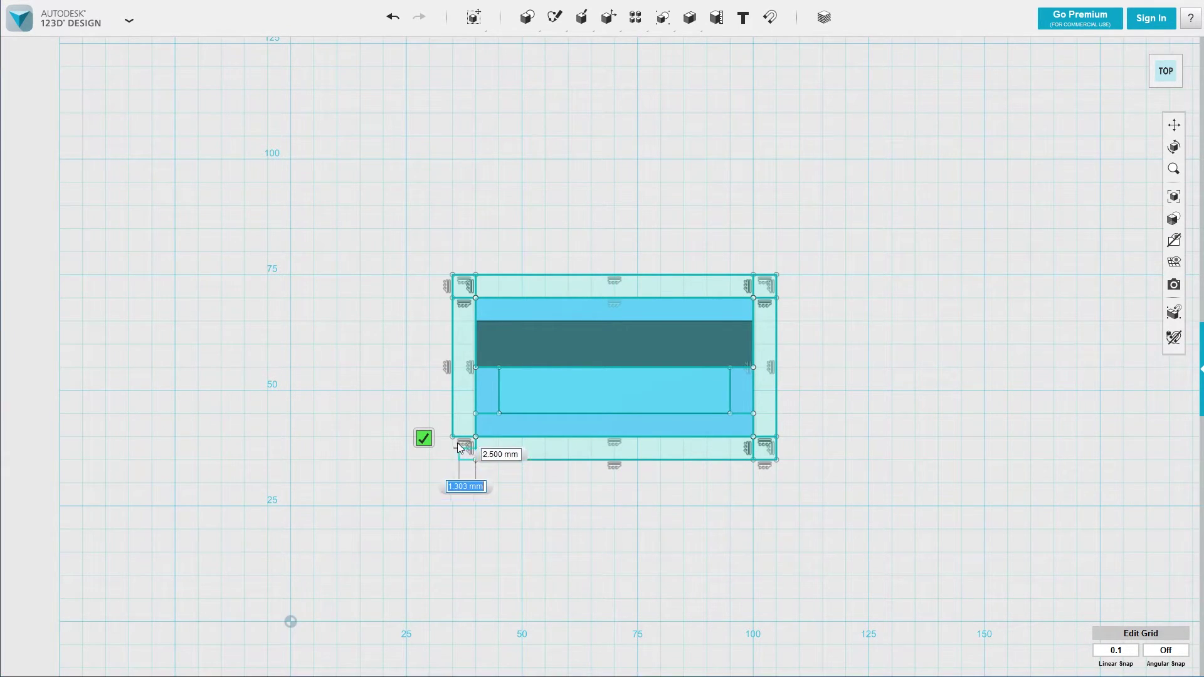
click(453, 437)
click(400, 416)
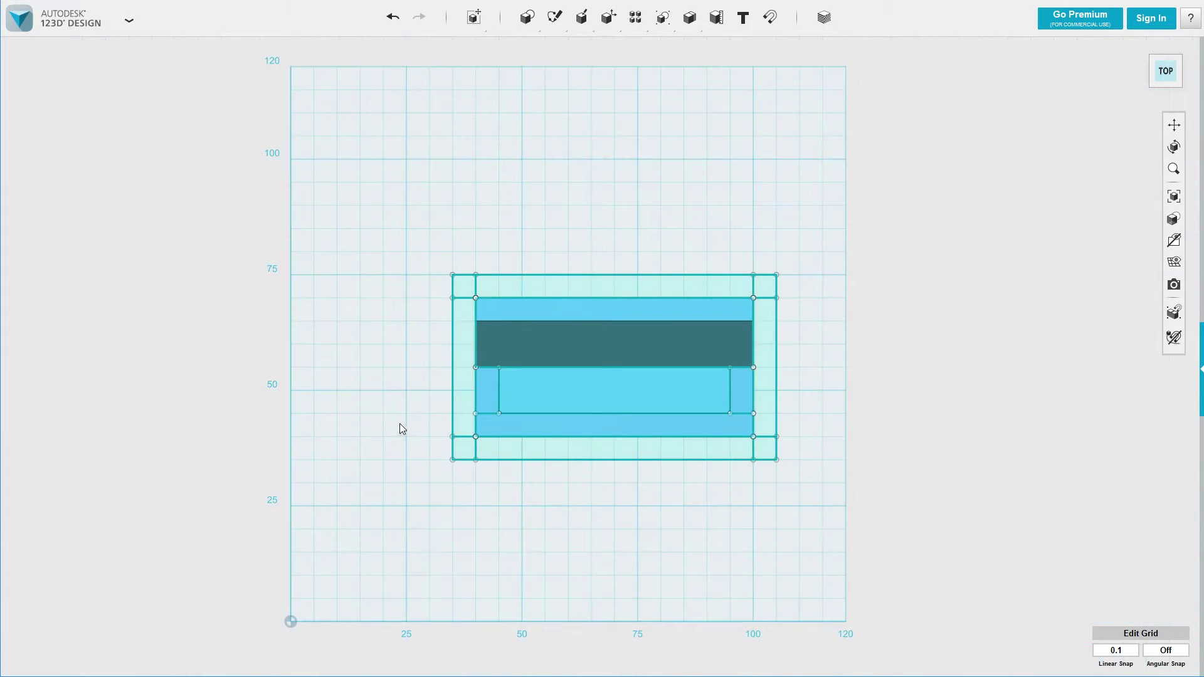
mouse_move(400, 423)
right_down()
mouse_move(390, 389)
mouse_move(402, 367)
mouse_move(384, 342)
mouse_move(406, 338)
mouse_move(368, 401)
right_up()
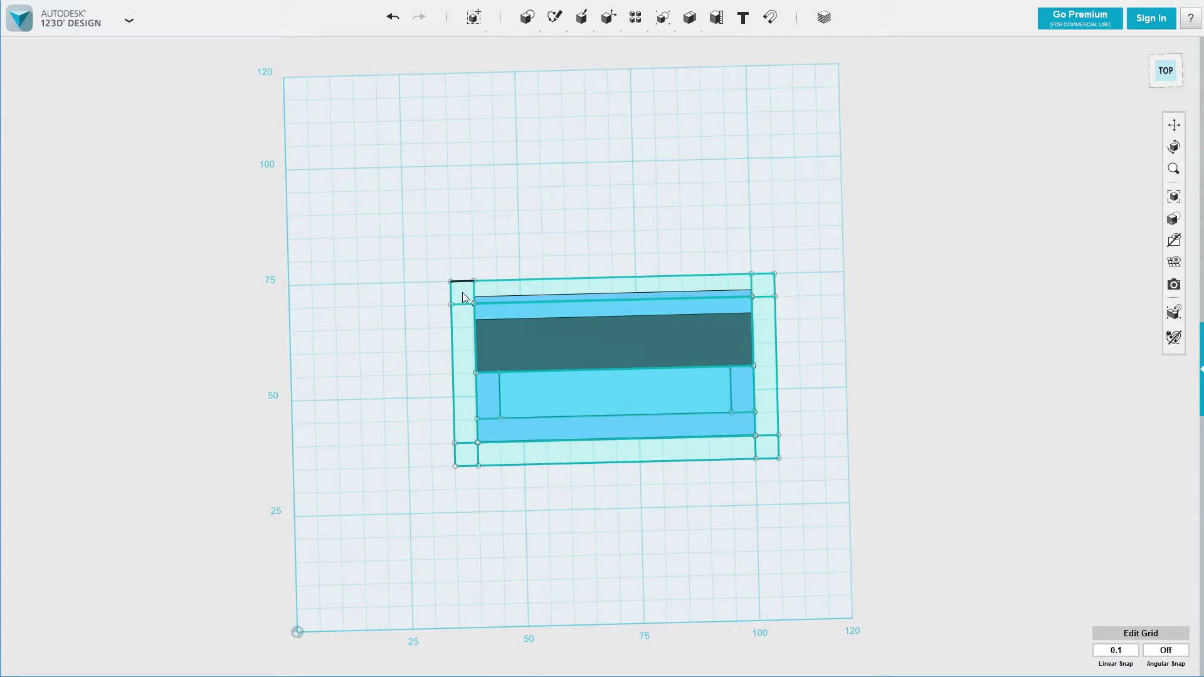
Step: Extrude all eight border regions around the base, including the four corner squares, upward by 5 mm
click(463, 354)
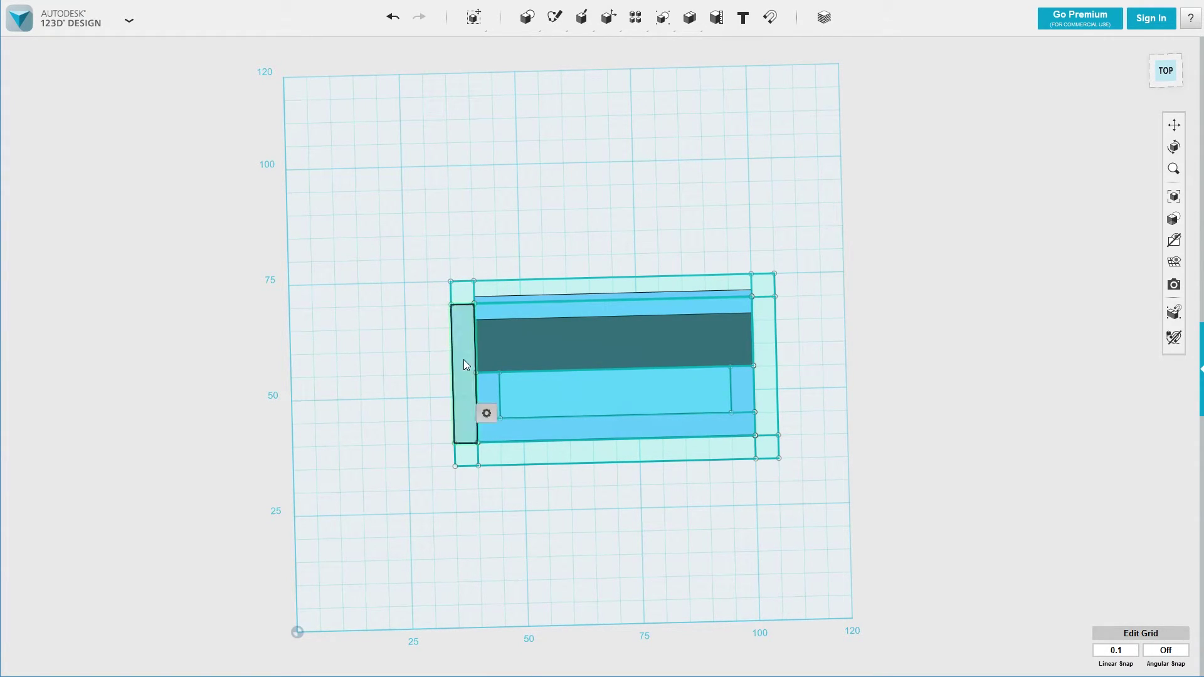
click(461, 299)
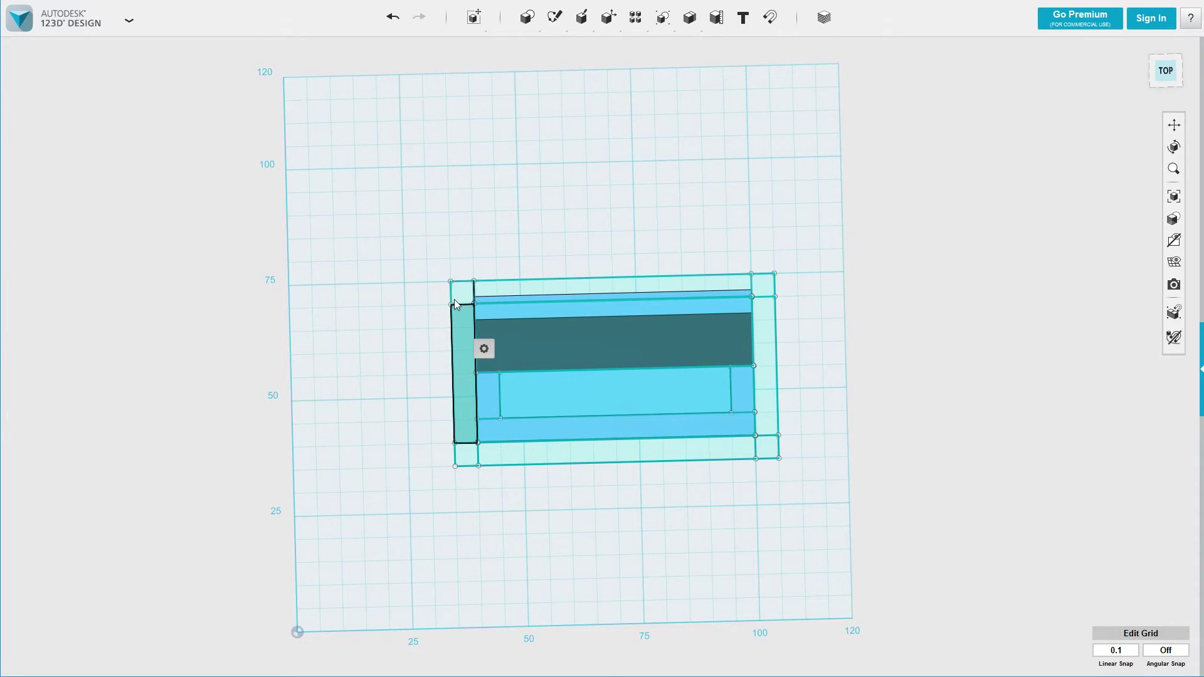
scroll(452, 297, up, 5)
shift+click(500, 294)
shift+click(640, 269)
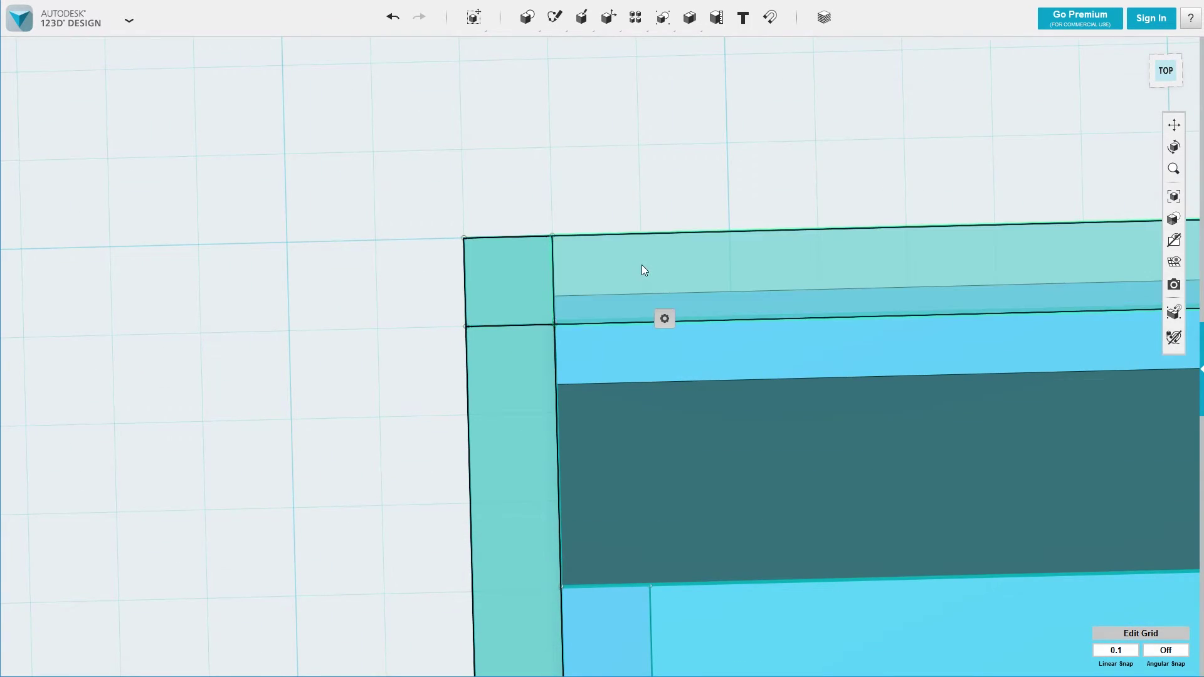
scroll(766, 261, down, 5)
scroll(673, 216, up, 3)
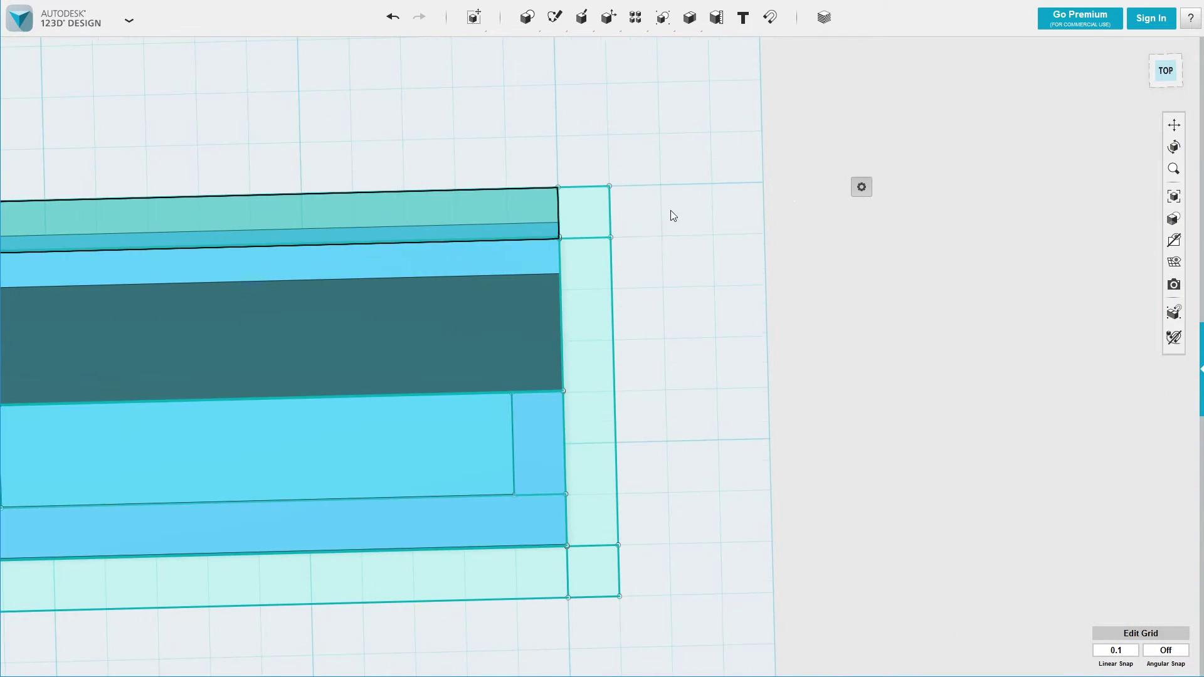
shift+click(589, 214)
shift+click(594, 282)
shift+click(585, 568)
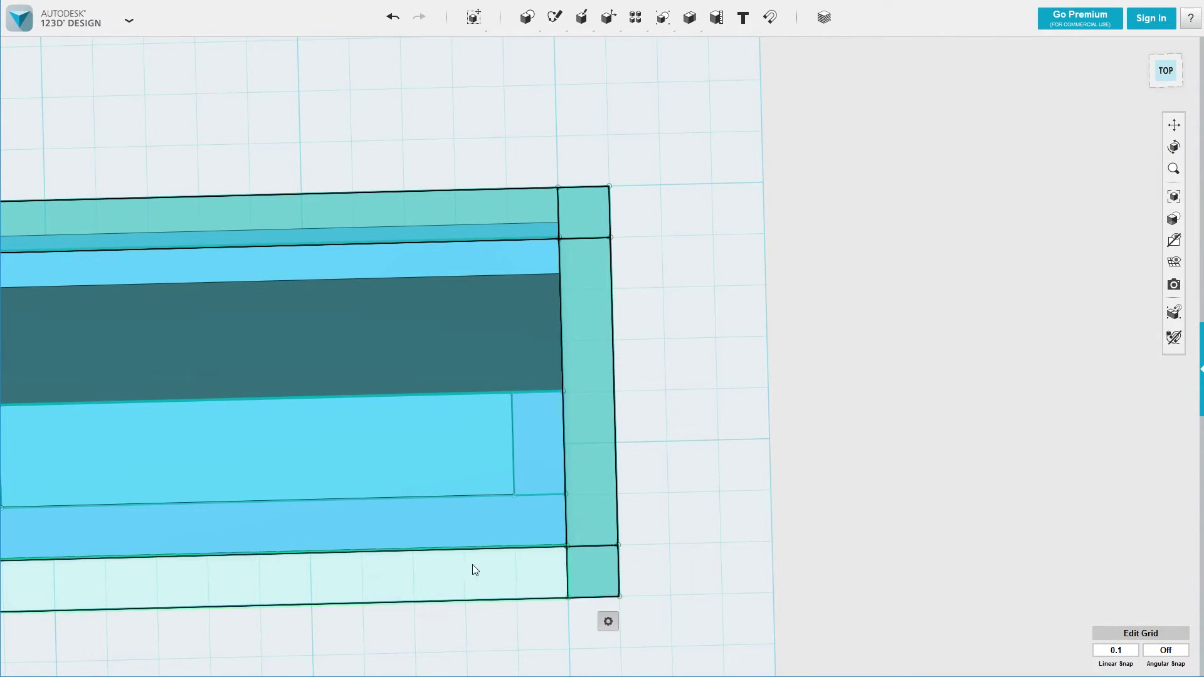
shift+click(472, 570)
scroll(630, 432, down, 5)
scroll(420, 499, up, 5)
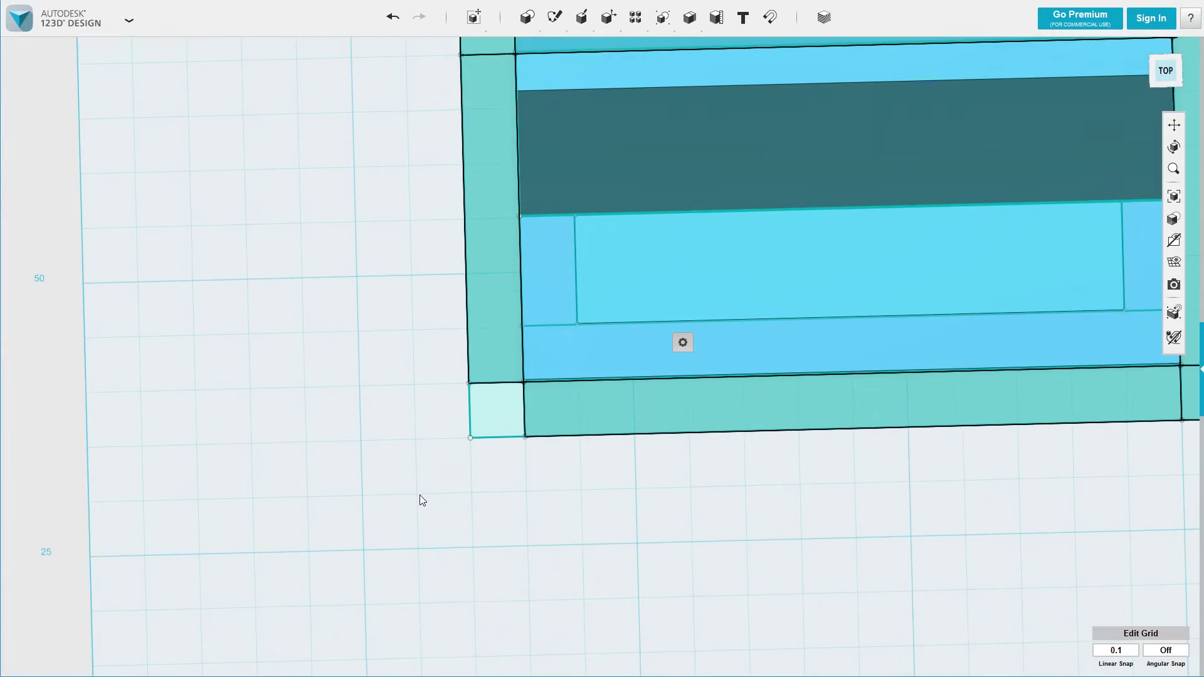
shift+click(525, 376)
right_drag(525, 376, 405, 320)
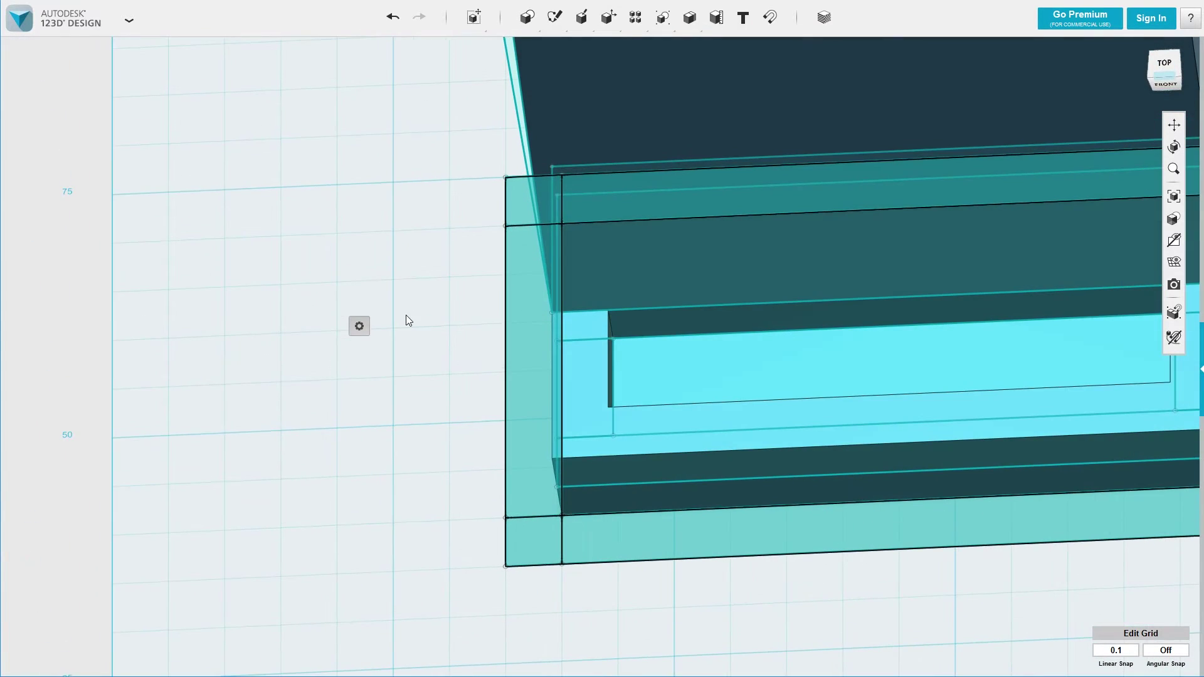
key(e)
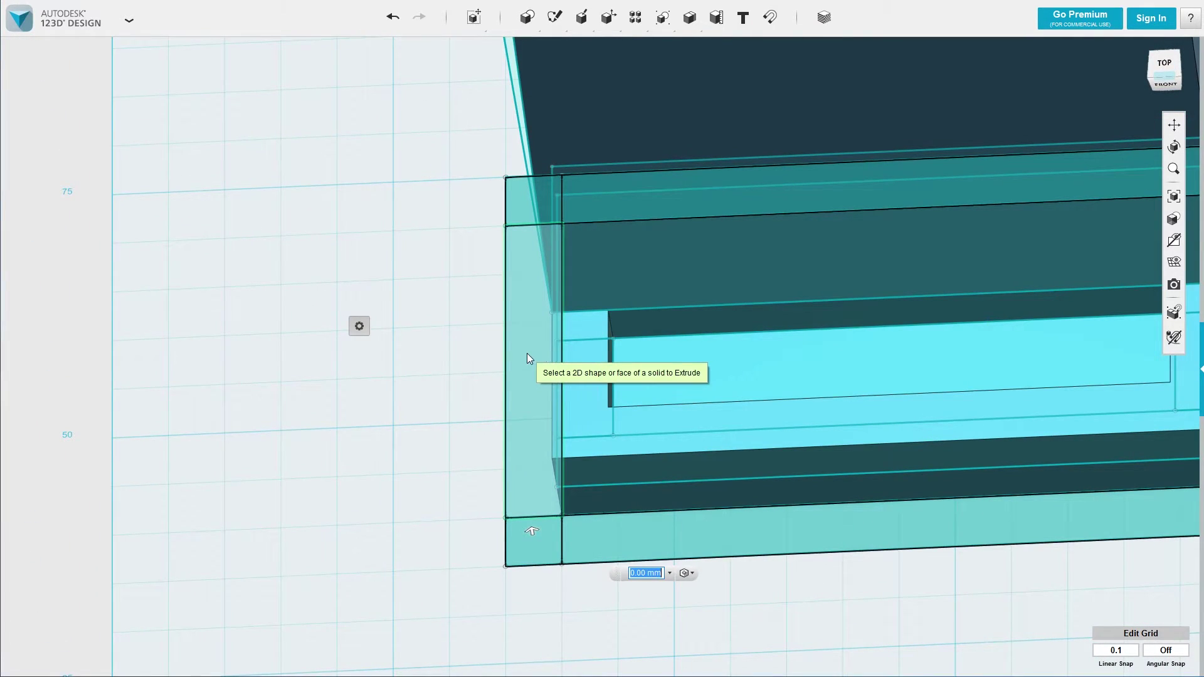
click(552, 524)
click(527, 530)
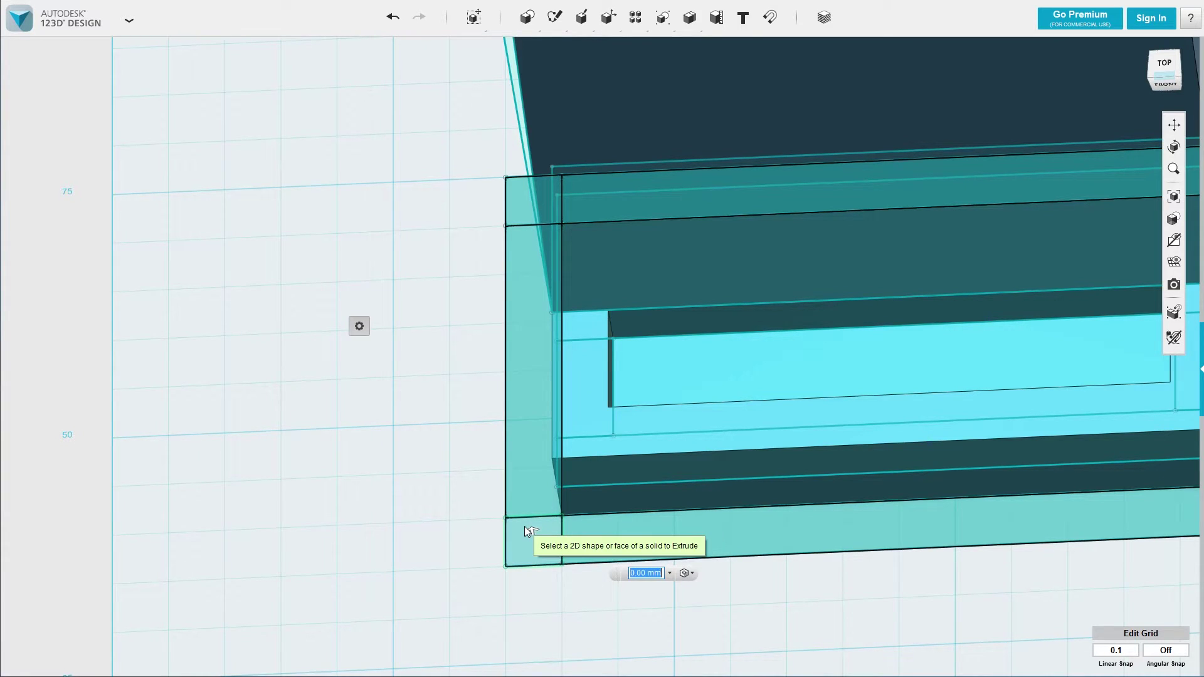
text(5)
click(524, 527)
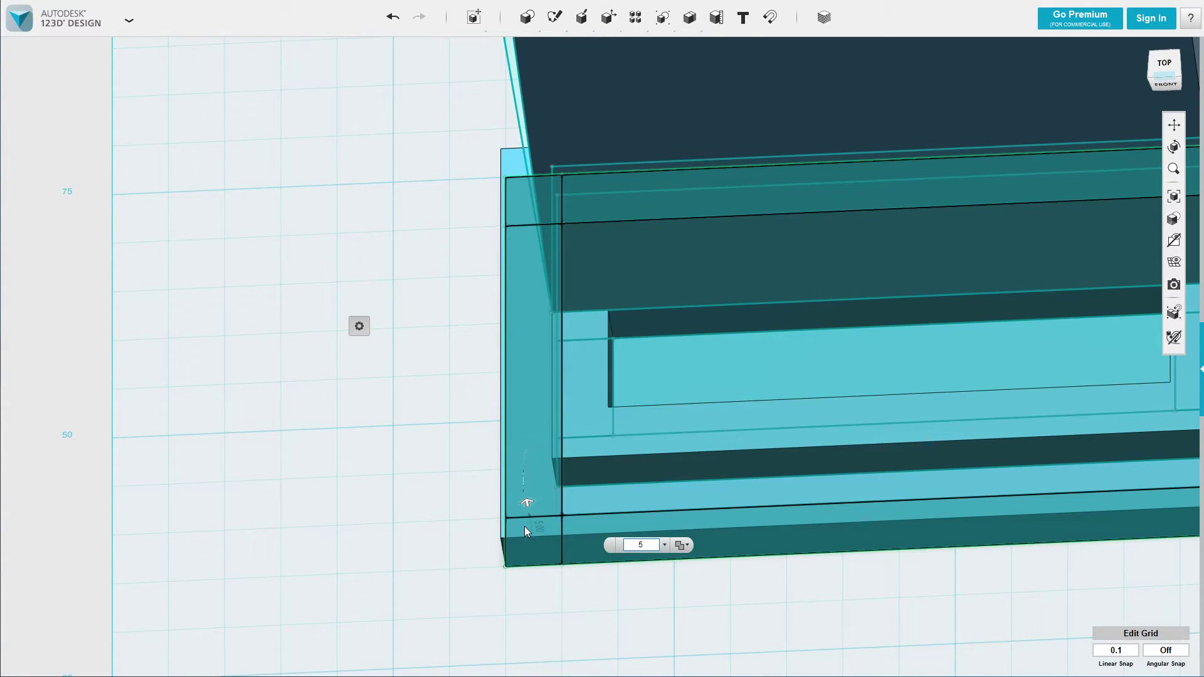
key(Return)
Step: Chamfer the front border's outer top edge with a distance of 4 mm
scroll(369, 306, down, 2)
right_drag(399, 272, 469, 74)
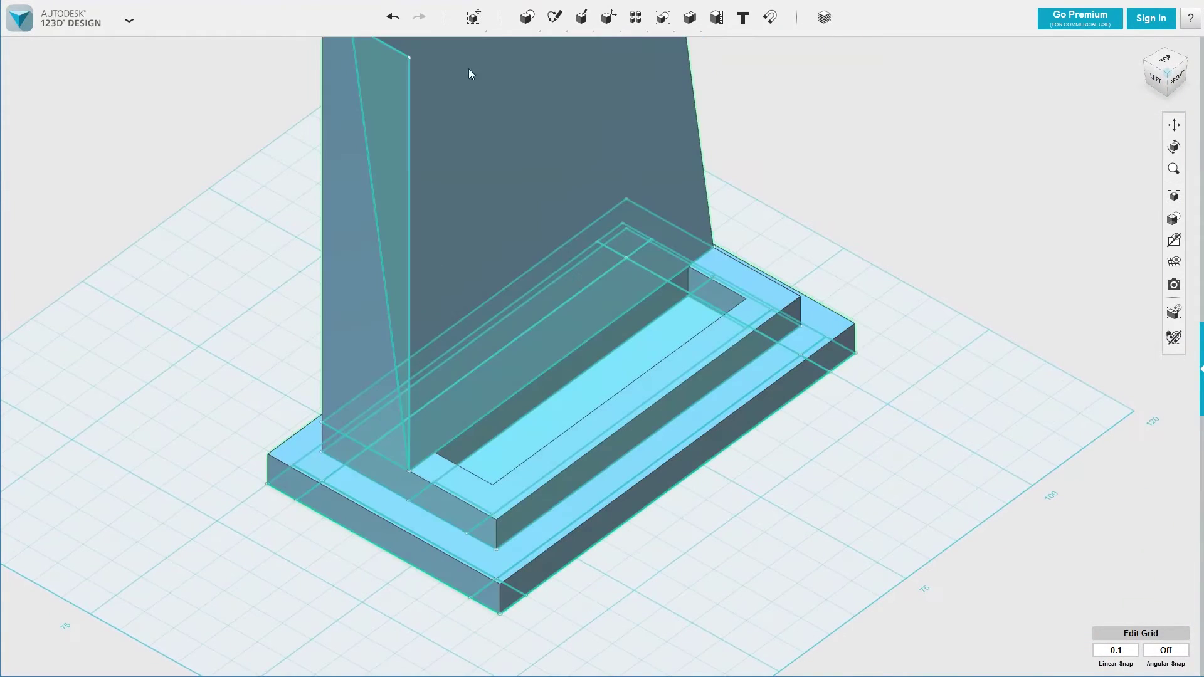
mouse_move(581, 19)
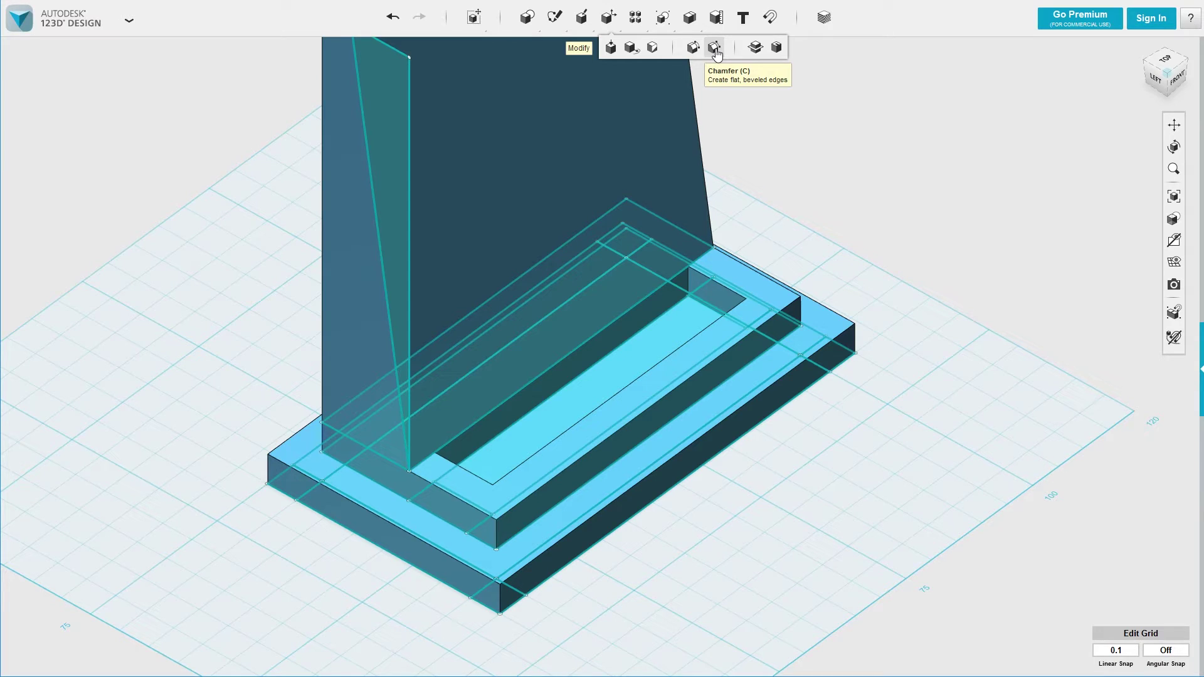
click(716, 51)
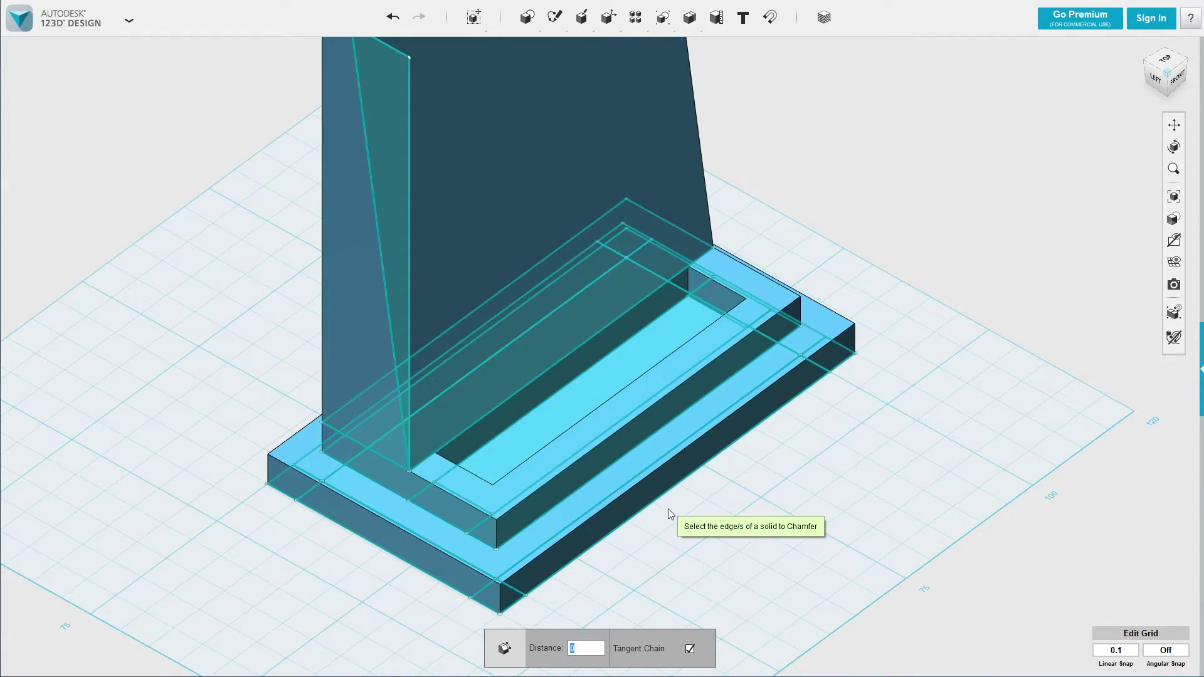
text(4)
click(618, 499)
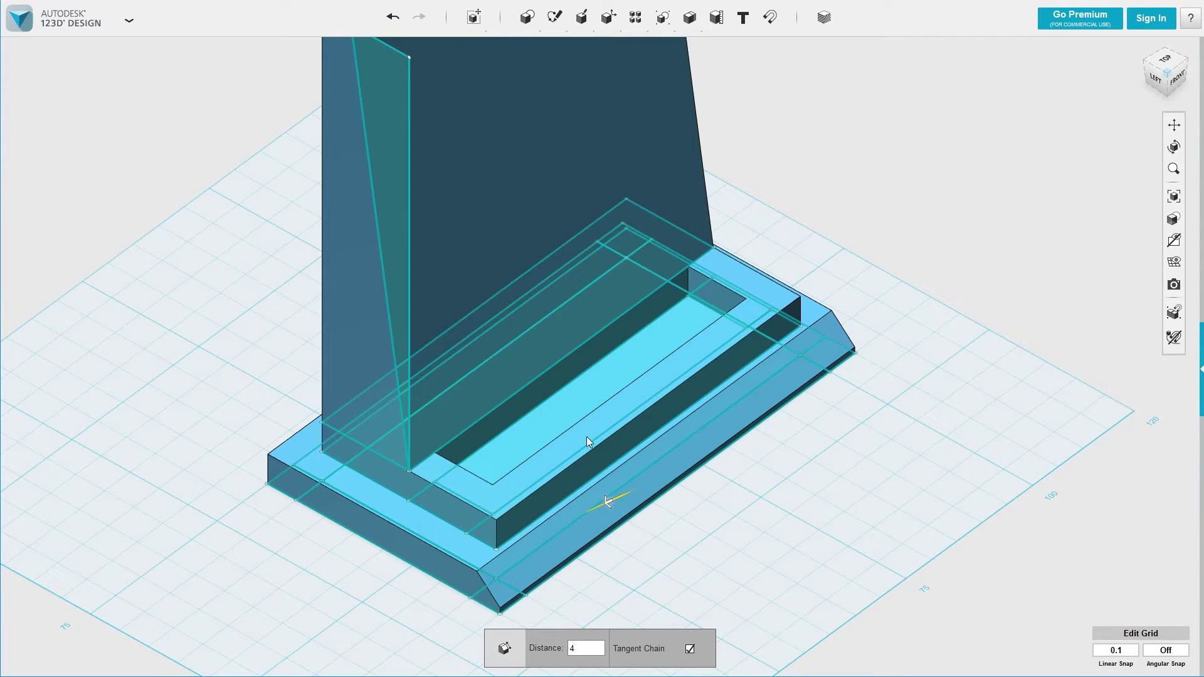
click(682, 543)
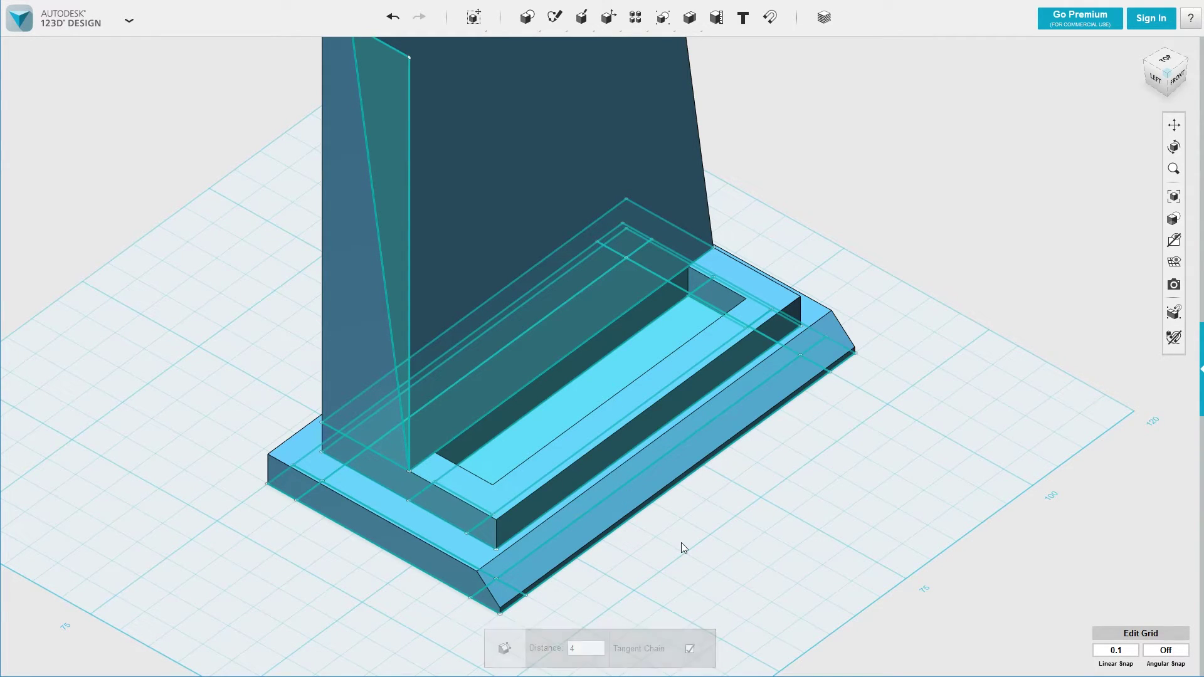
Step: Chamfer the outer top edge of the border's left side with a distance of 4 mm
click(566, 157)
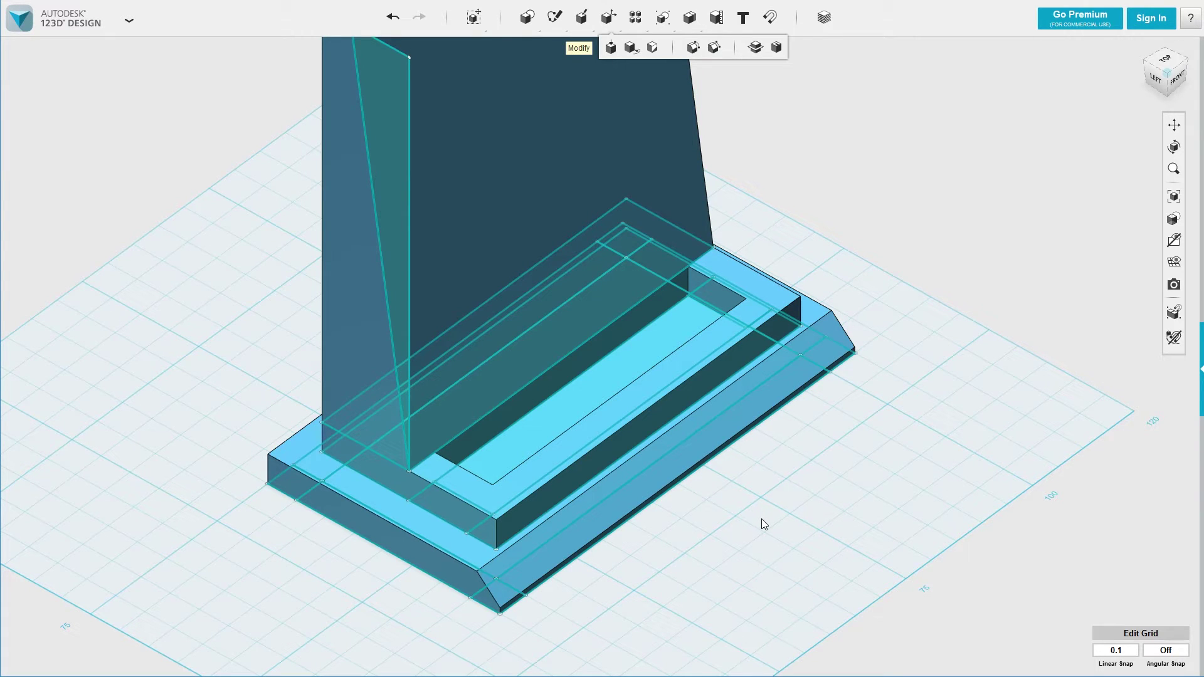
click(404, 531)
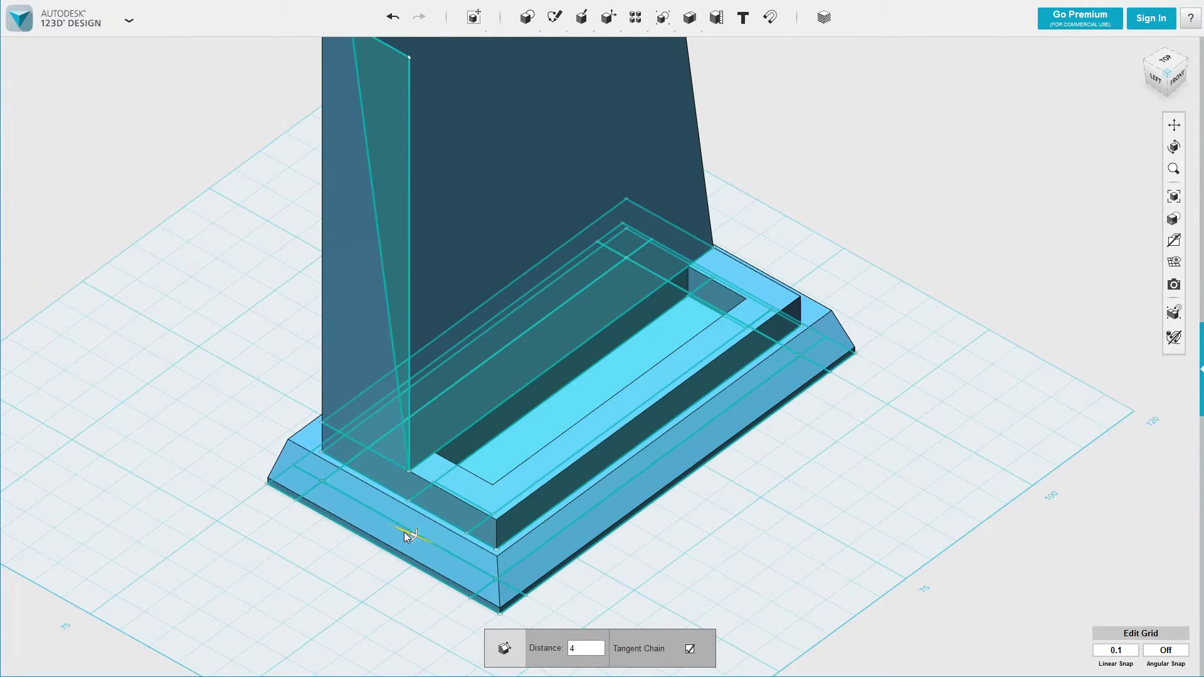
right_drag(164, 386, 218, 390)
middle_drag(148, 495, 244, 413)
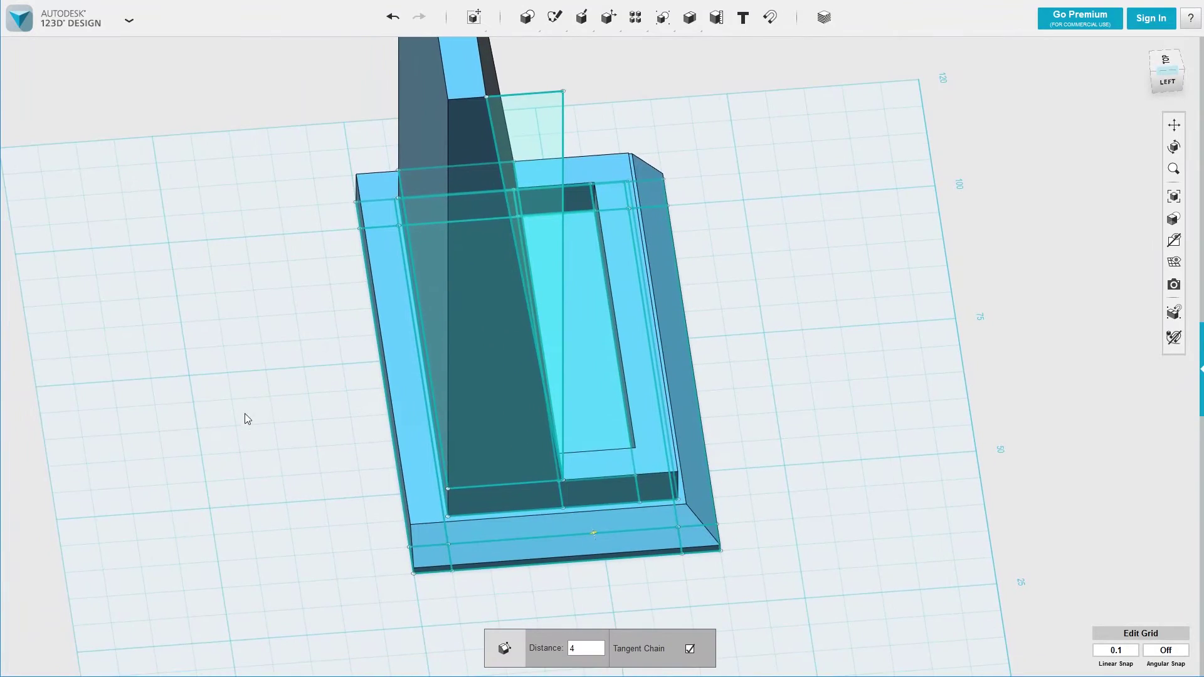
right_drag(244, 413, 303, 440)
key(Return)
key(Return)
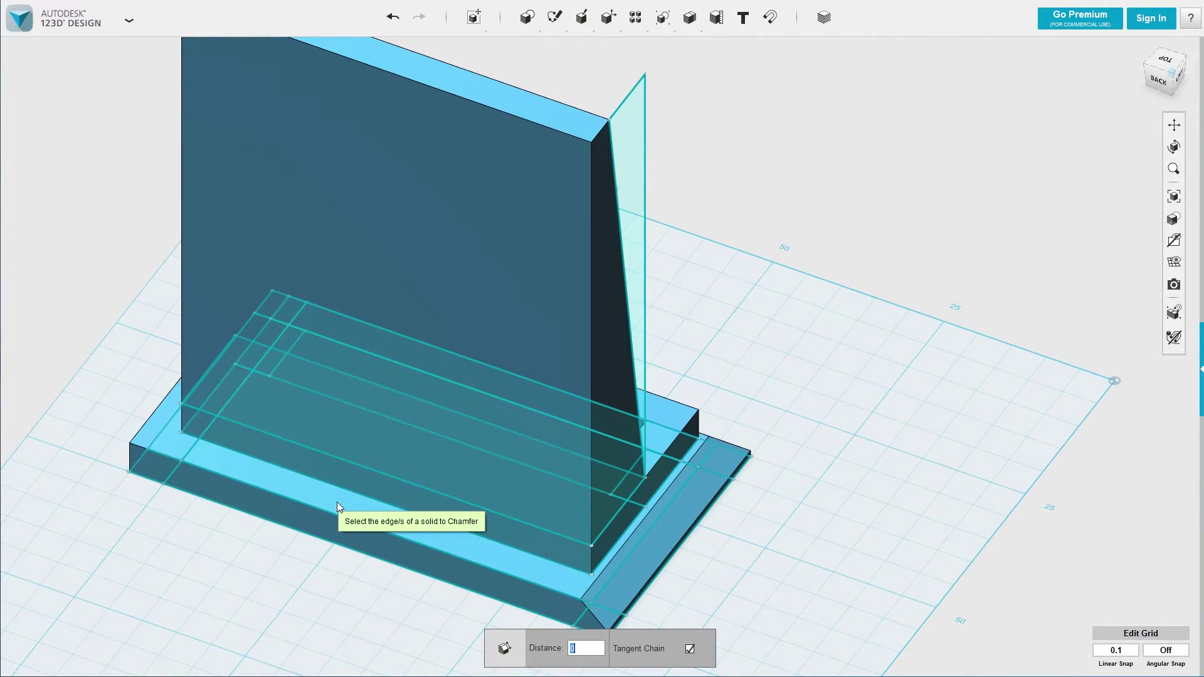
Step: Chamfer the outer top edges of the border's back and right sides with a distance of 4 mm
click(332, 515)
right_drag(201, 589, 349, 450)
scroll(349, 450, down, 1)
scroll(382, 514, up, 2)
middle_drag(329, 510, 235, 531)
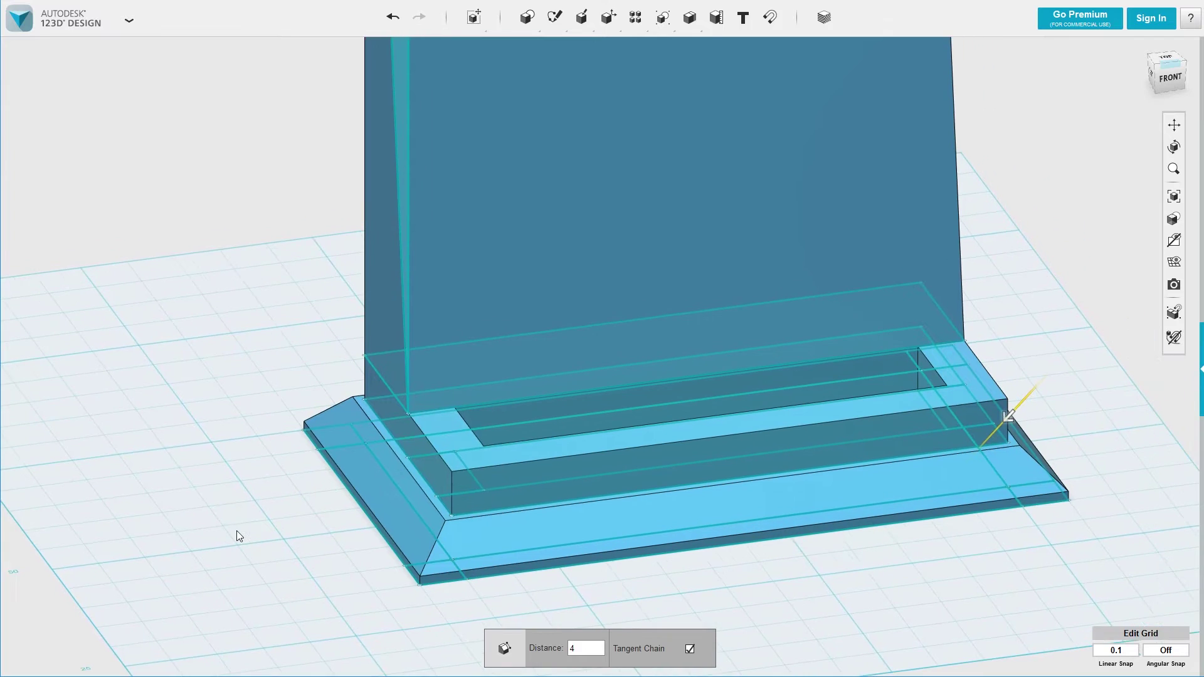
Step: Fillet the upper front edge of the base block, in front of the pocket, with a 2 mm radius
scroll(236, 532, up, 2)
middle_drag(252, 474, 180, 486)
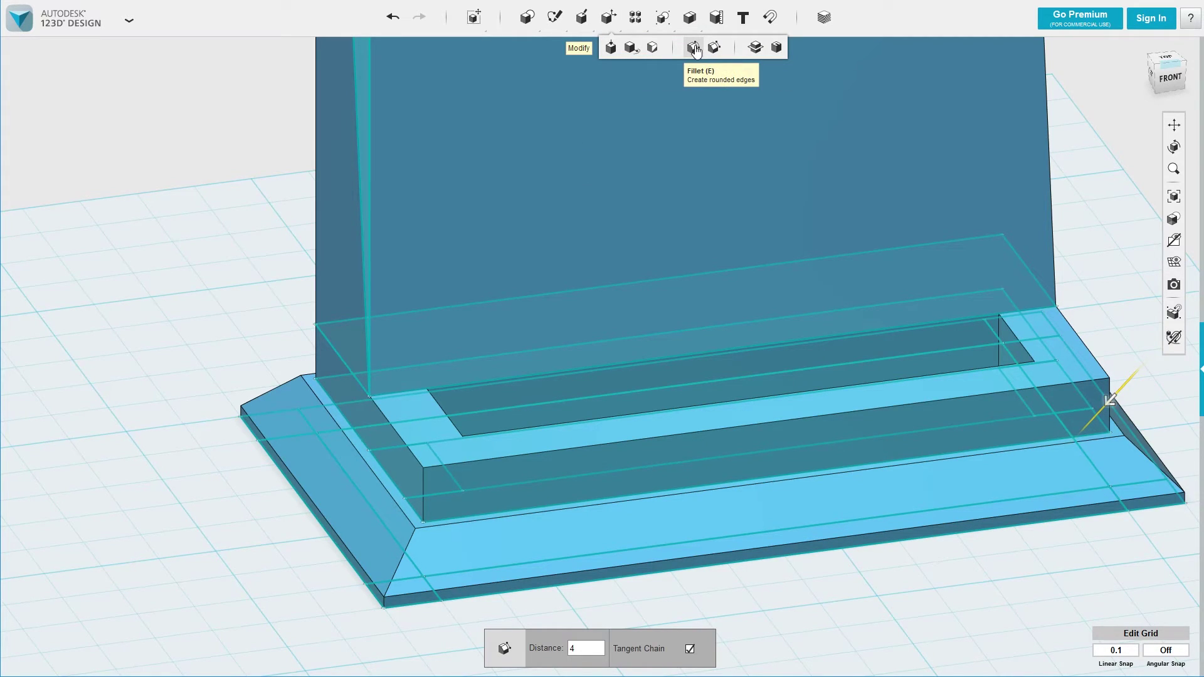
click(693, 49)
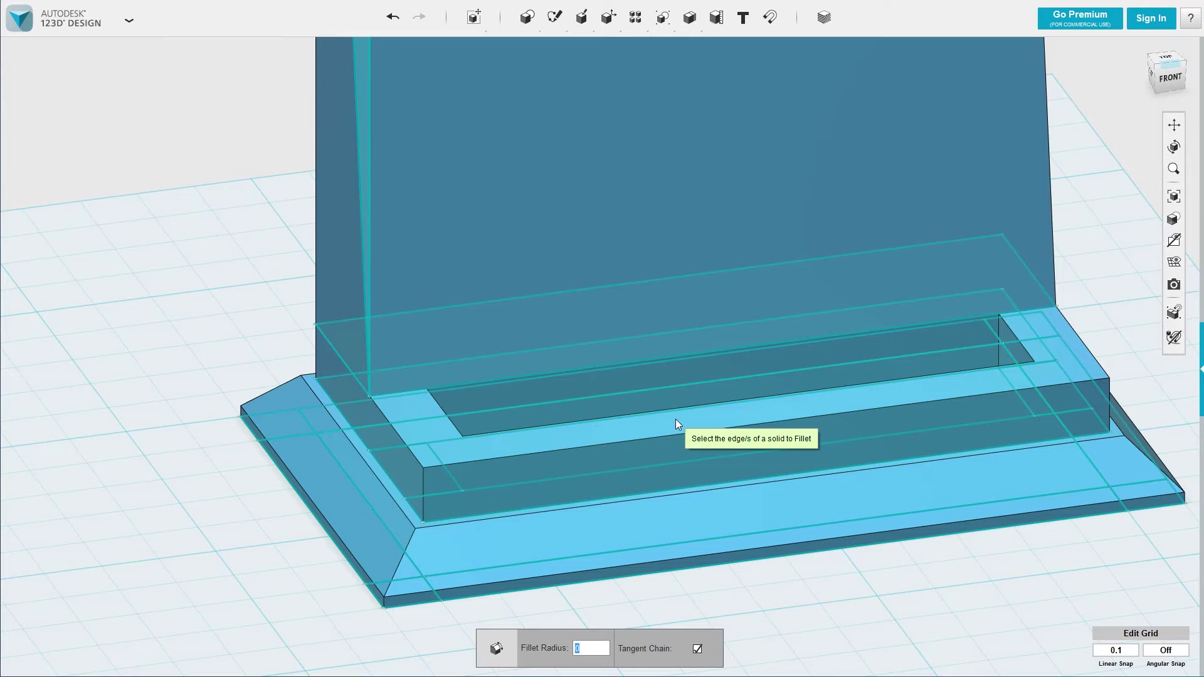
click(604, 442)
text(2)
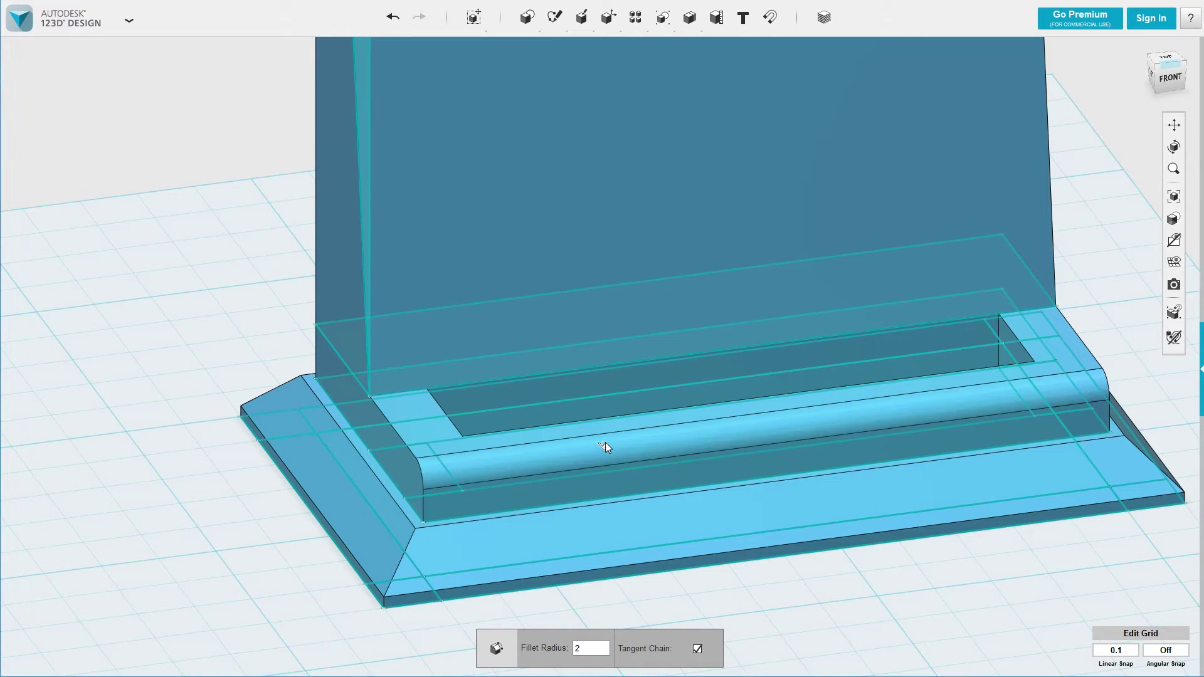
scroll(380, 329, down, 3)
Step: Fillet the backrest's upper front edge with a 4.65 mm radius
right_drag(338, 242, 326, 295)
middle_drag(326, 295, 360, 552)
right_drag(289, 444, 452, 236)
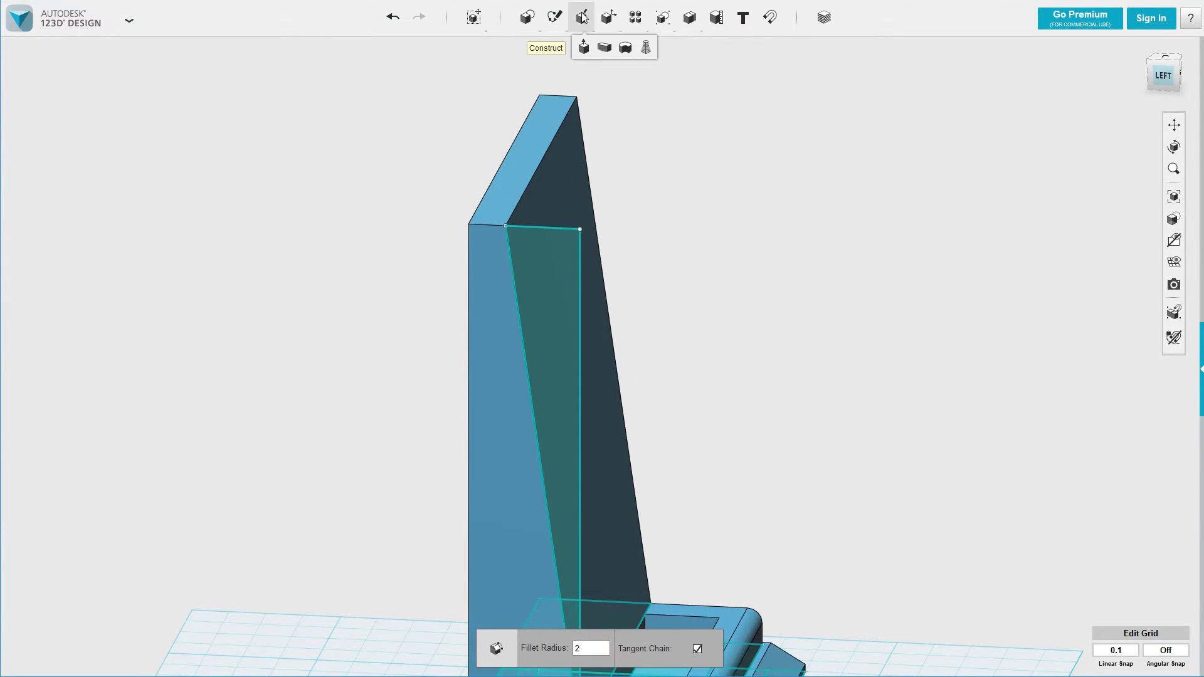
mouse_move(610, 25)
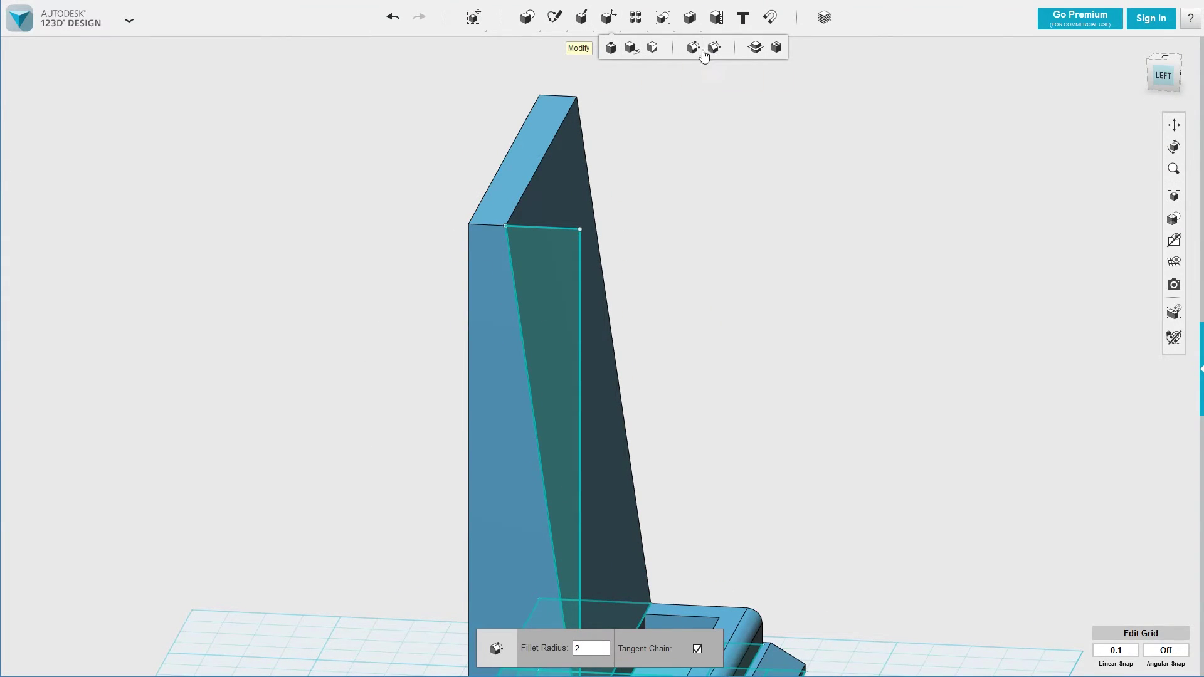
click(692, 49)
click(545, 162)
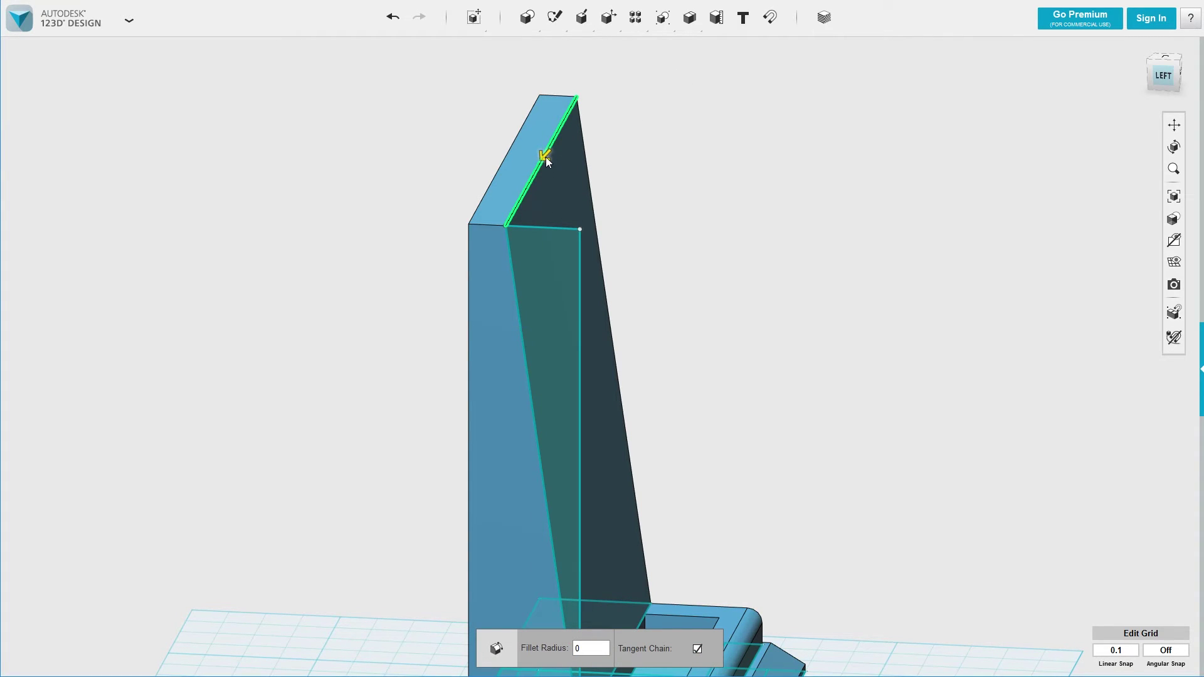
drag(546, 157, 548, 174)
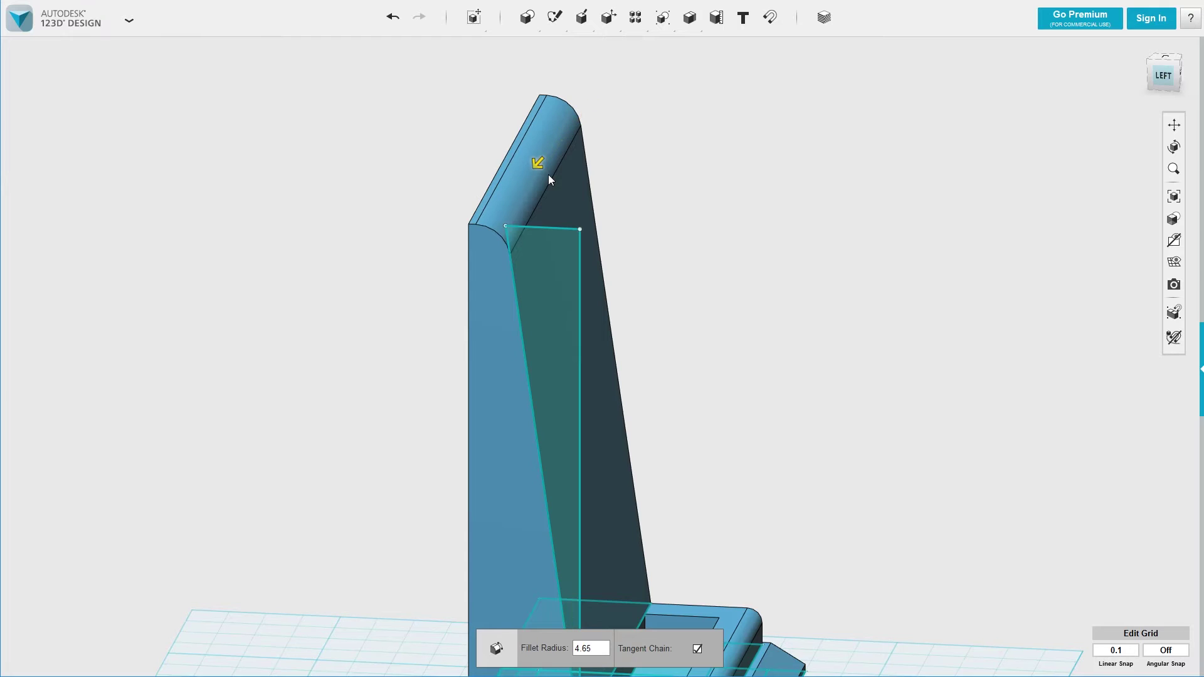
click(667, 169)
Step: Examine the chamfered and filleted stand from the front, both sides and above
right_drag(774, 385, 439, 390)
scroll(693, 520, up, 3)
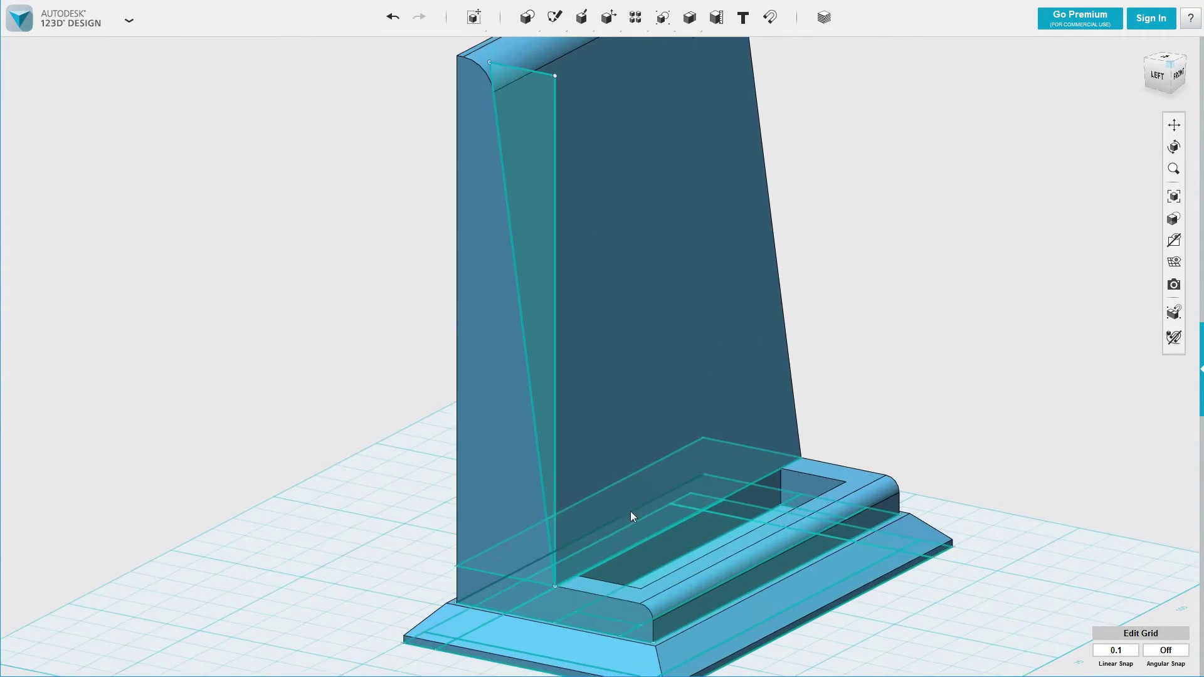
scroll(643, 511, down, 2)
right_drag(868, 379, 709, 352)
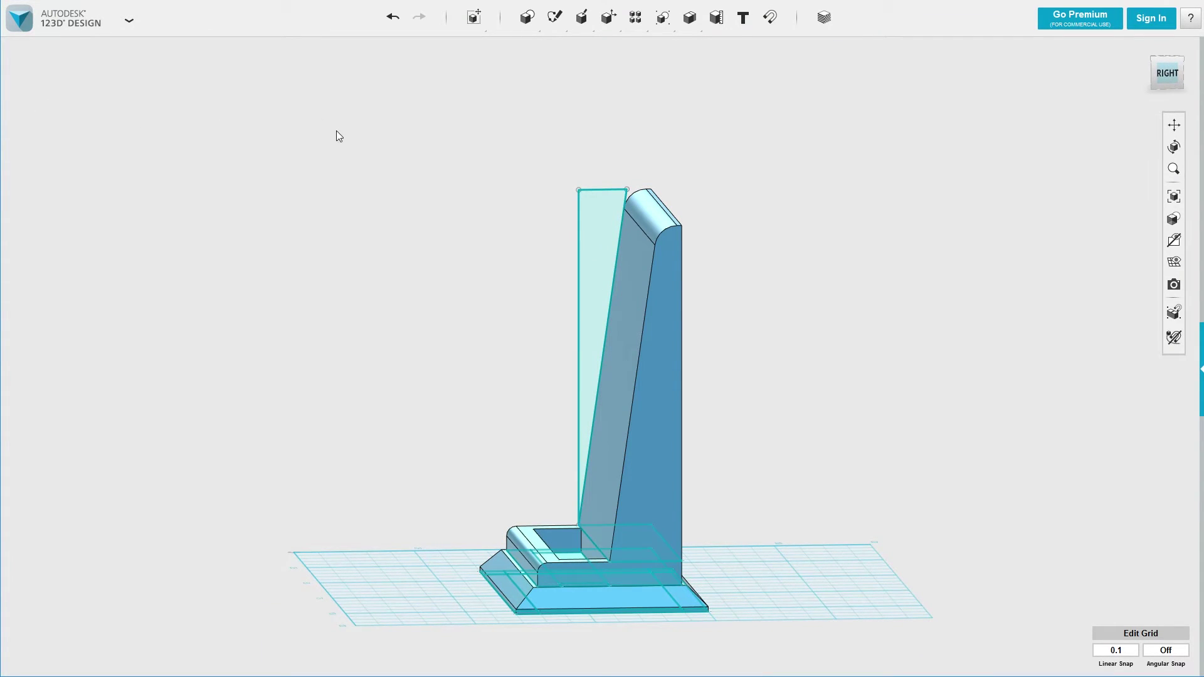
right_drag(320, 169, 448, 193)
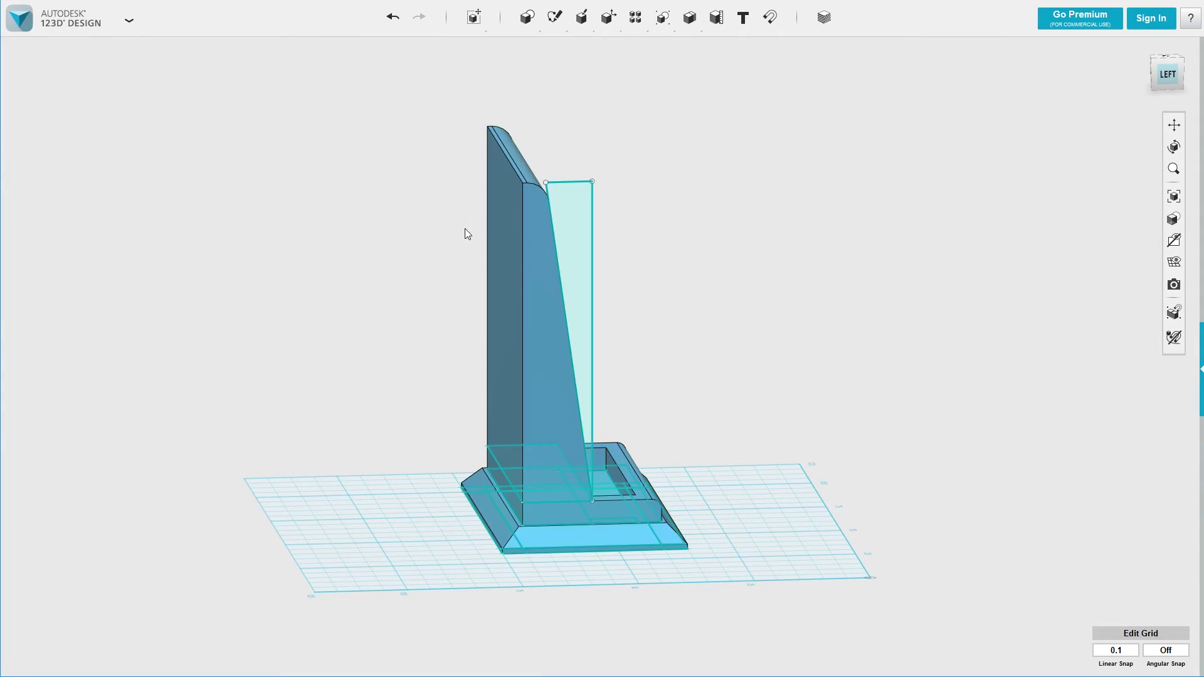
right_drag(479, 270, 347, 352)
scroll(343, 446, up, 3)
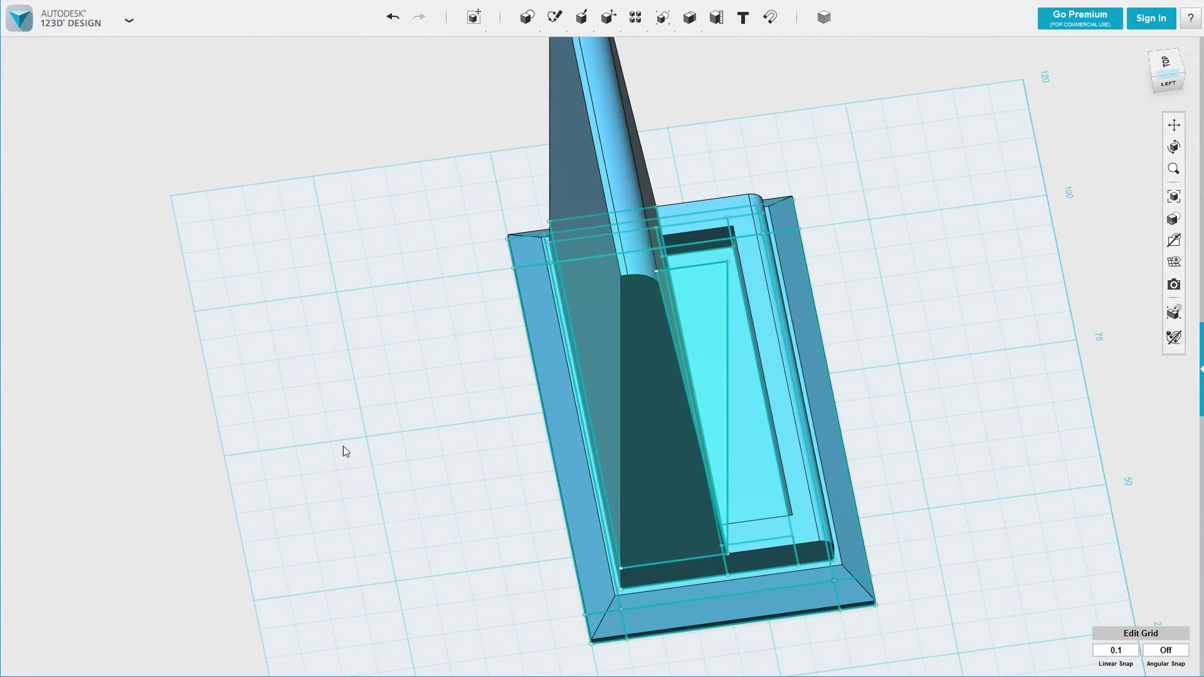
scroll(368, 497, up, 1)
Step: Insert a 20 × 20 × 20 mm box on the grid behind the stand
mouse_move(540, 24)
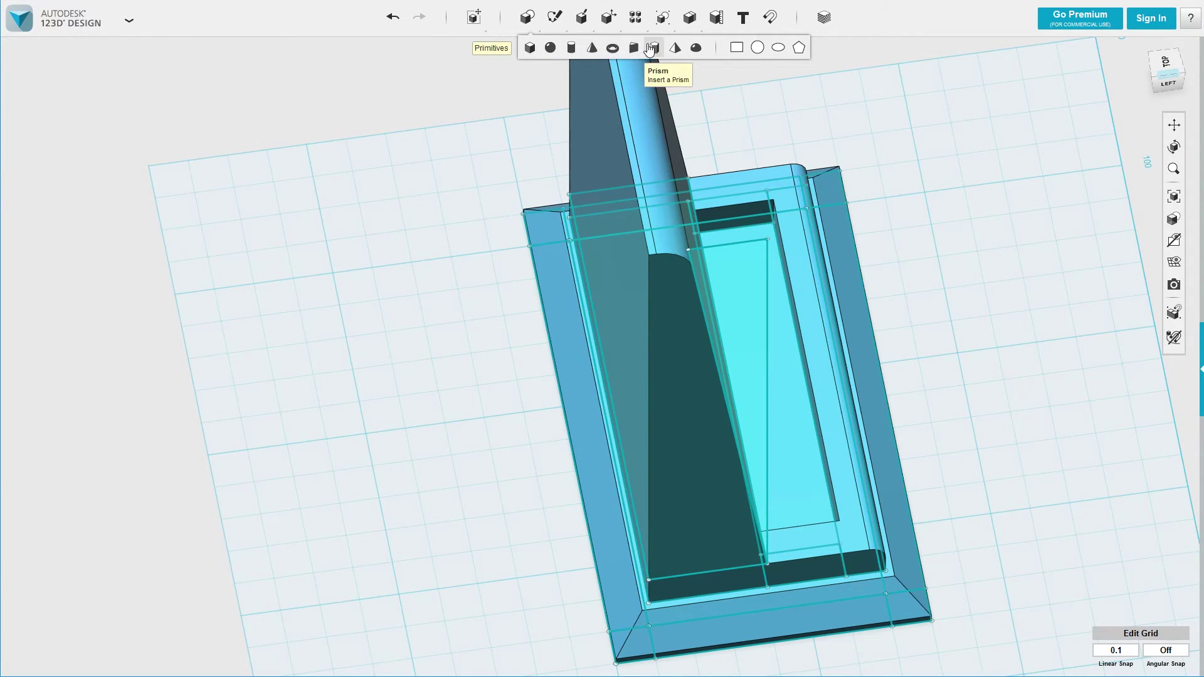
click(528, 48)
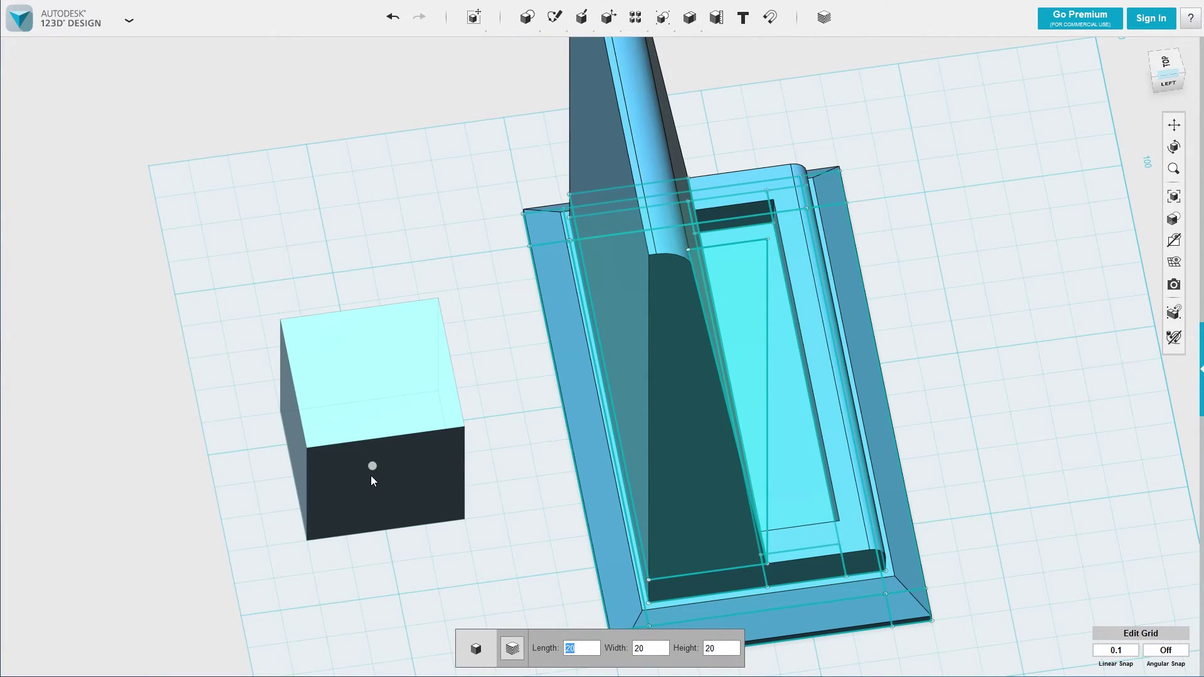
click(371, 475)
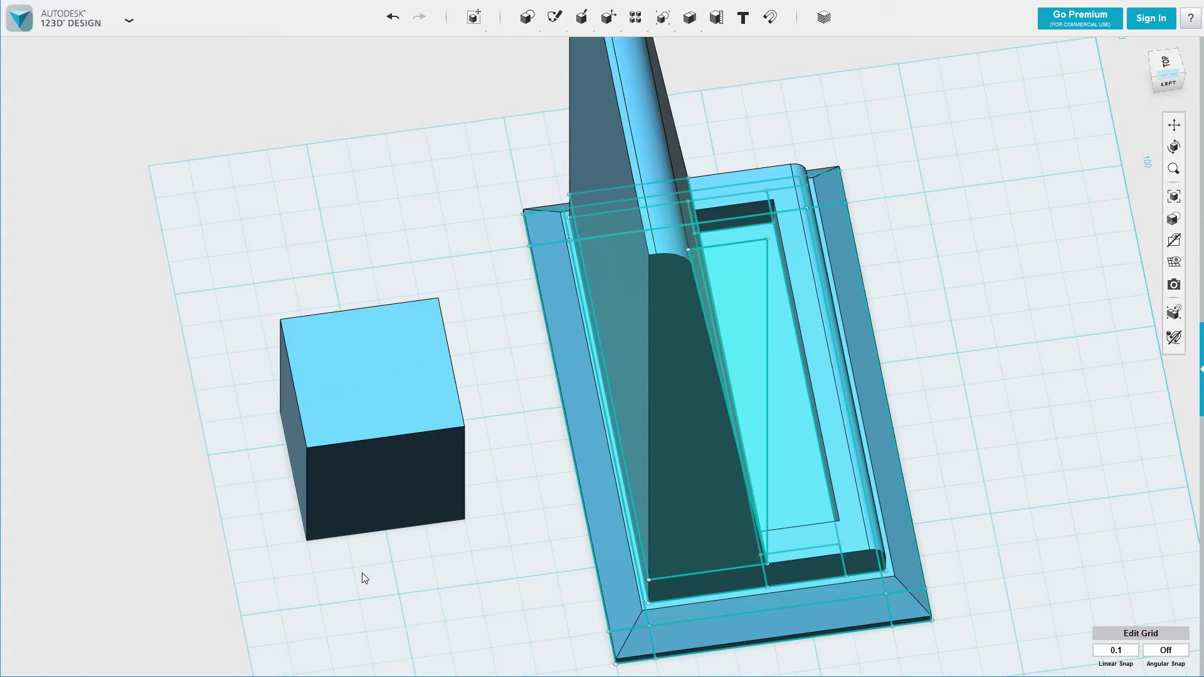
right_drag(363, 573, 337, 549)
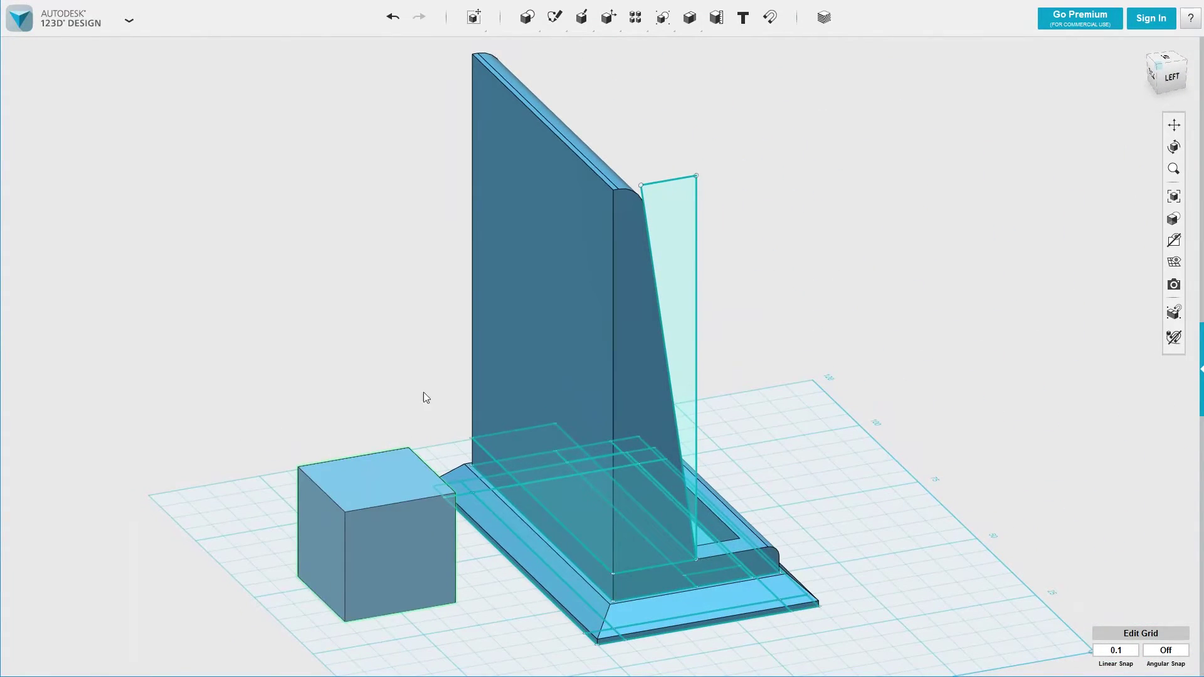
Step: Snap the 20 mm box's side face onto the rear face of the stand's backrest
click(409, 538)
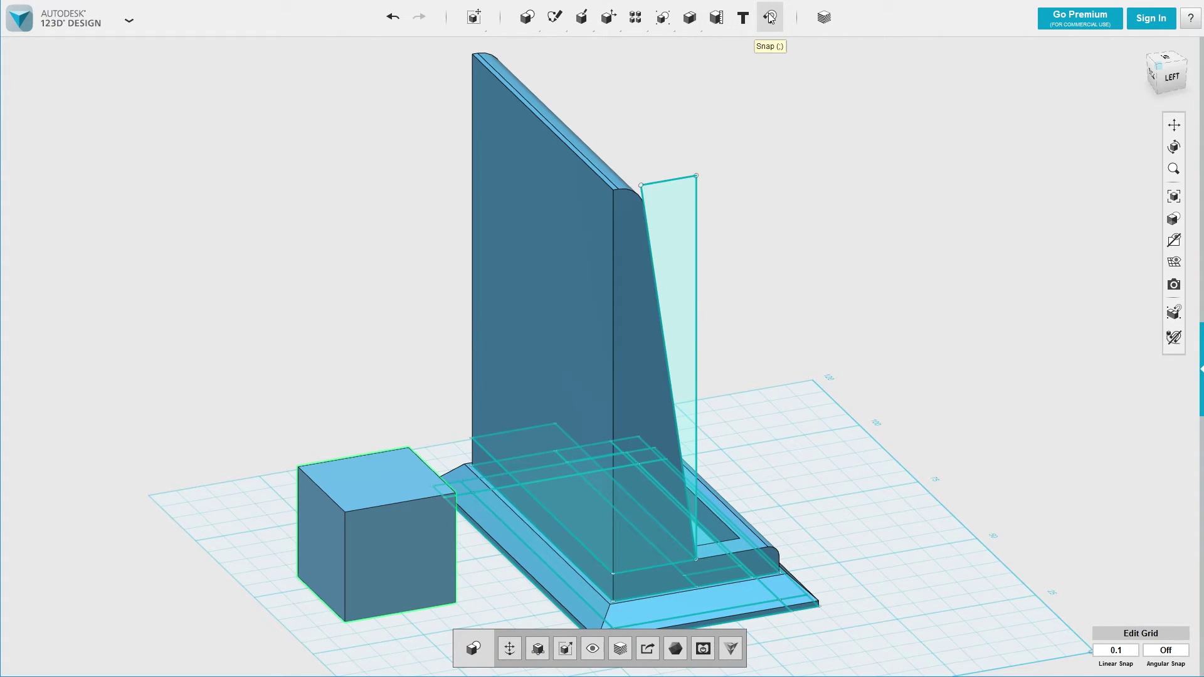
right_drag(416, 250, 320, 253)
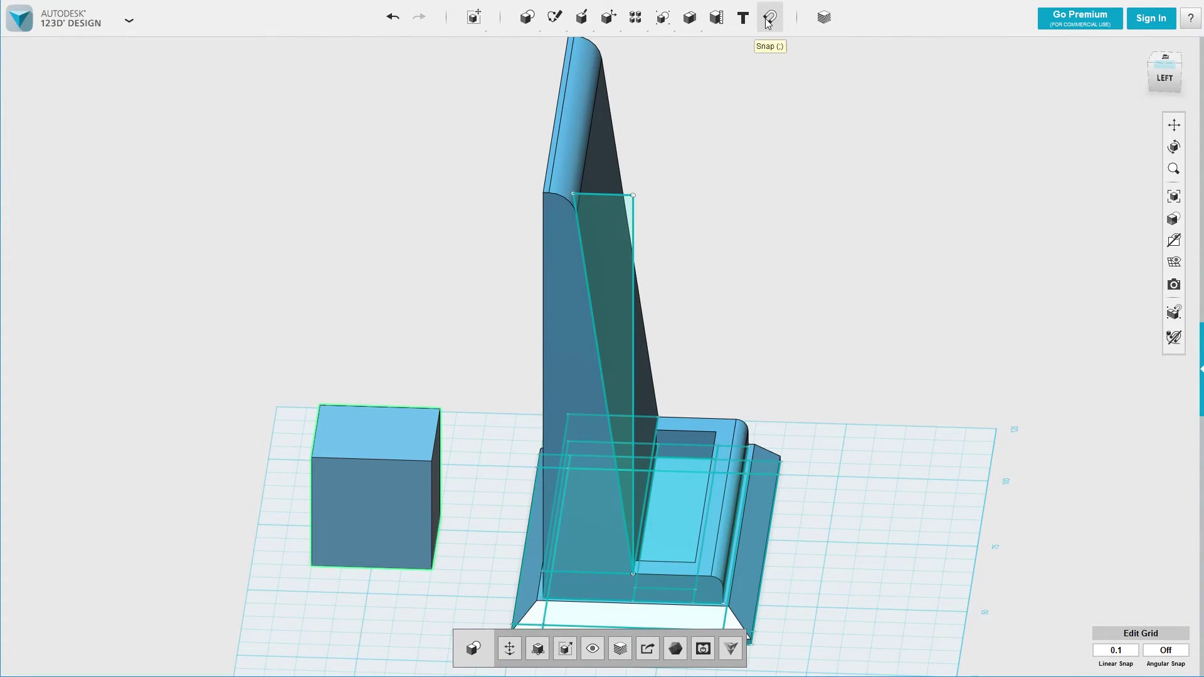
click(768, 24)
right_drag(496, 319, 525, 273)
click(448, 449)
click(526, 273)
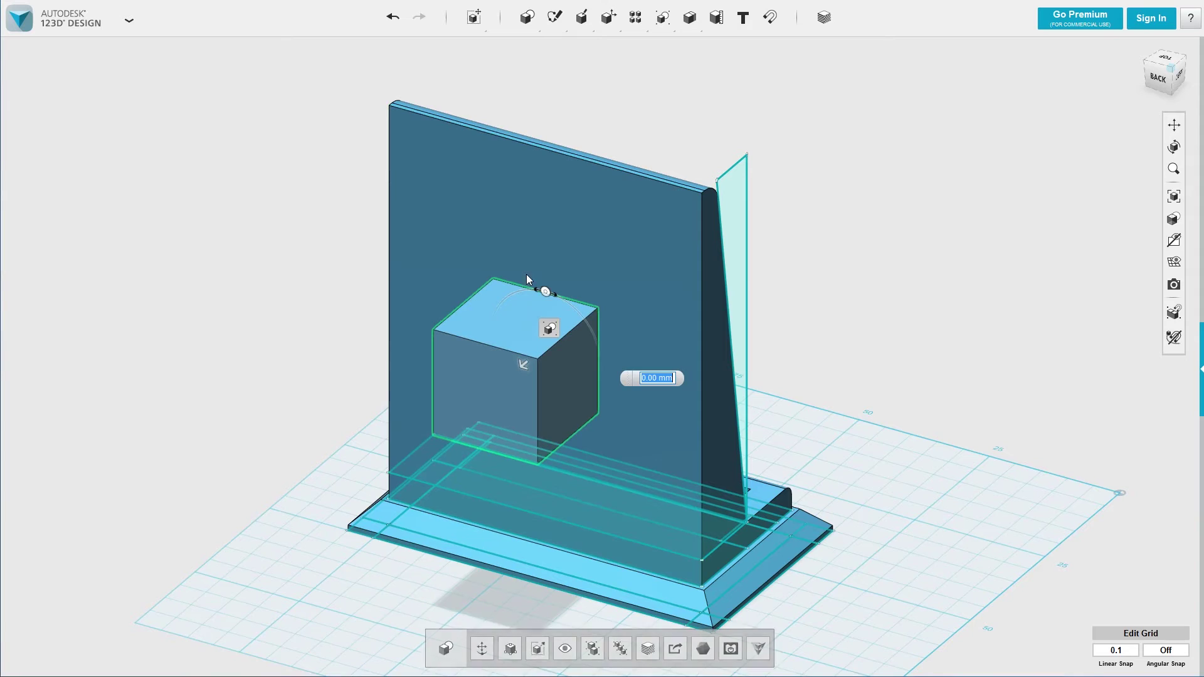
right_drag(996, 405, 844, 375)
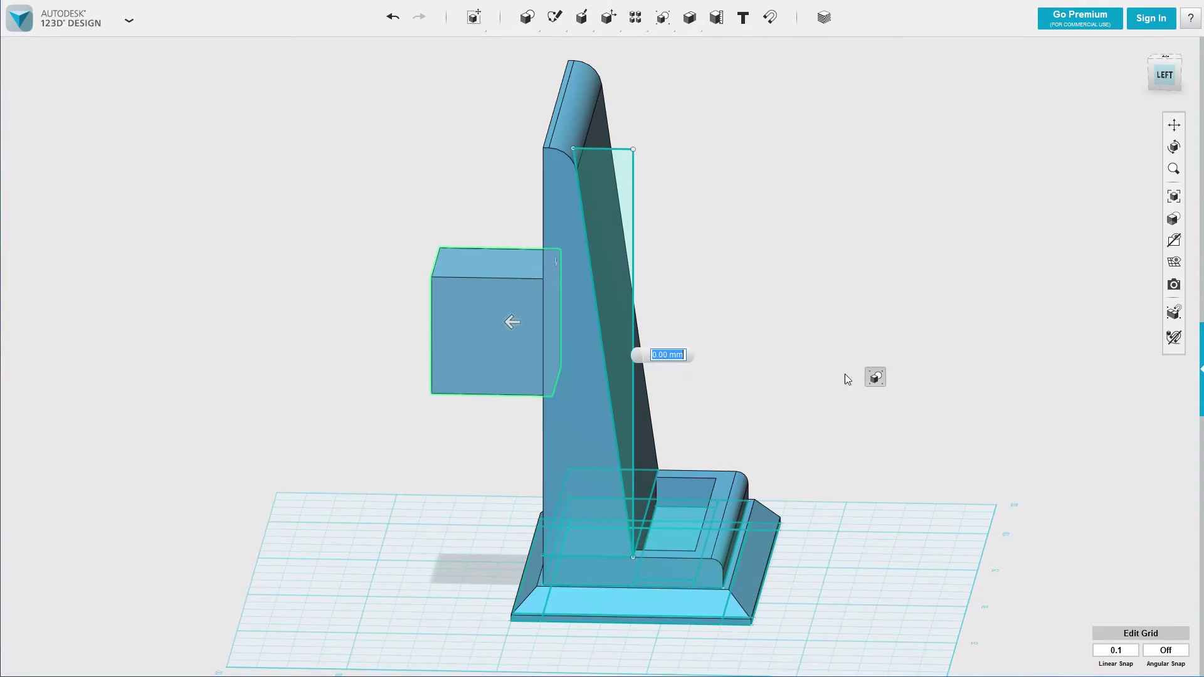
right_drag(264, 319, 607, 355)
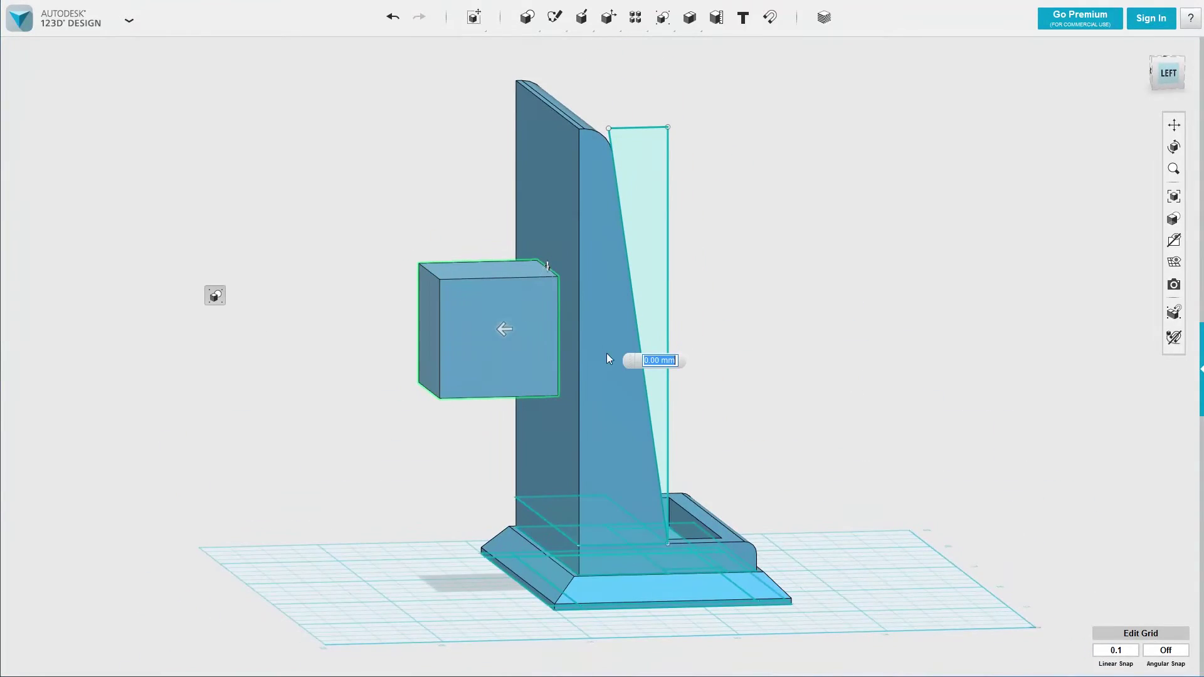
click(367, 224)
Step: Try to move the grouped box and stand 1.30 mm towards the front, and undo the move
right_drag(395, 248, 468, 164)
right_drag(447, 204, 399, 217)
click(466, 344)
mouse_move(529, 18)
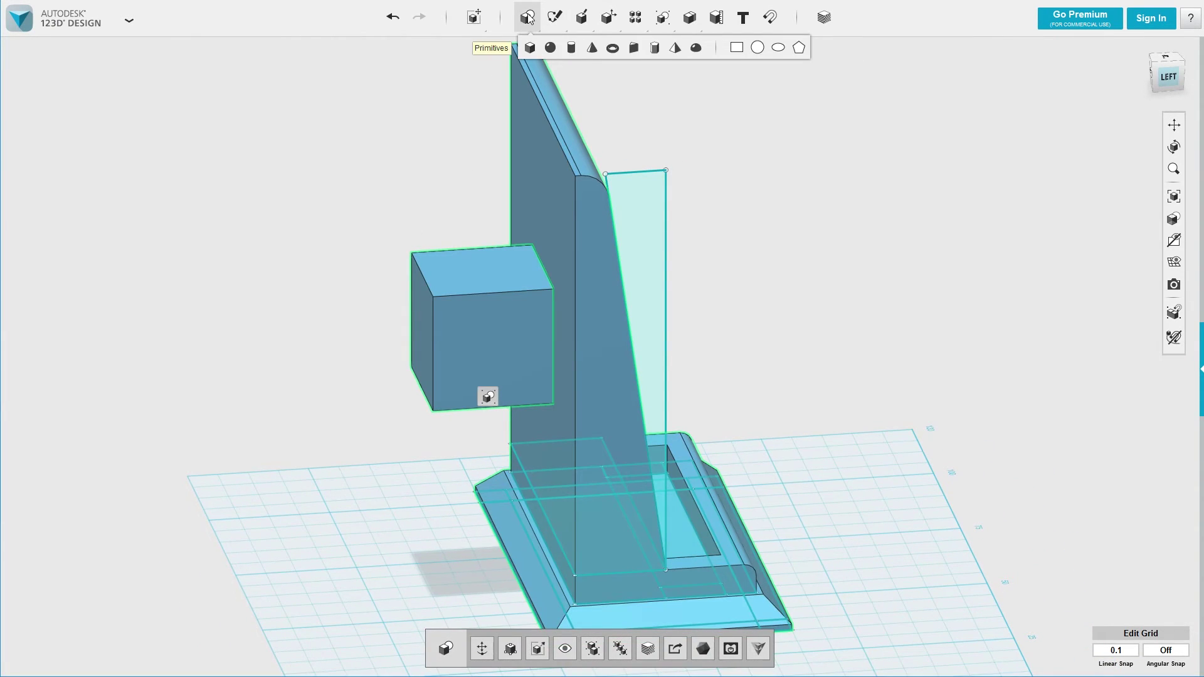
click(478, 48)
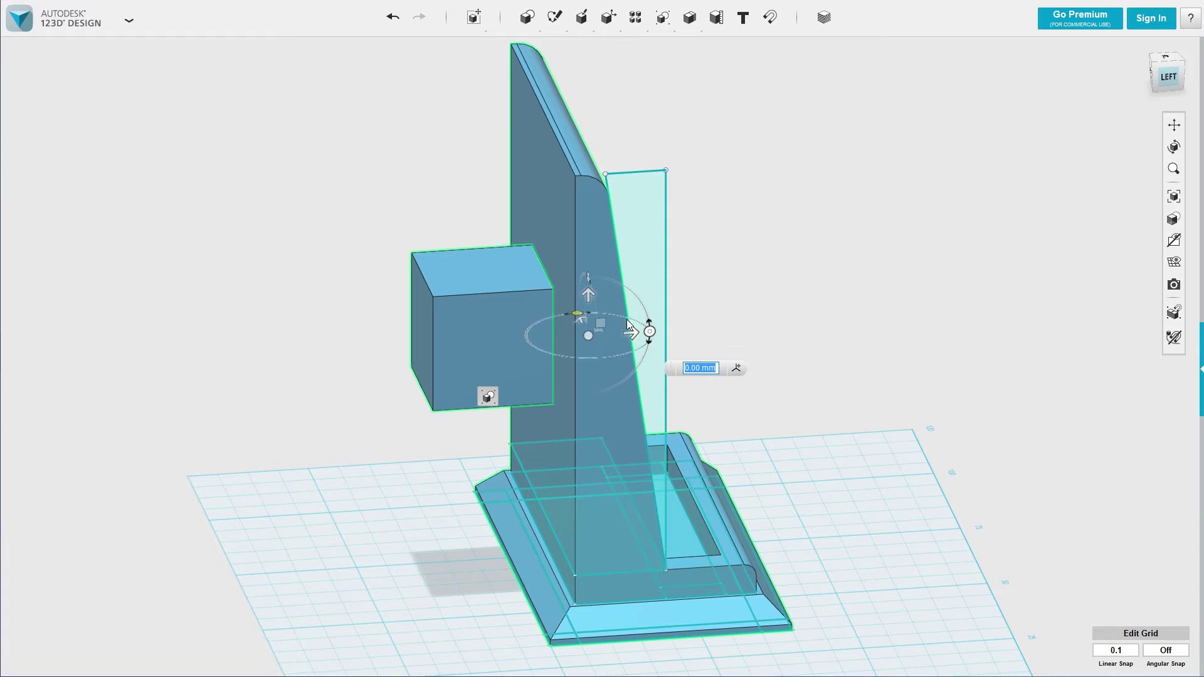
drag(635, 332, 643, 333)
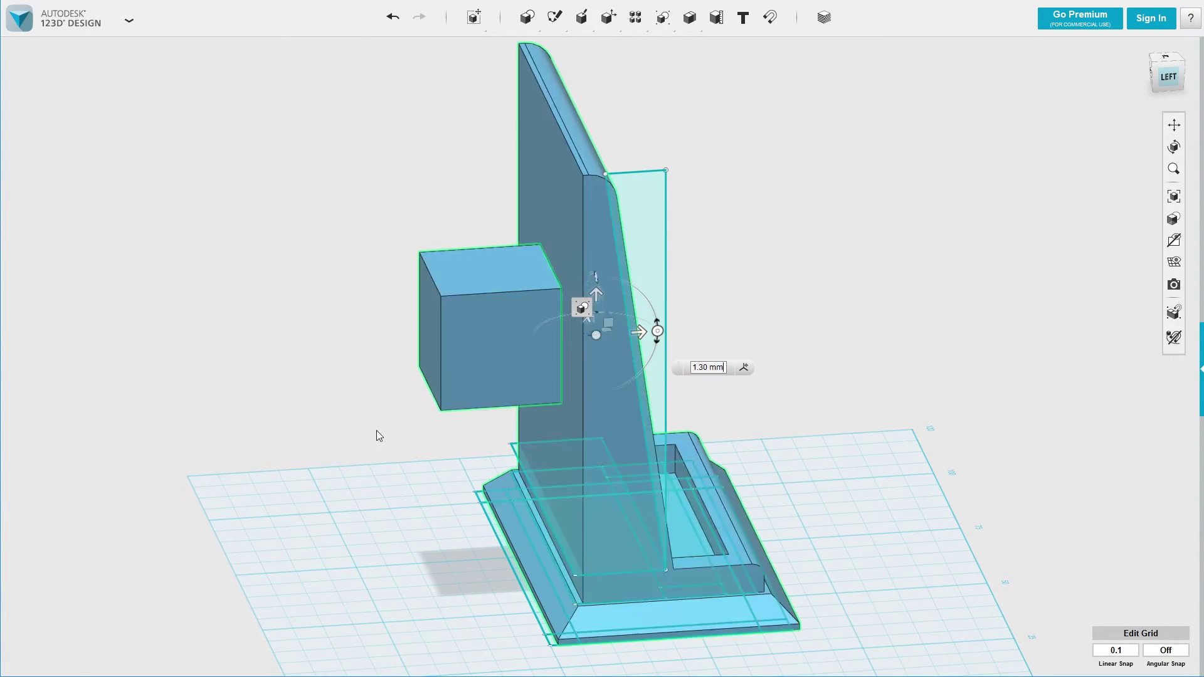
click(390, 19)
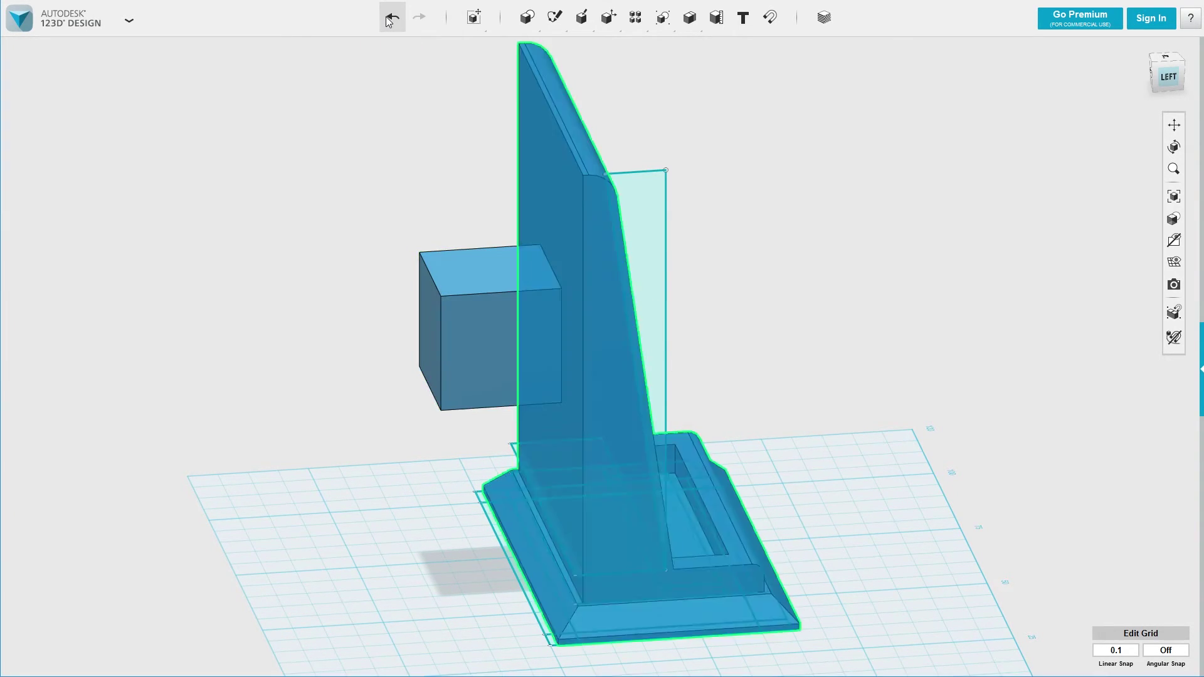
Step: Move only the box horizontally towards the front so it sinks partway into the backrest
click(467, 336)
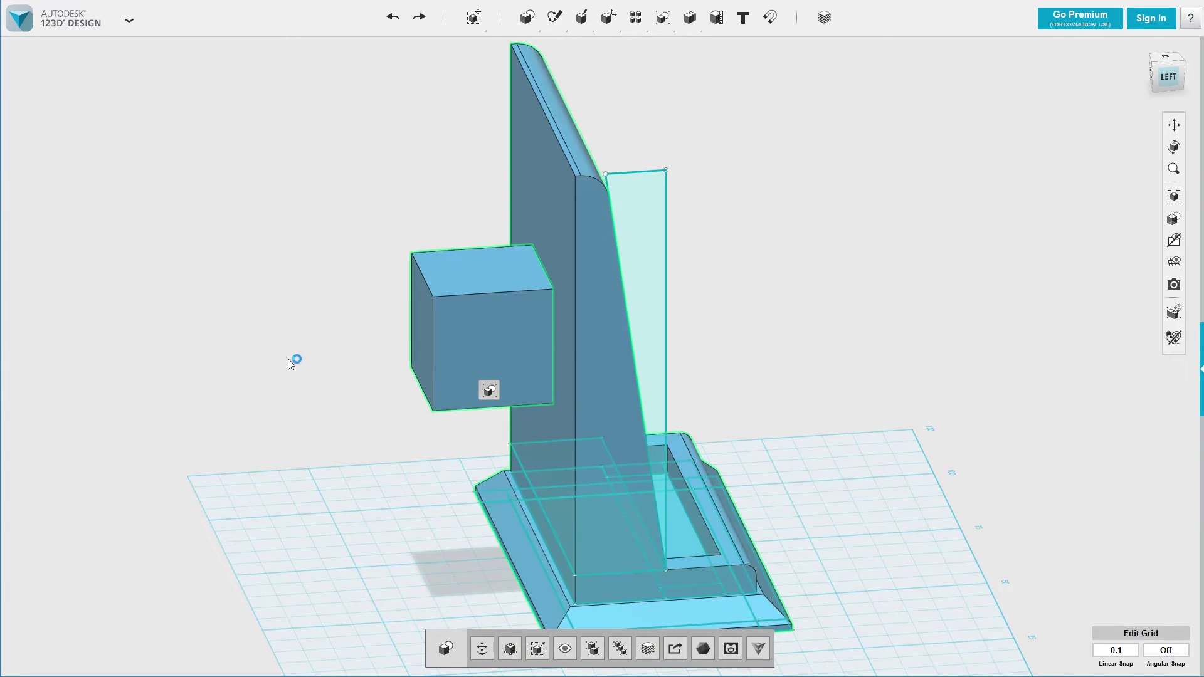
click(346, 272)
right_drag(346, 272, 416, 184)
drag(368, 164, 480, 323)
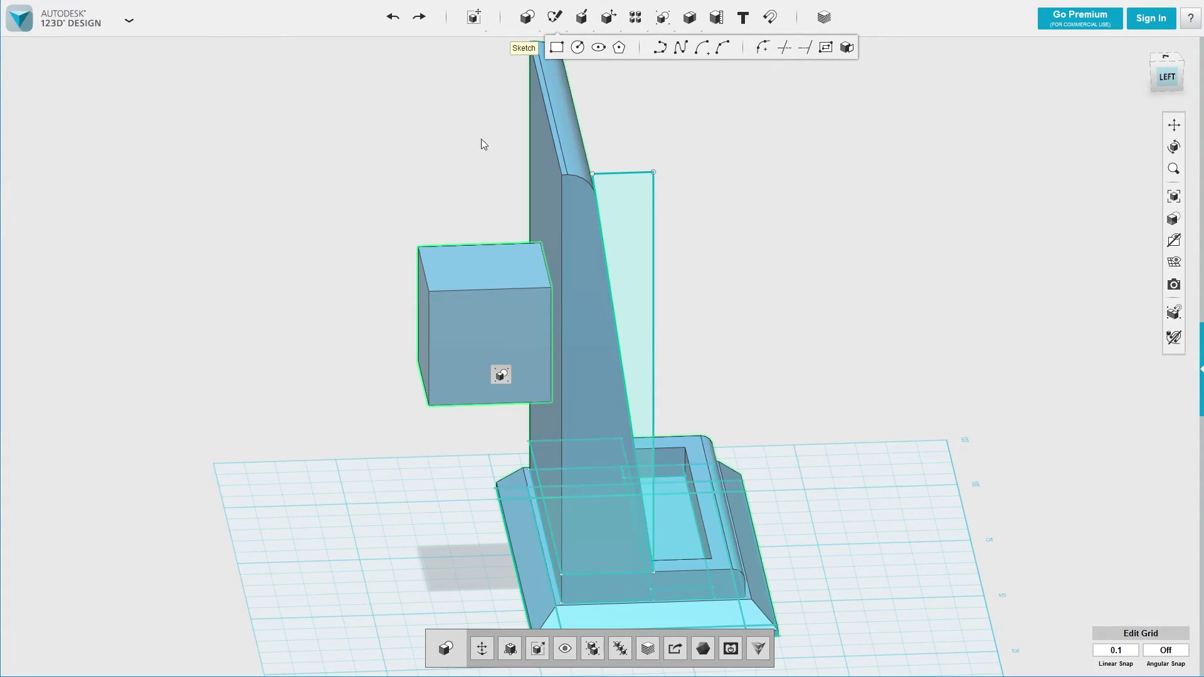
mouse_move(480, 22)
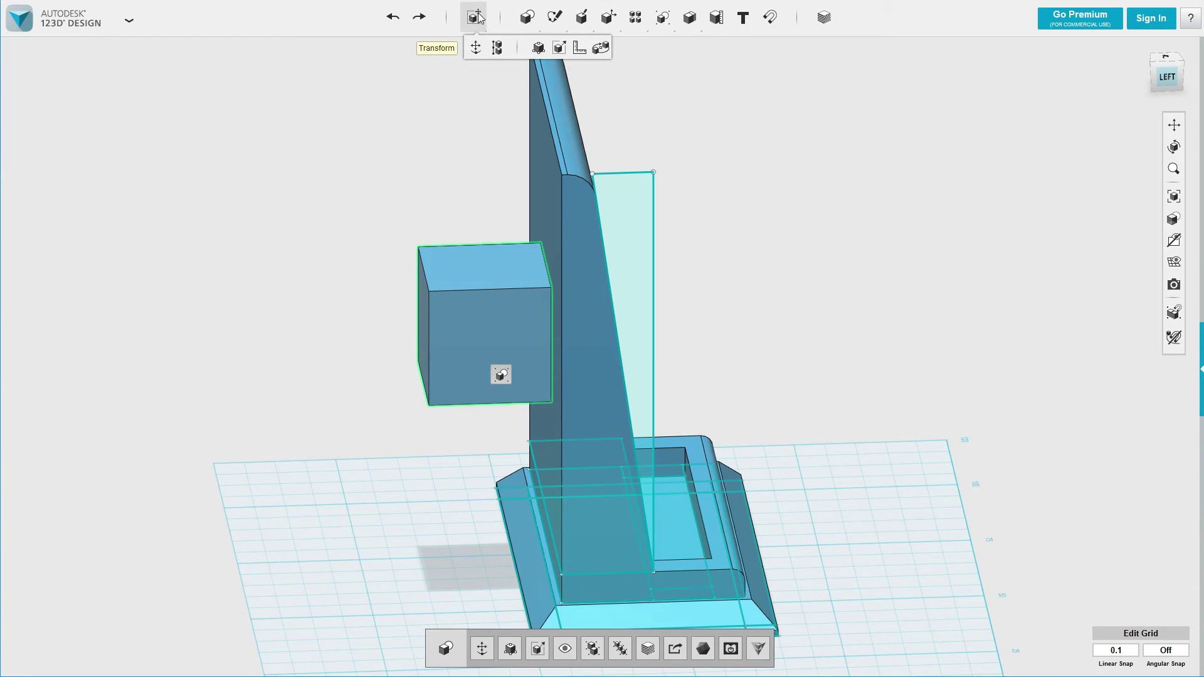
click(484, 46)
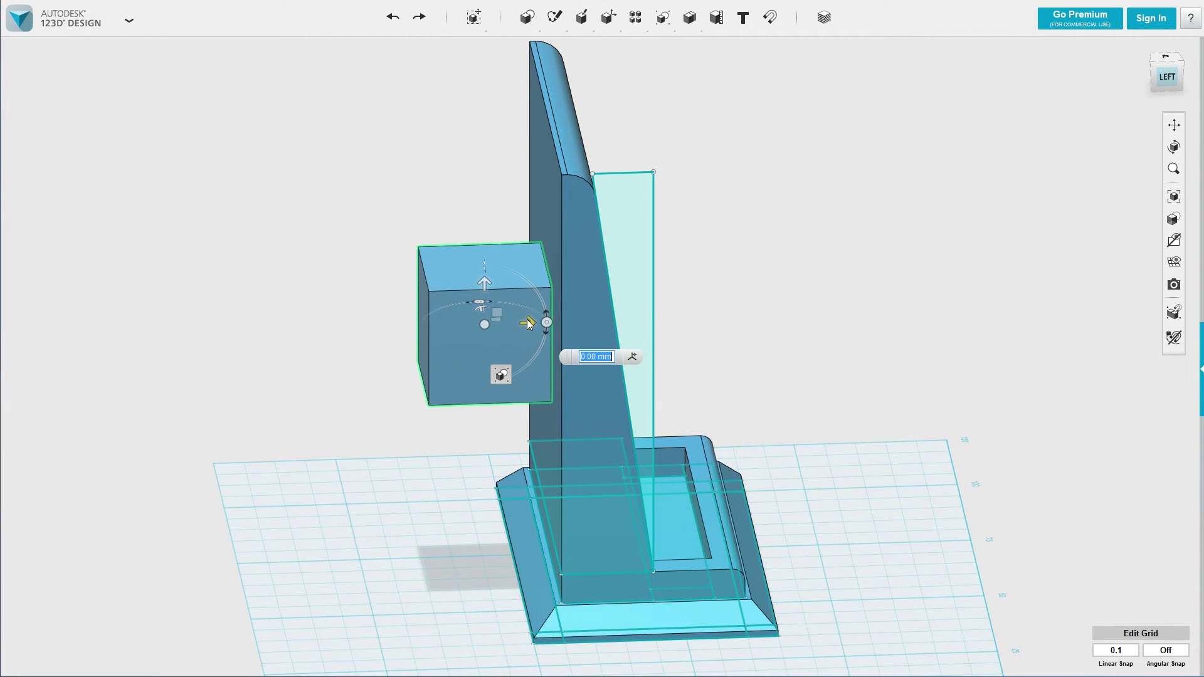
drag(514, 324, 562, 357)
mouse_move(735, 257)
right_down()
mouse_move(721, 285)
mouse_move(700, 285)
mouse_move(734, 257)
right_up()
click(276, 278)
Step: Examine the box's position on the backrest from behind and from the side, checking how it meets the rear face
right_drag(324, 279, 445, 280)
scroll(697, 365, up, 2)
scroll(703, 378, down, 3)
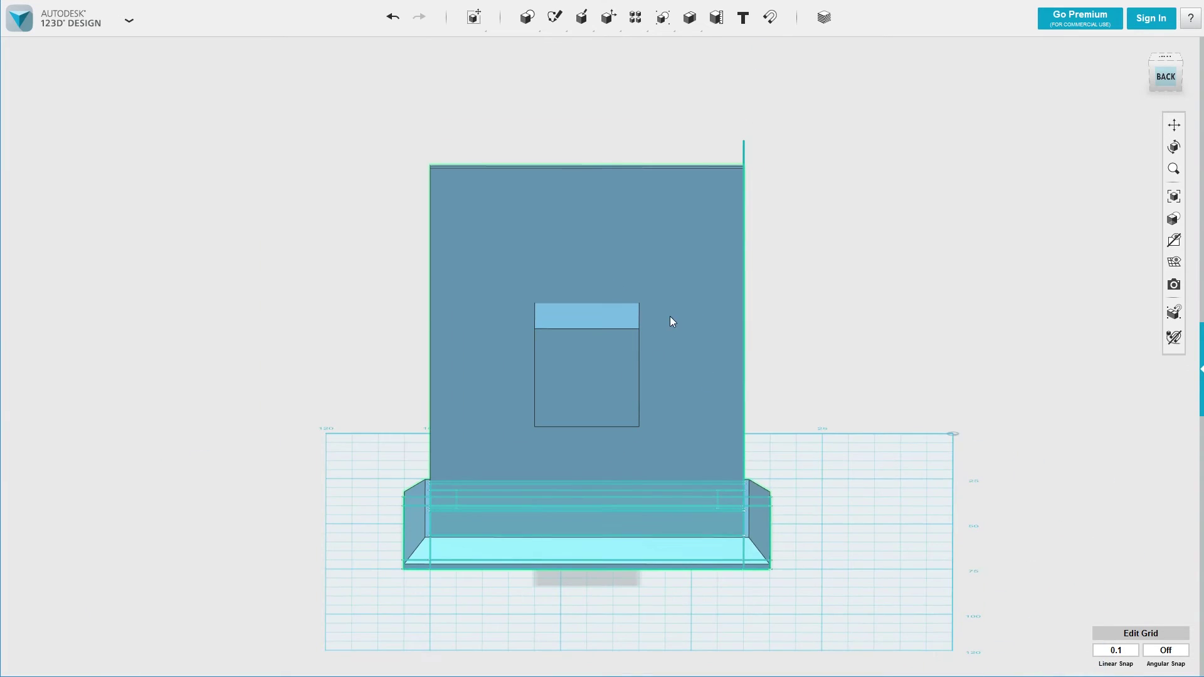
right_drag(874, 273, 759, 260)
scroll(525, 321, up, 6)
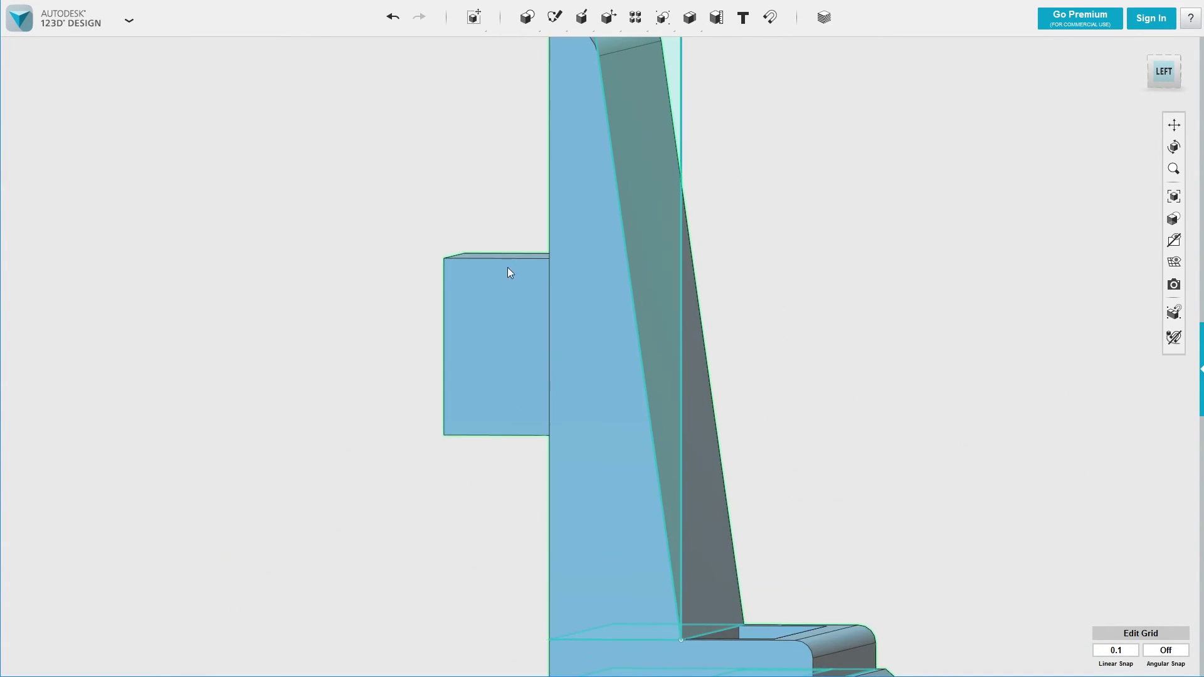
scroll(634, 289, up, 3)
scroll(638, 330, up, 5)
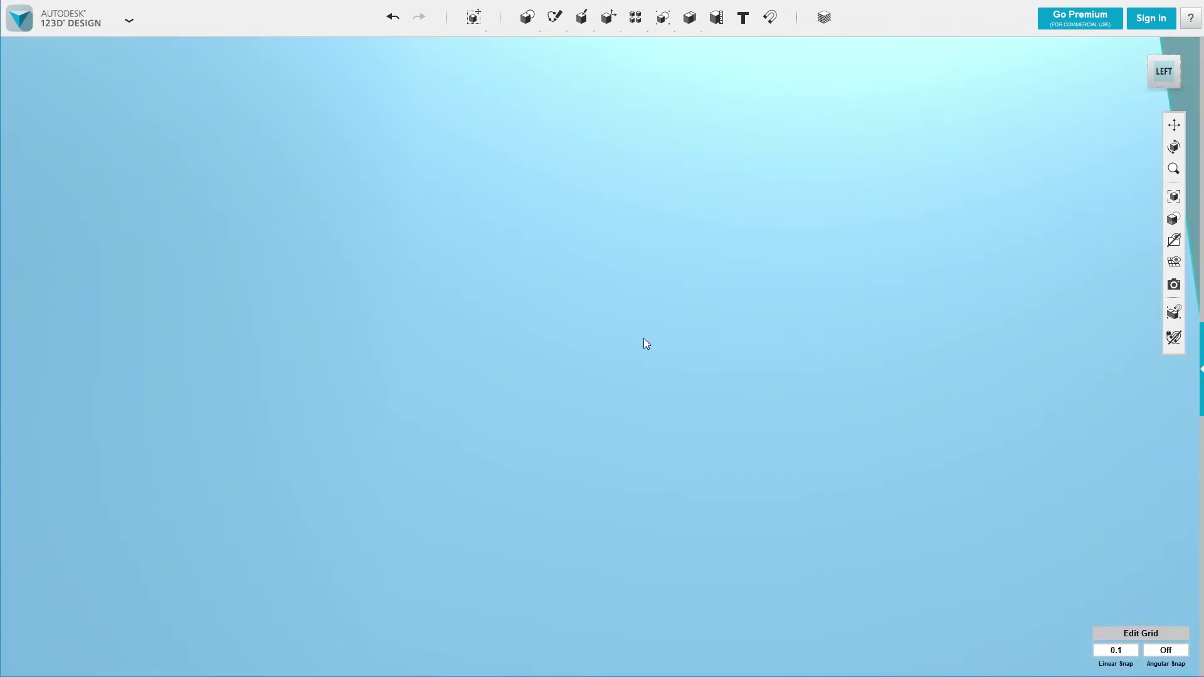
scroll(634, 317, down, 10)
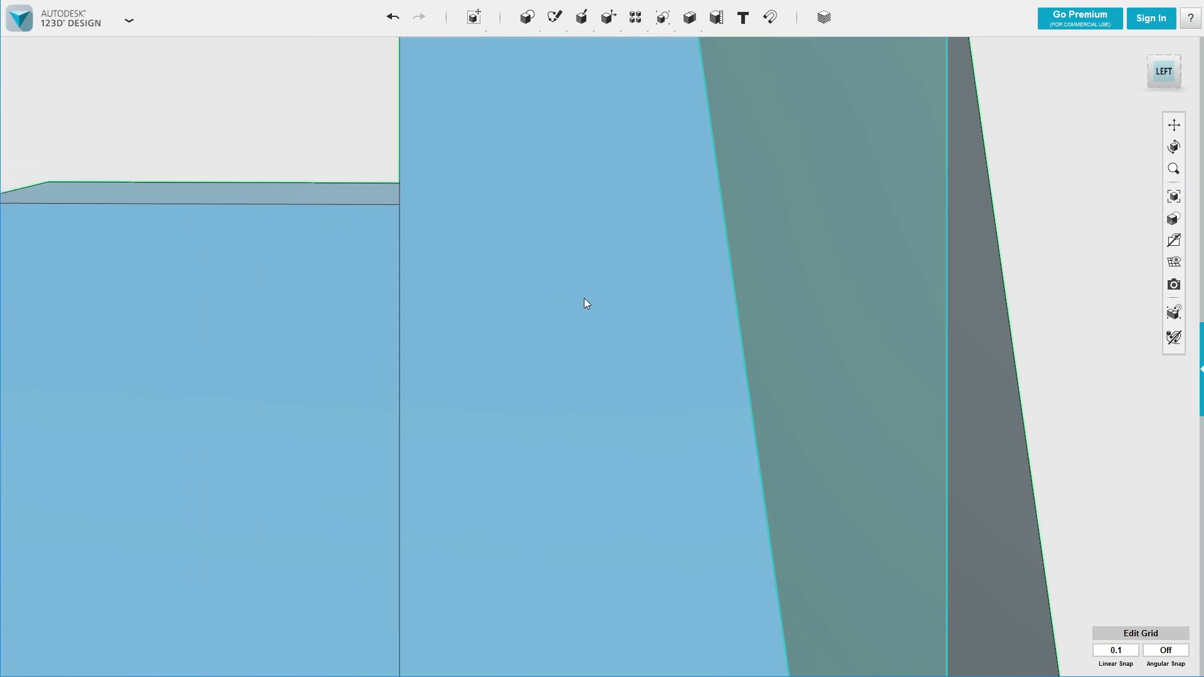
mouse_move(711, 210)
right_down()
mouse_move(712, 227)
mouse_move(694, 205)
right_up()
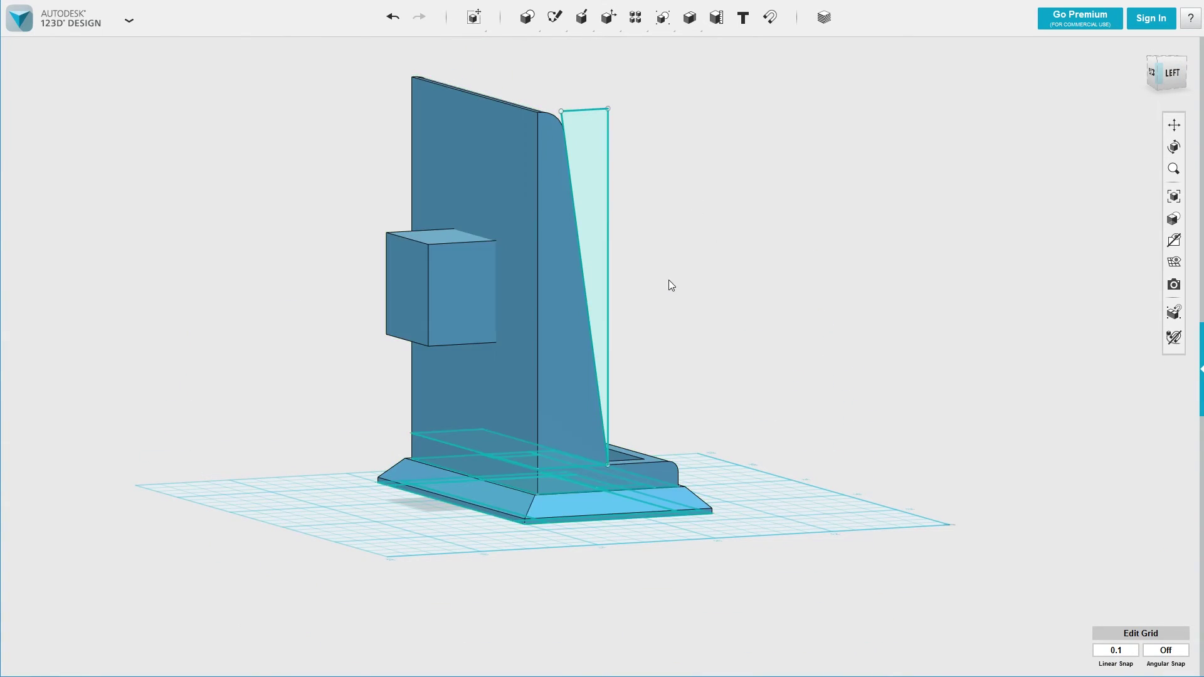
mouse_move(672, 250)
right_down()
mouse_move(719, 246)
mouse_move(717, 228)
mouse_move(669, 244)
mouse_move(683, 190)
mouse_move(666, 230)
right_up()
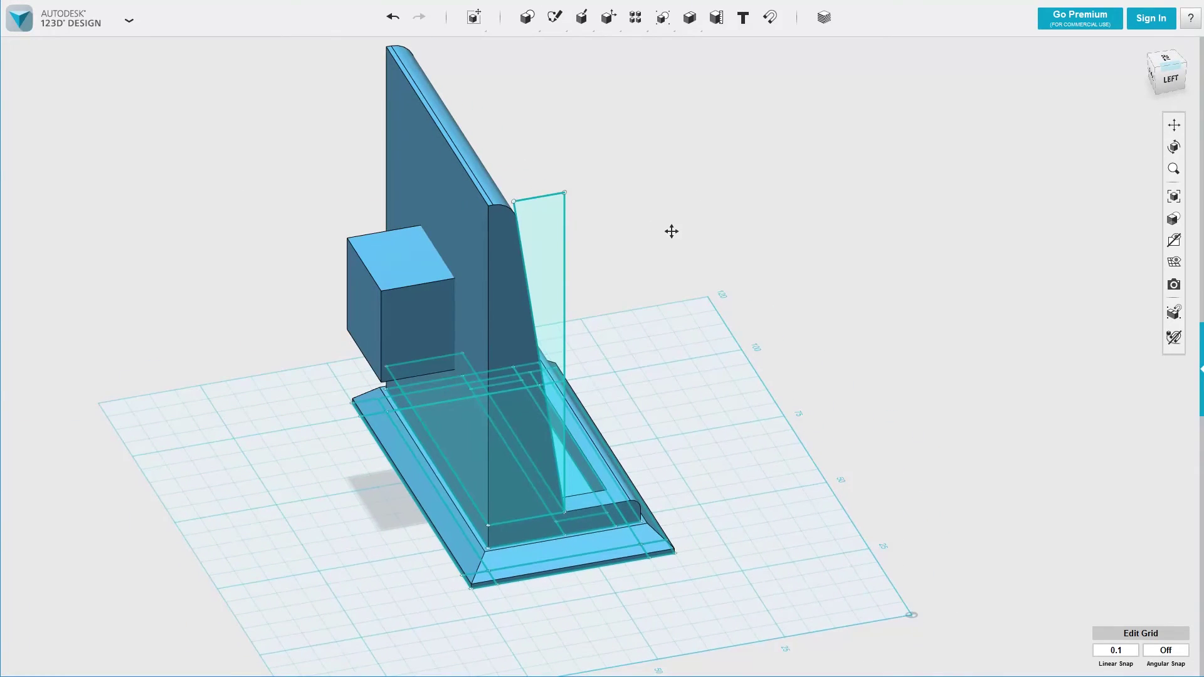
middle_drag(671, 231, 677, 261)
scroll(646, 323, up, 2)
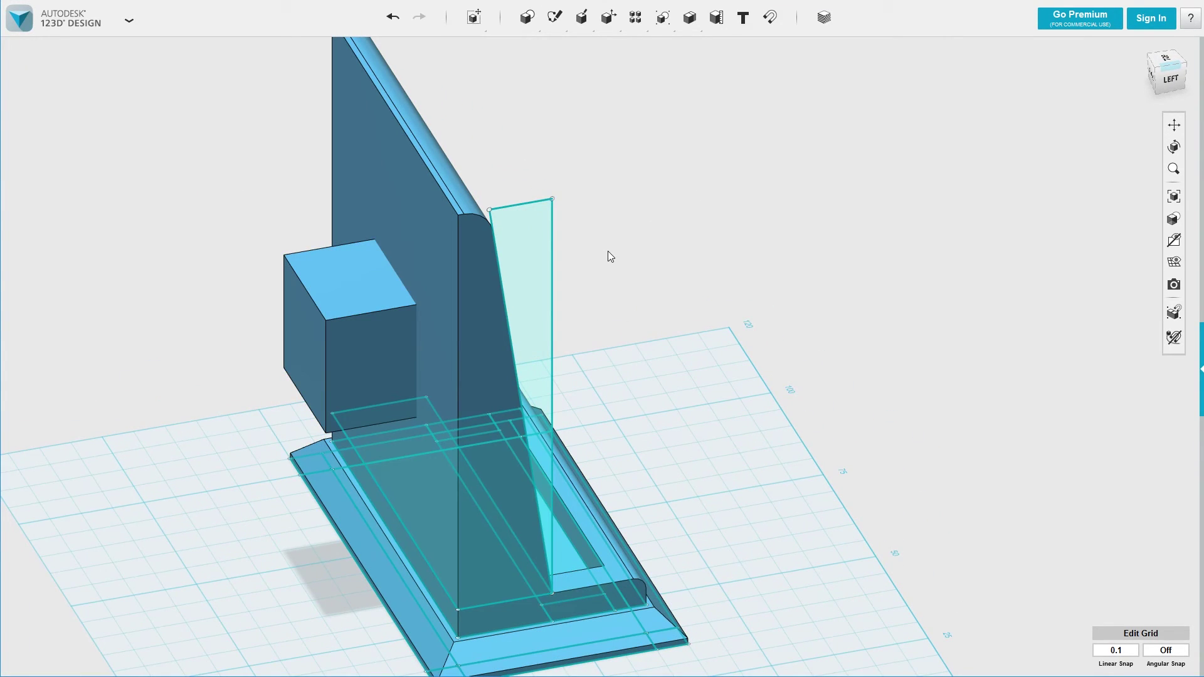
Step: Merge the box and the stand into a single solid
scroll(585, 147, down, 2)
scroll(580, 209, up, 3)
scroll(674, 223, down, 4)
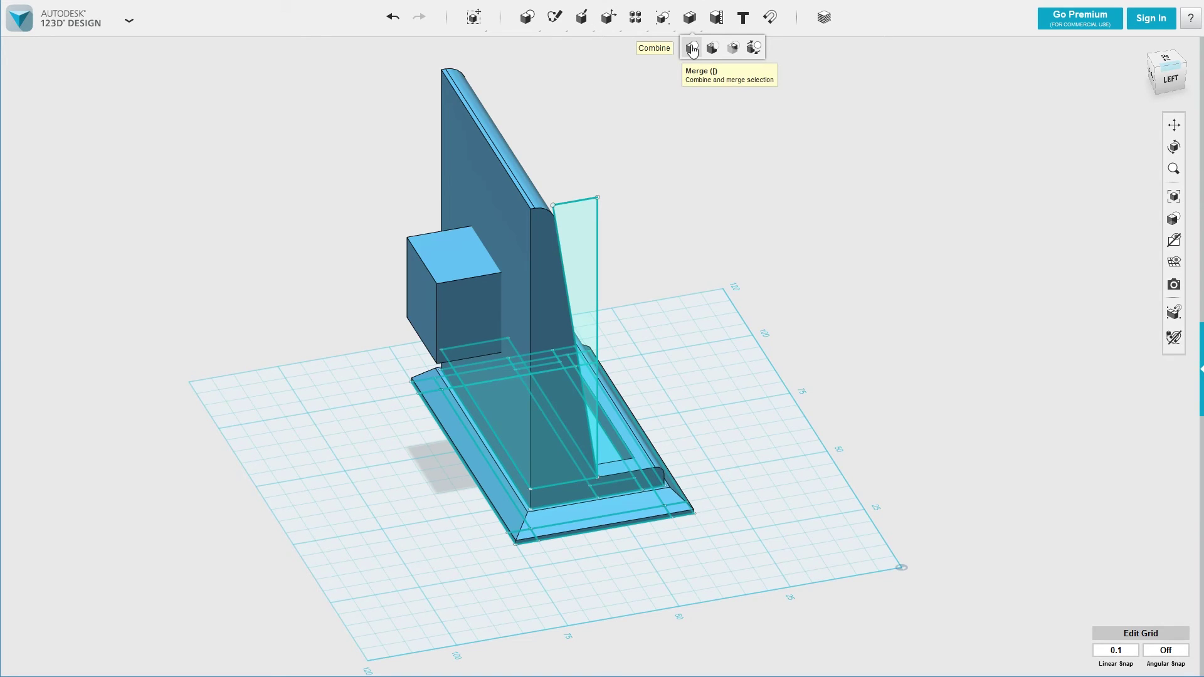
click(451, 253)
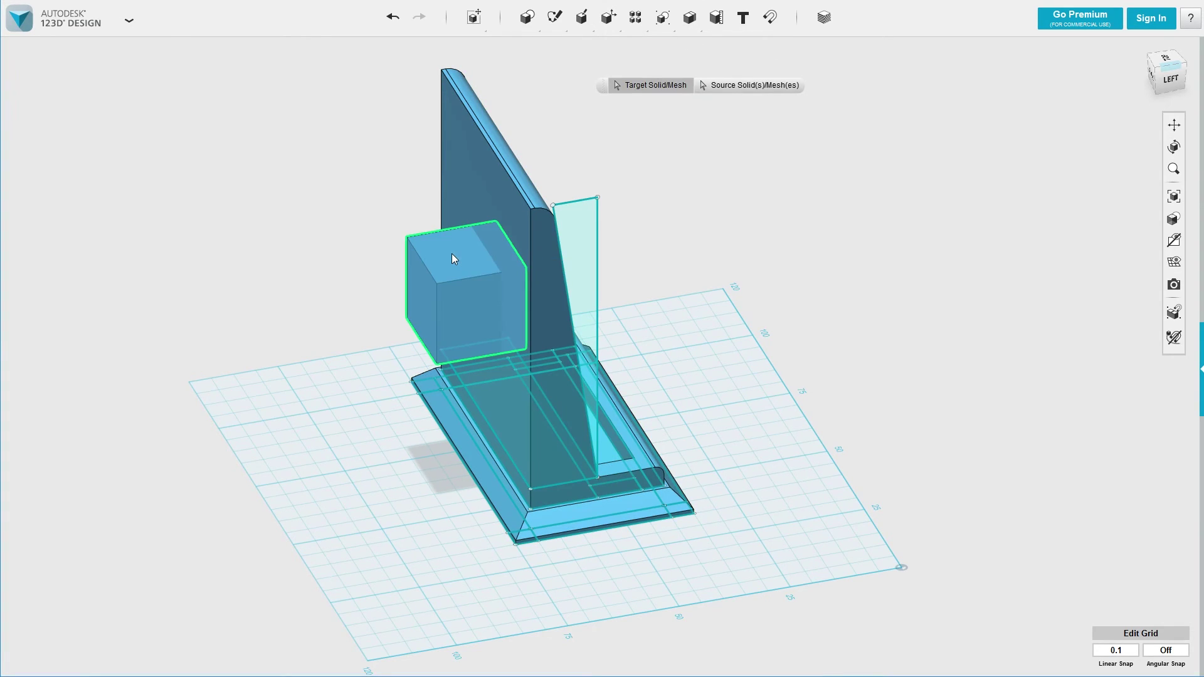
click(474, 197)
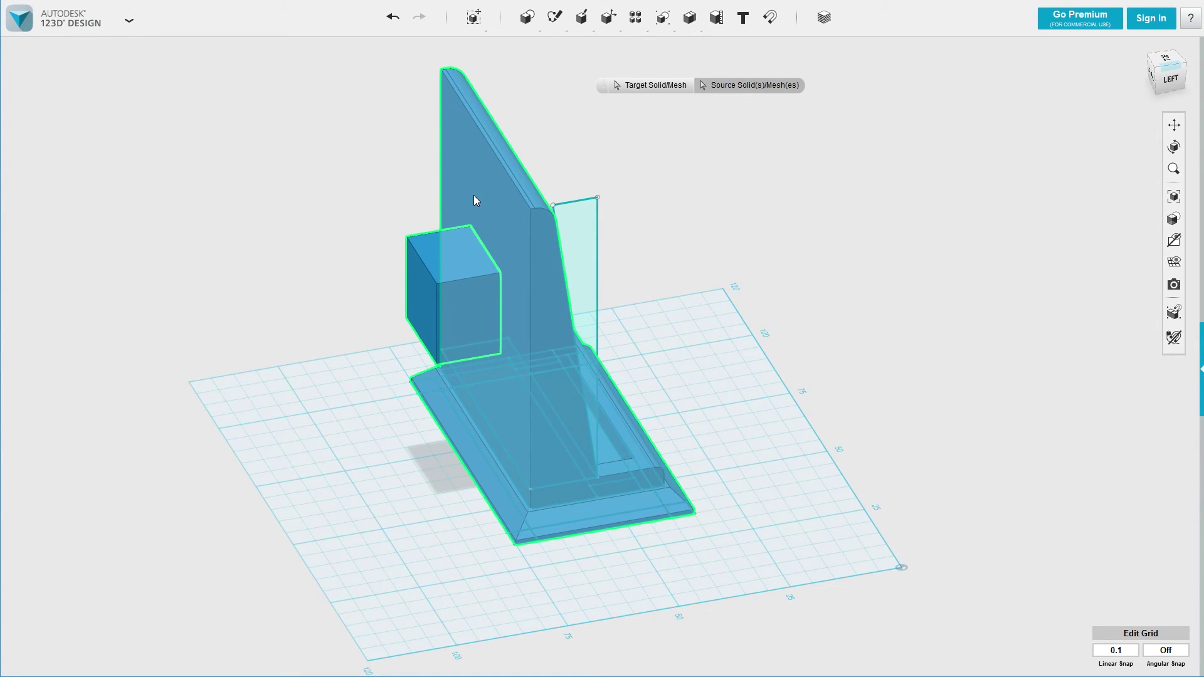
key(Return)
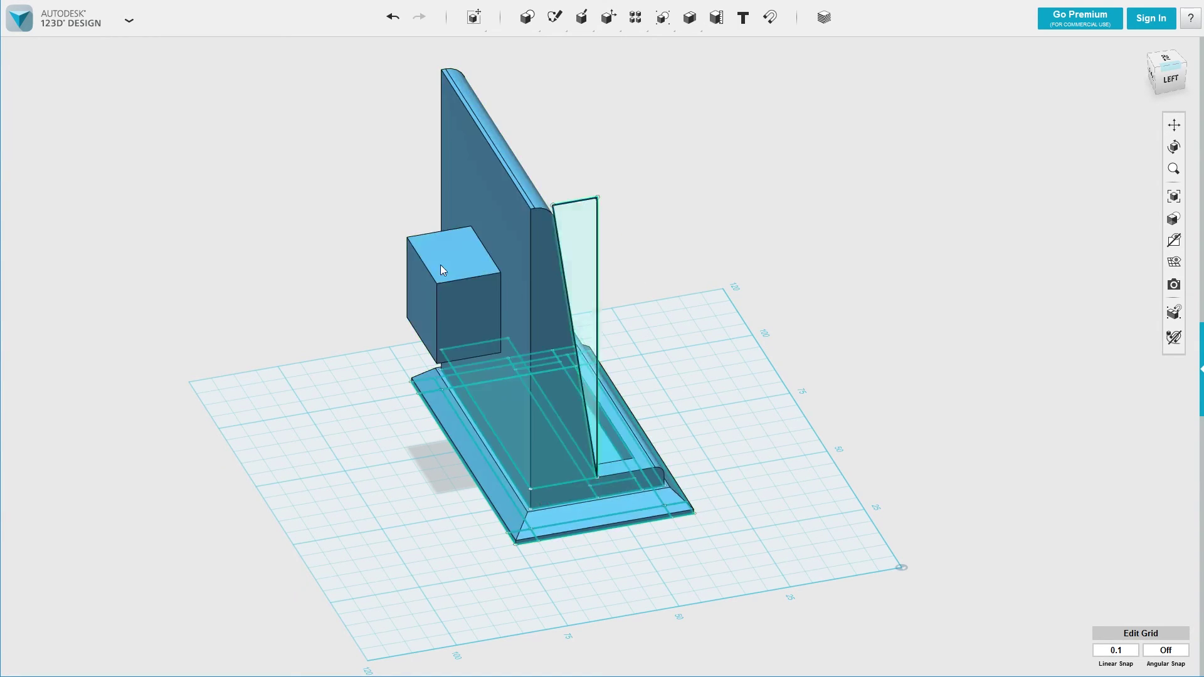
Step: Inspect the merged box up close where it joins the rear of the backrest
scroll(535, 281, up, 3)
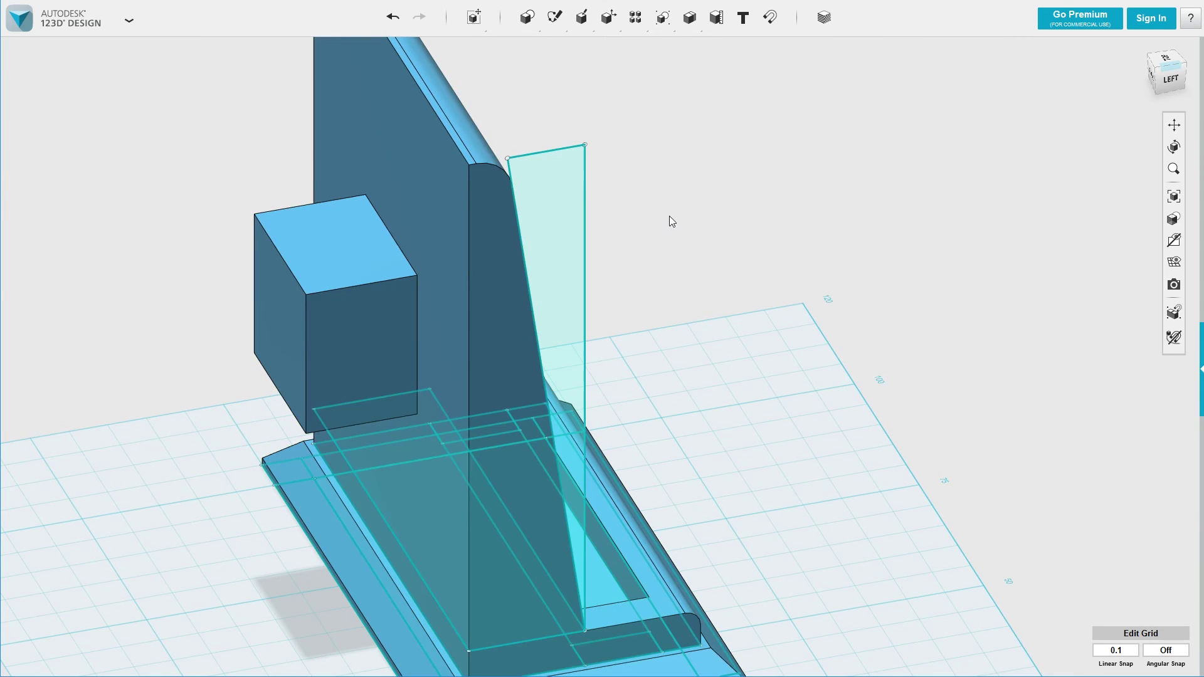
right_drag(668, 215, 607, 188)
right_drag(541, 236, 150, 261)
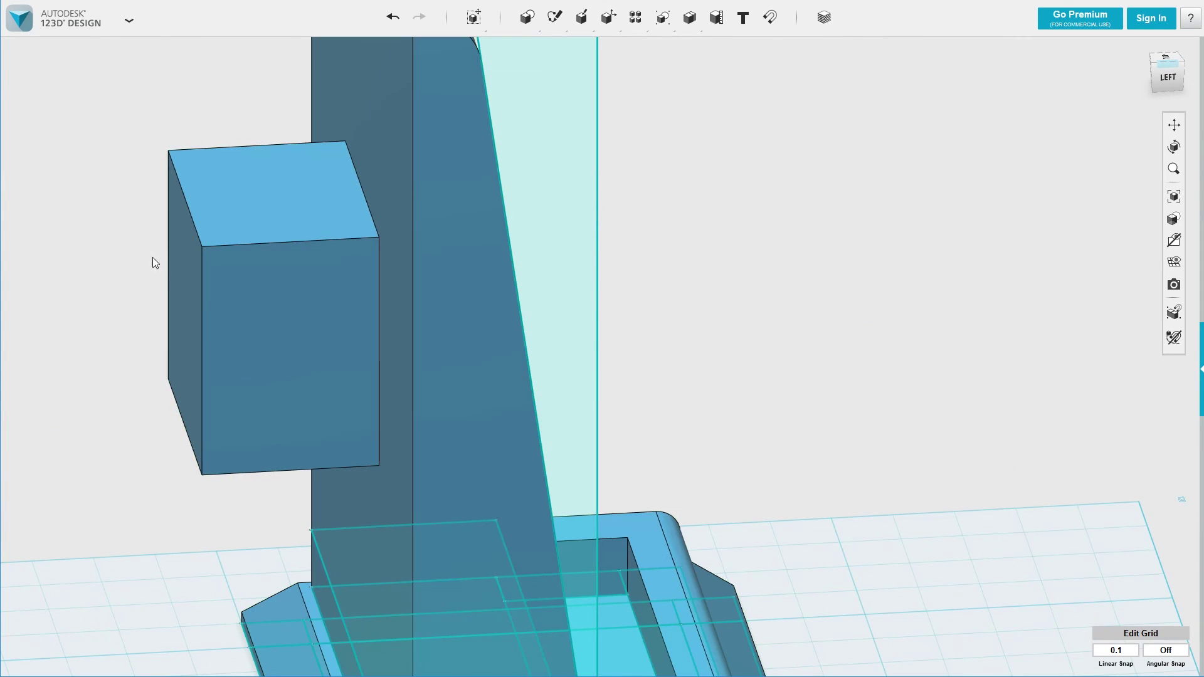
right_drag(293, 252, 588, 152)
scroll(327, 239, down, 5)
scroll(713, 195, up, 3)
scroll(714, 194, down, 4)
Step: Examine the complete stand from the front and both sides, including the pocket, chamfered border and rounded edges
right_drag(713, 194, 723, 251)
scroll(646, 208, up, 5)
scroll(646, 208, down, 3)
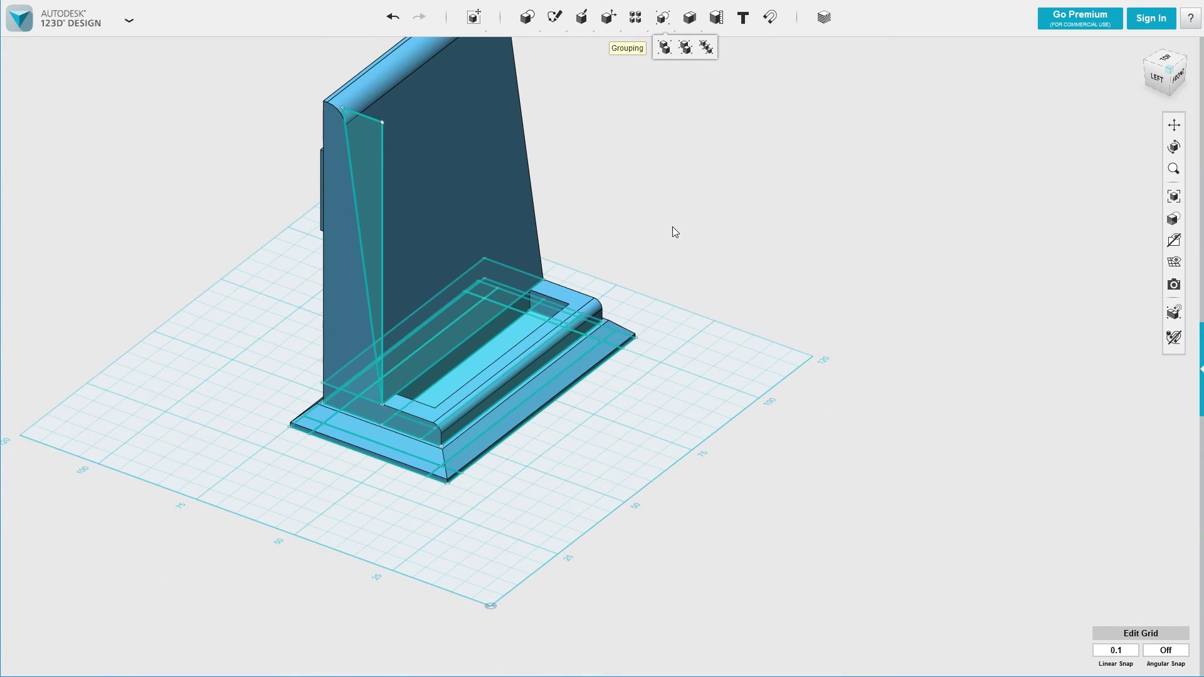
middle_drag(672, 227, 681, 315)
scroll(681, 315, up, 3)
scroll(682, 321, down, 3)
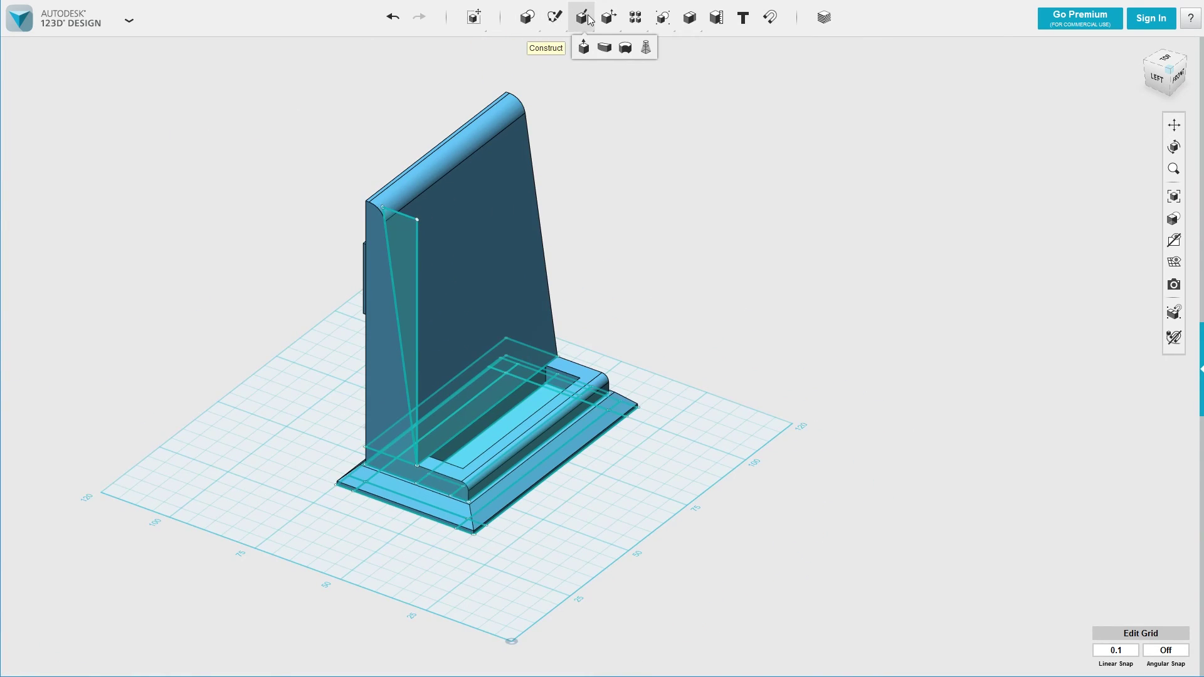
mouse_move(611, 29)
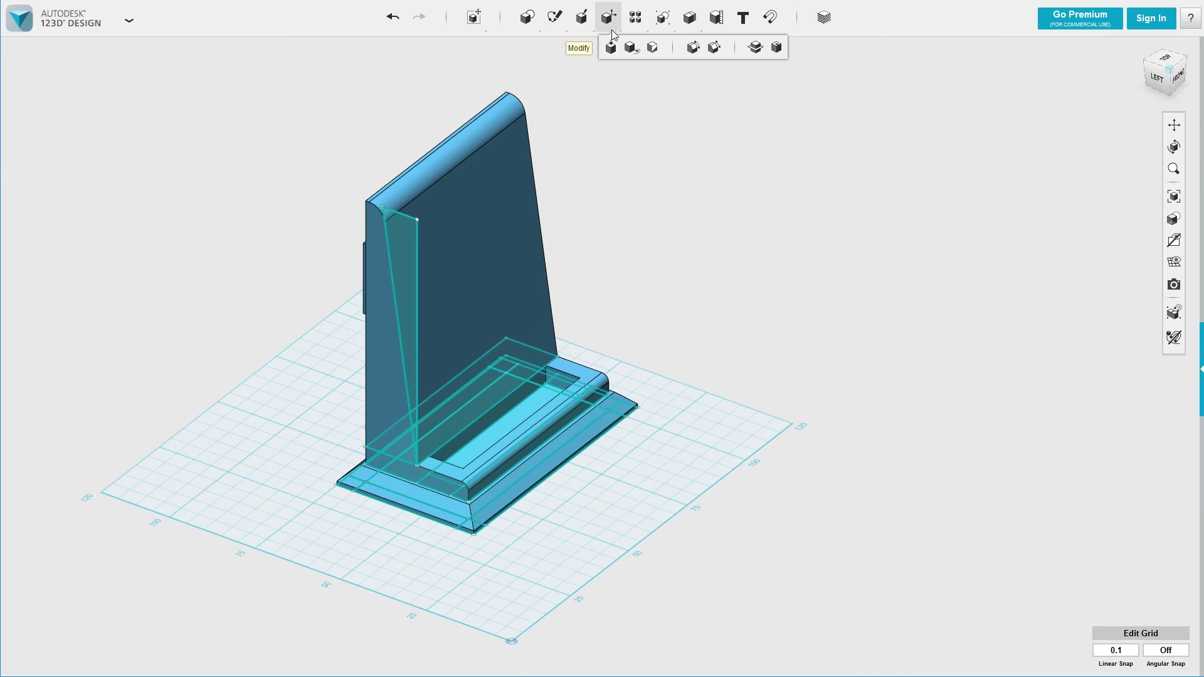
right_drag(633, 199, 639, 212)
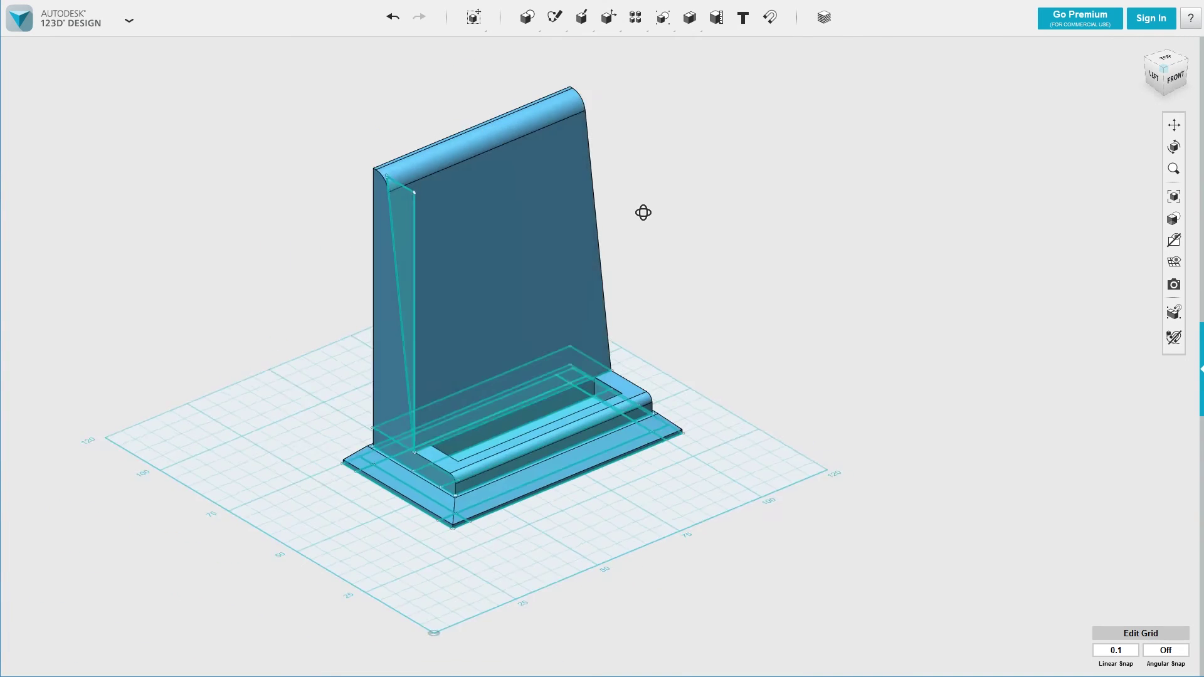
scroll(604, 156, up, 5)
scroll(300, 247, down, 3)
right_drag(107, 216, 182, 227)
scroll(405, 253, up, 3)
scroll(514, 256, down, 3)
right_drag(513, 254, 677, 226)
scroll(645, 271, up, 3)
scroll(637, 283, up, 2)
scroll(597, 264, down, 2)
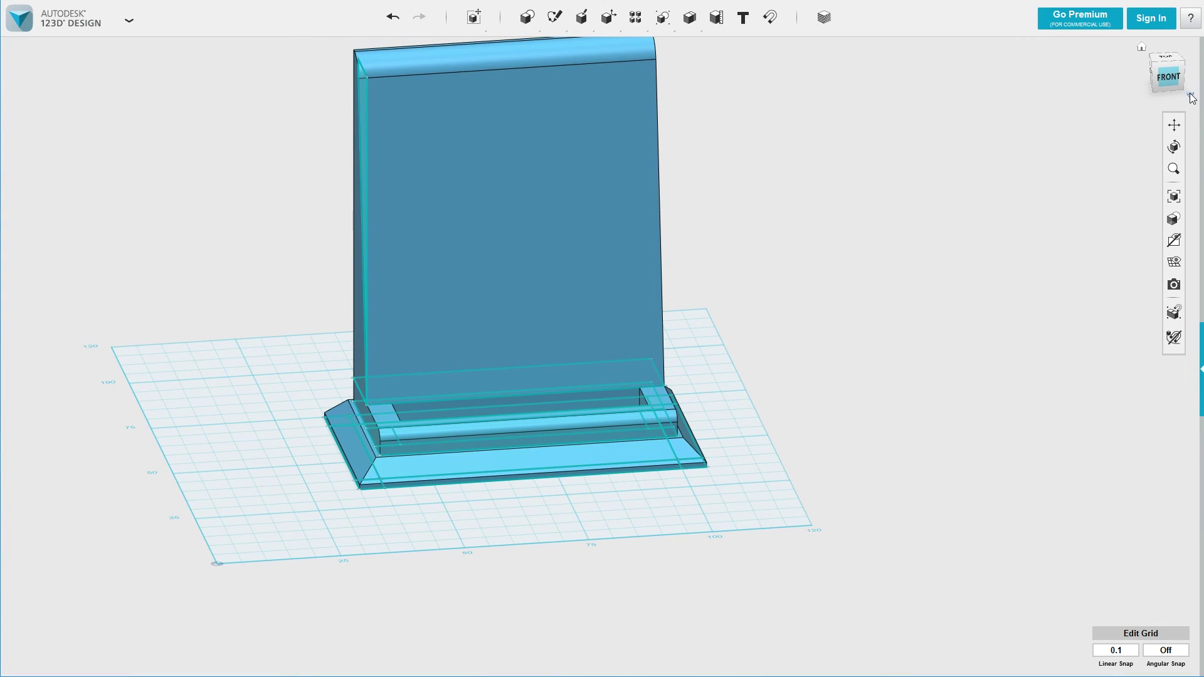
click(1125, 125)
right_drag(865, 201, 843, 244)
right_drag(941, 256, 577, 271)
scroll(633, 271, down, 1)
scroll(686, 272, up, 3)
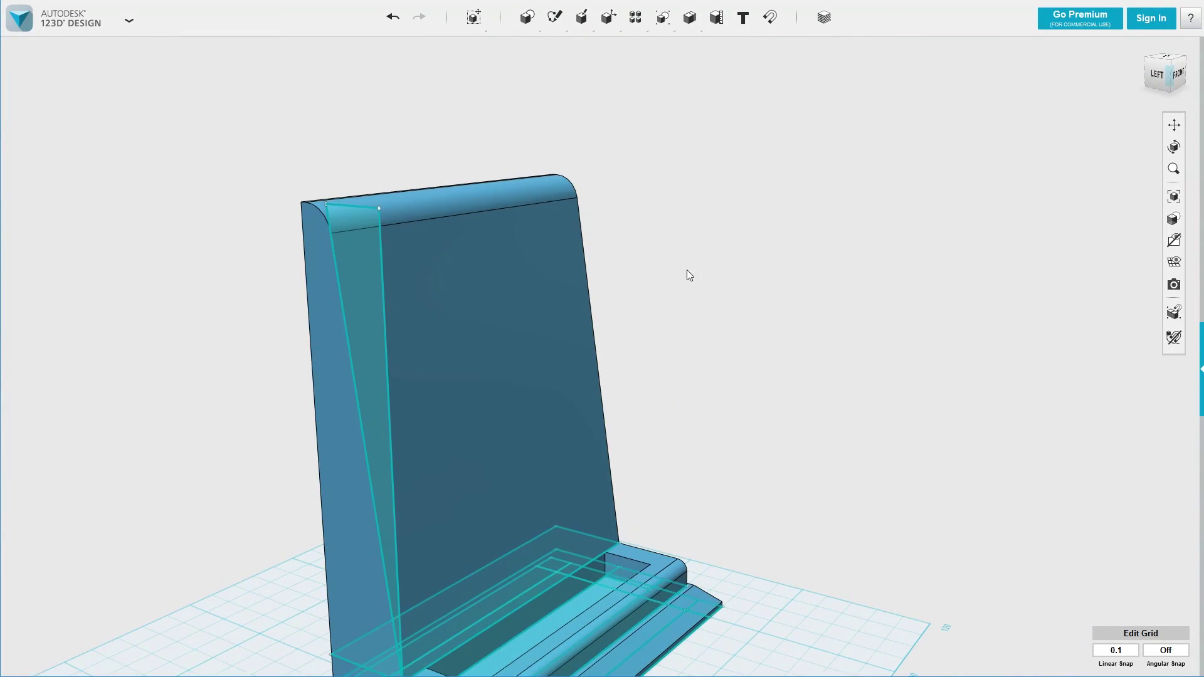
scroll(669, 235, down, 4)
middle_drag(752, 240, 780, 267)
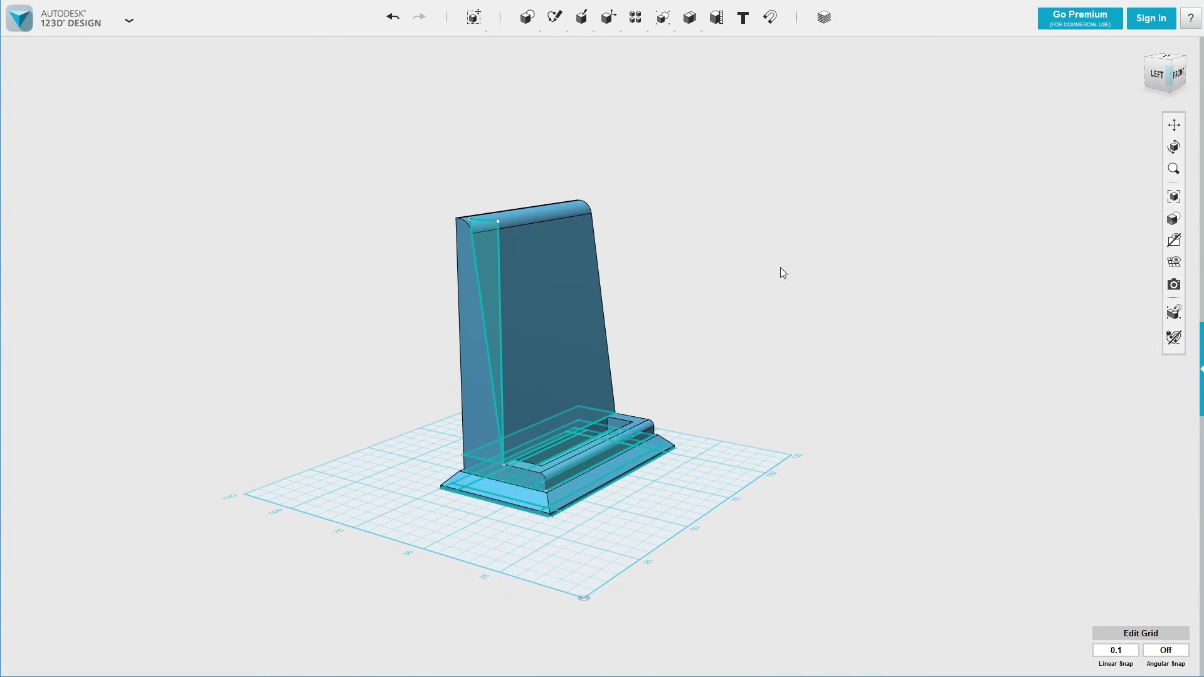
scroll(686, 258, up, 3)
scroll(686, 258, down, 3)
right_drag(752, 276, 526, 282)
scroll(695, 266, up, 2)
right_drag(312, 217, 681, 292)
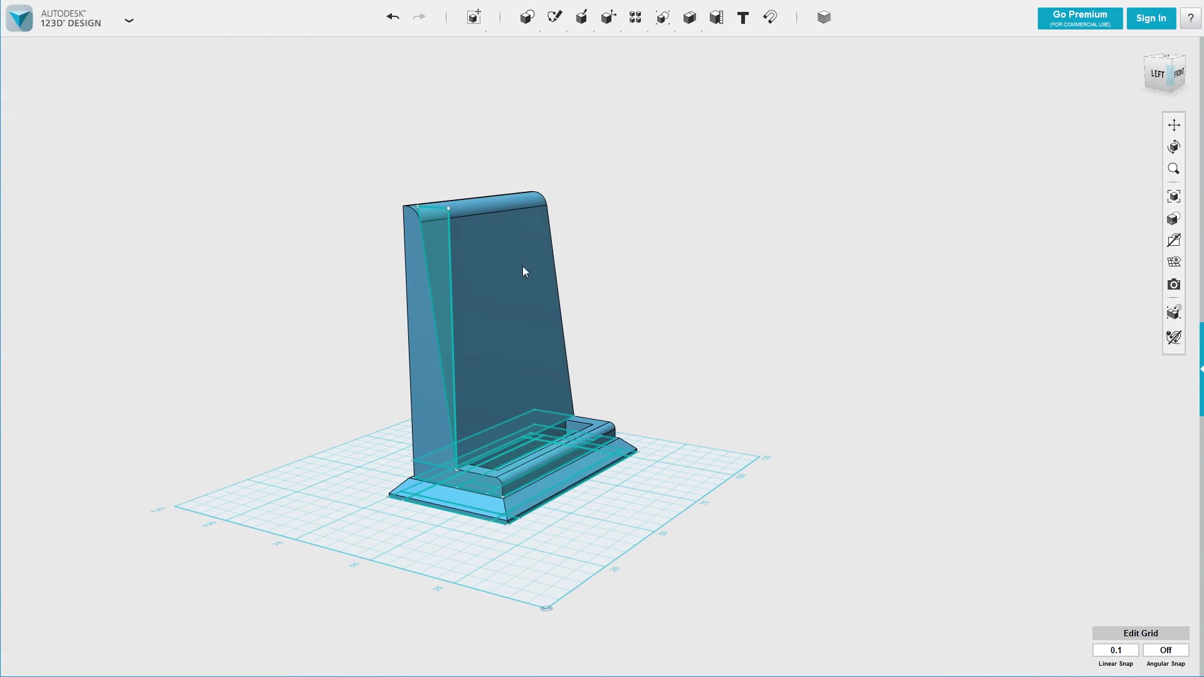
right_drag(715, 230, 575, 243)
scroll(299, 243, up, 3)
scroll(469, 228, down, 2)
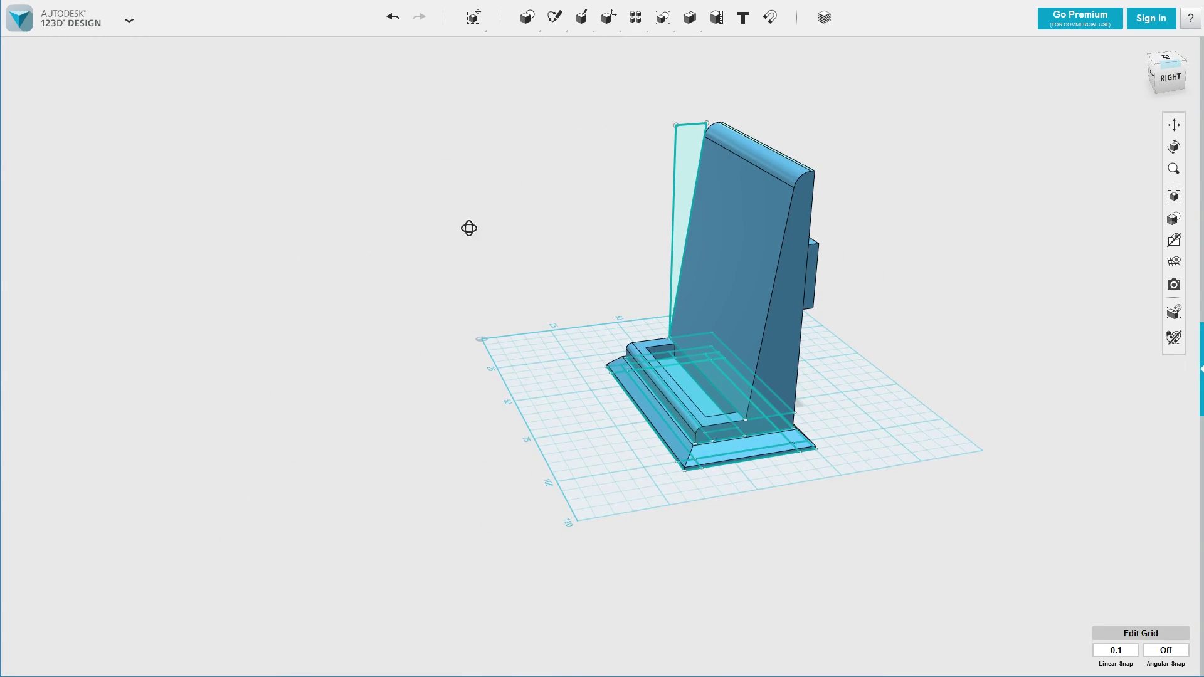
right_drag(469, 229, 442, 217)
middle_drag(442, 217, 315, 266)
scroll(318, 256, up, 2)
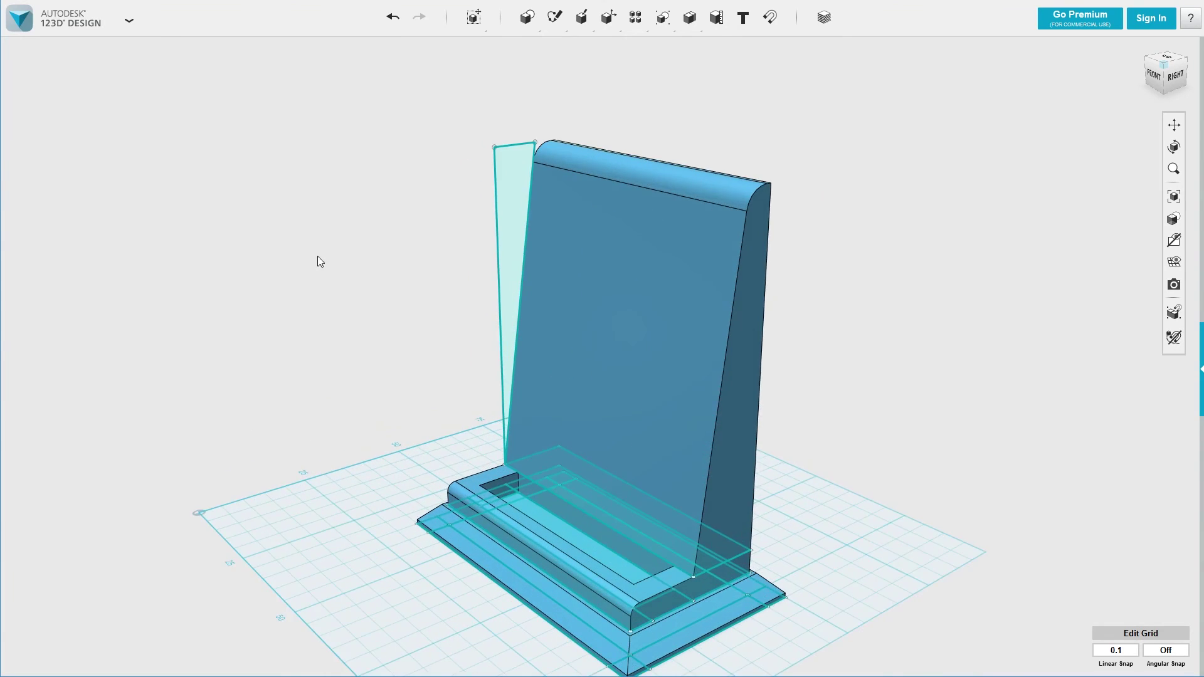
scroll(317, 256, down, 2)
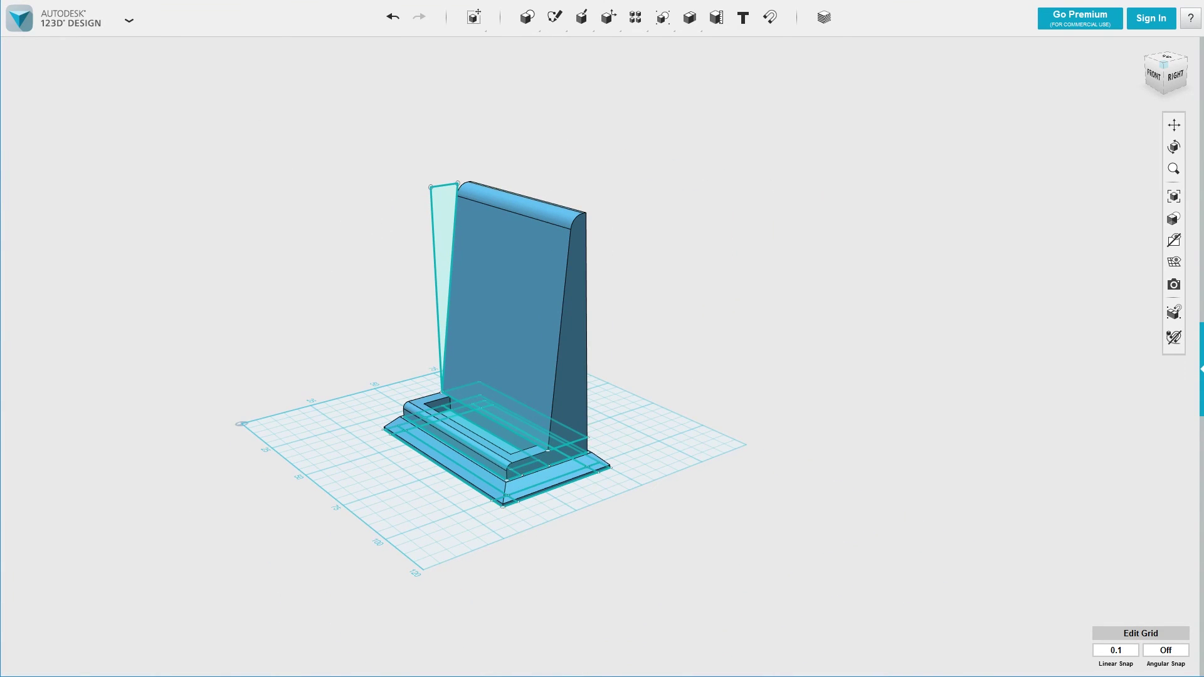